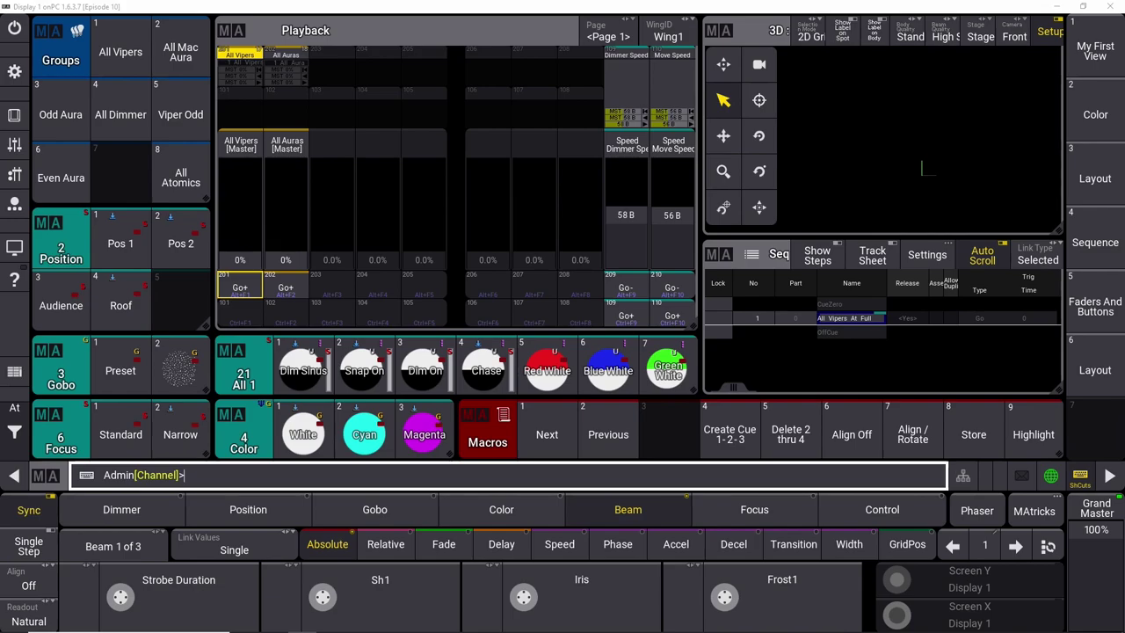
Raise the All Vipers master to 100% and run the Create Cue 1-2-3 macro on its sequence.
left_click(107, 77)
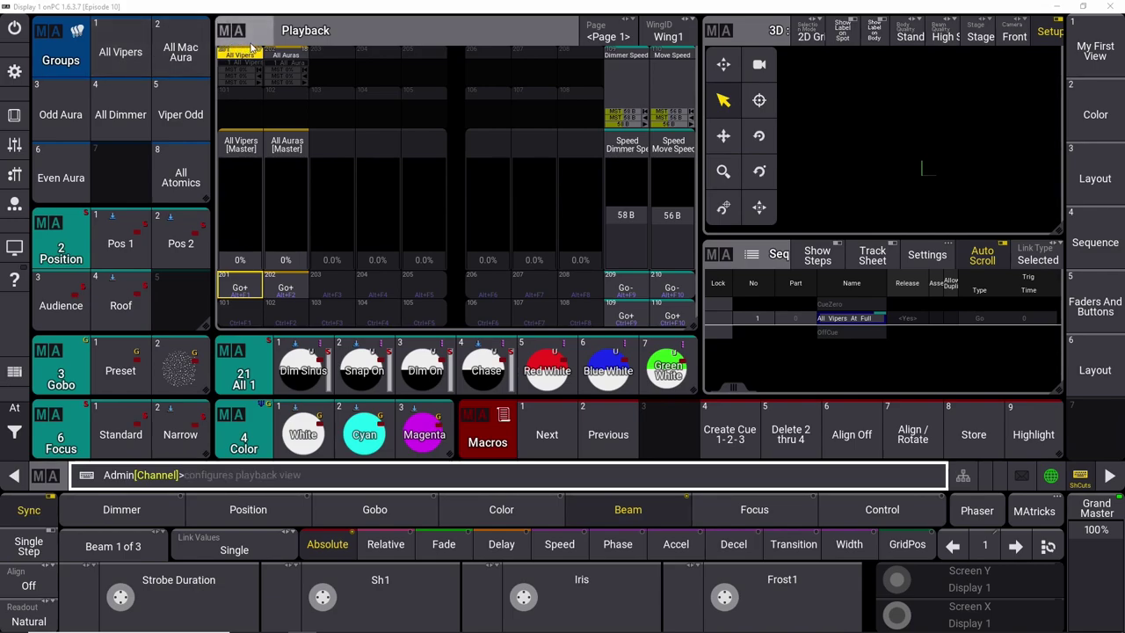
left_click_drag(245, 262, 234, 167)
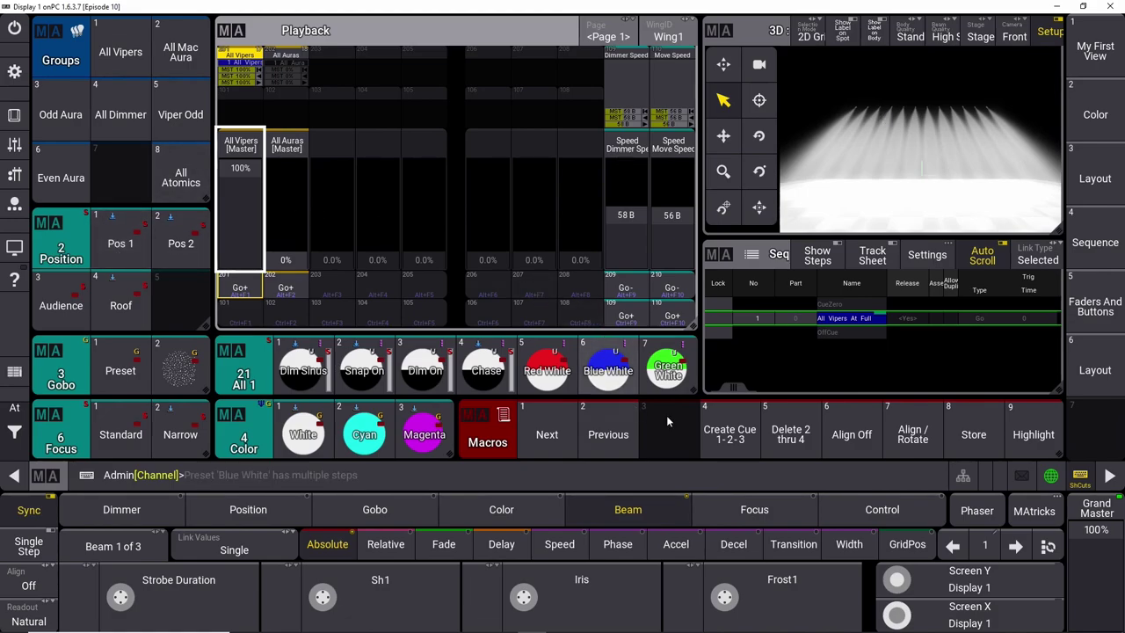
left_click(726, 439)
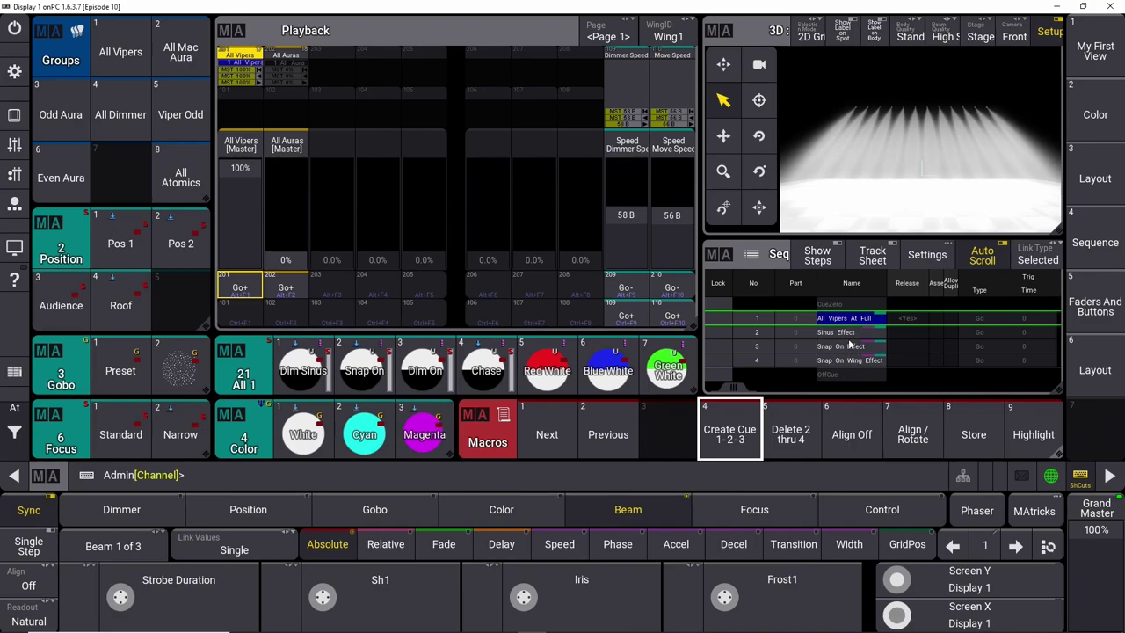
Play the All Vipers sequence through the Sinus, Snap On and Snap On Wing Effect cues, back to cue 1.
left_click(841, 339)
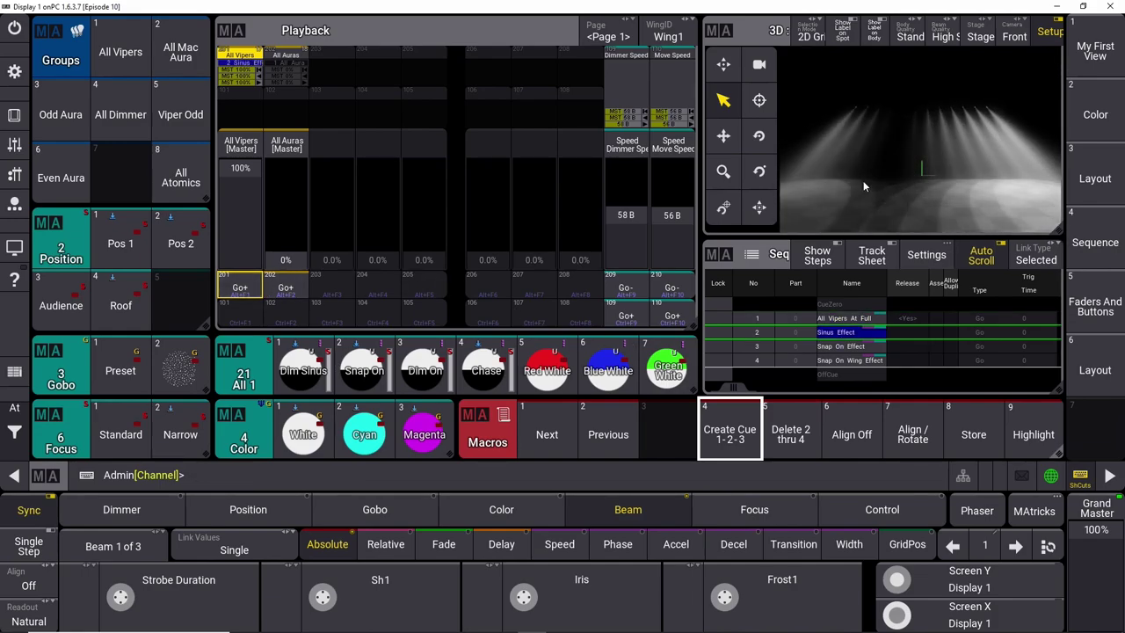
left_click(239, 289)
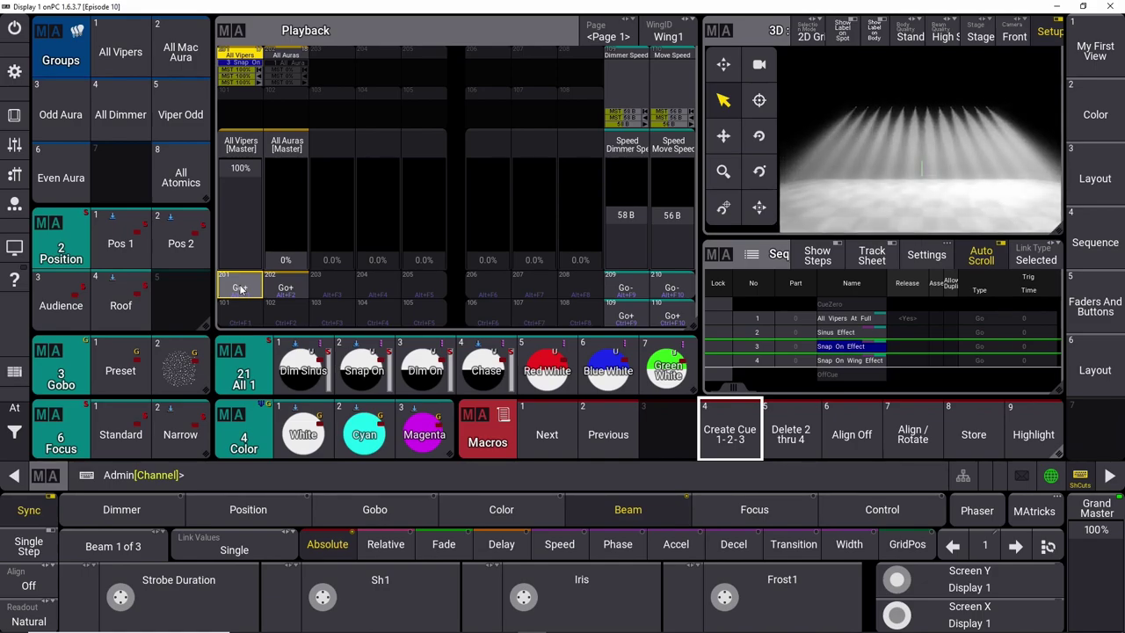
left_click(239, 289)
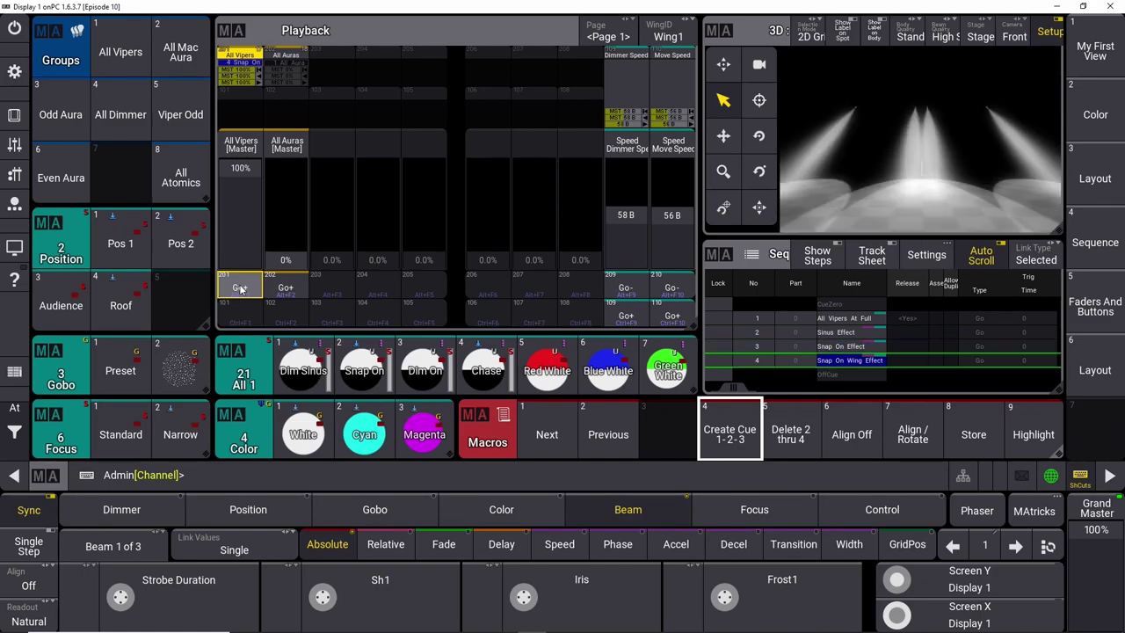
left_click(239, 289)
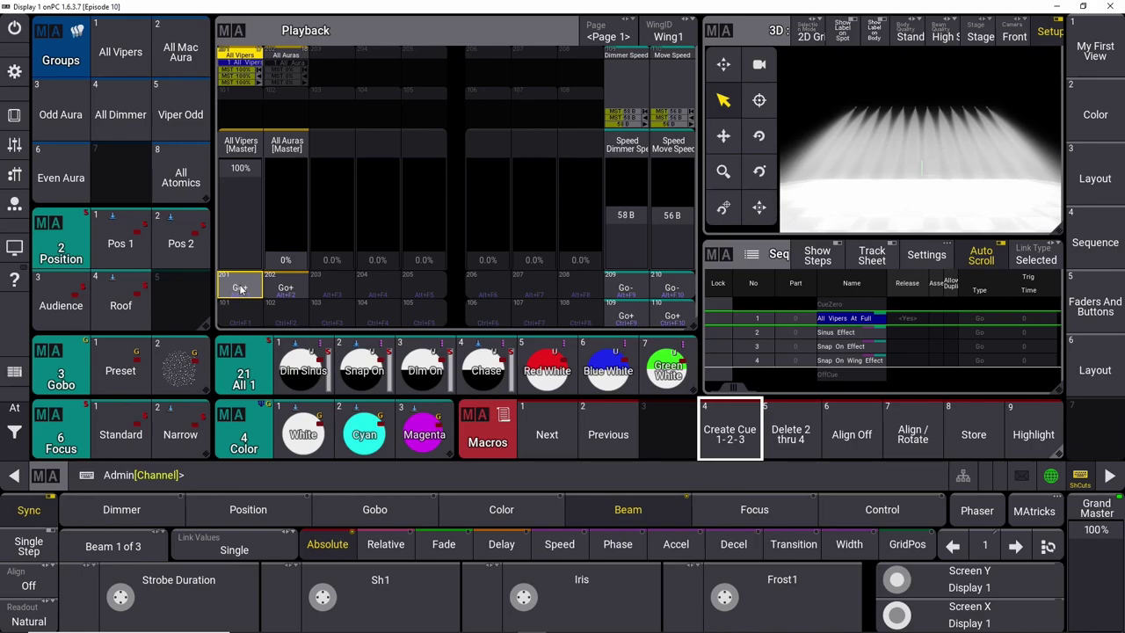
Switch playback to All Auras at 100% with All Vipers at 0%, and run the Create Cue 1-2-3 macro on its sequence.
left_click(279, 56)
left_click_drag(292, 261, 238, 263)
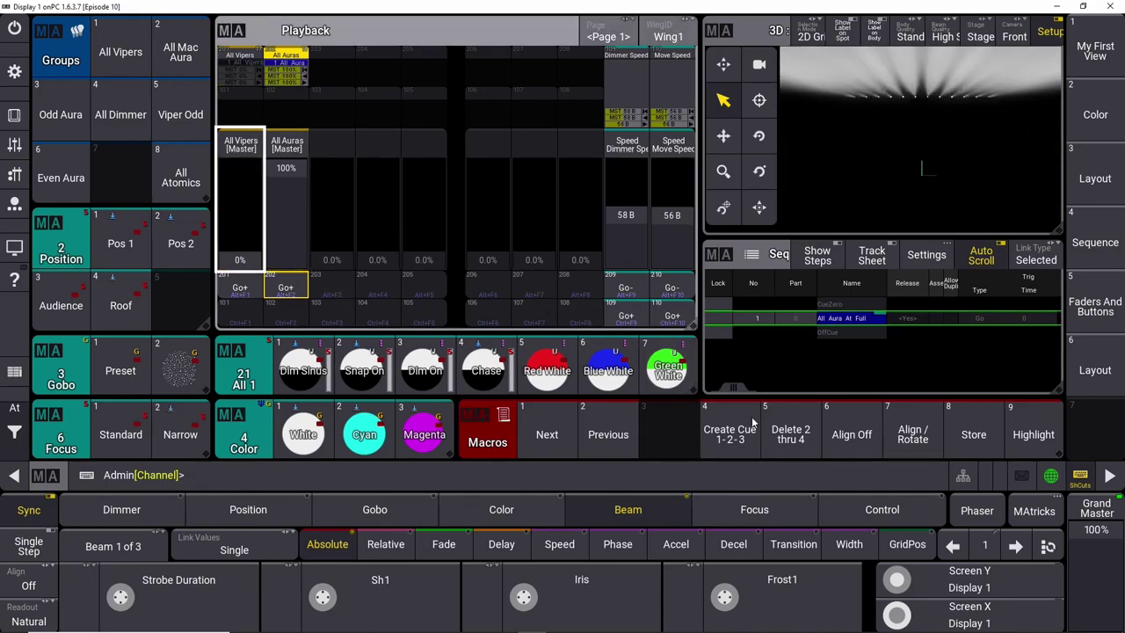
left_click(729, 439)
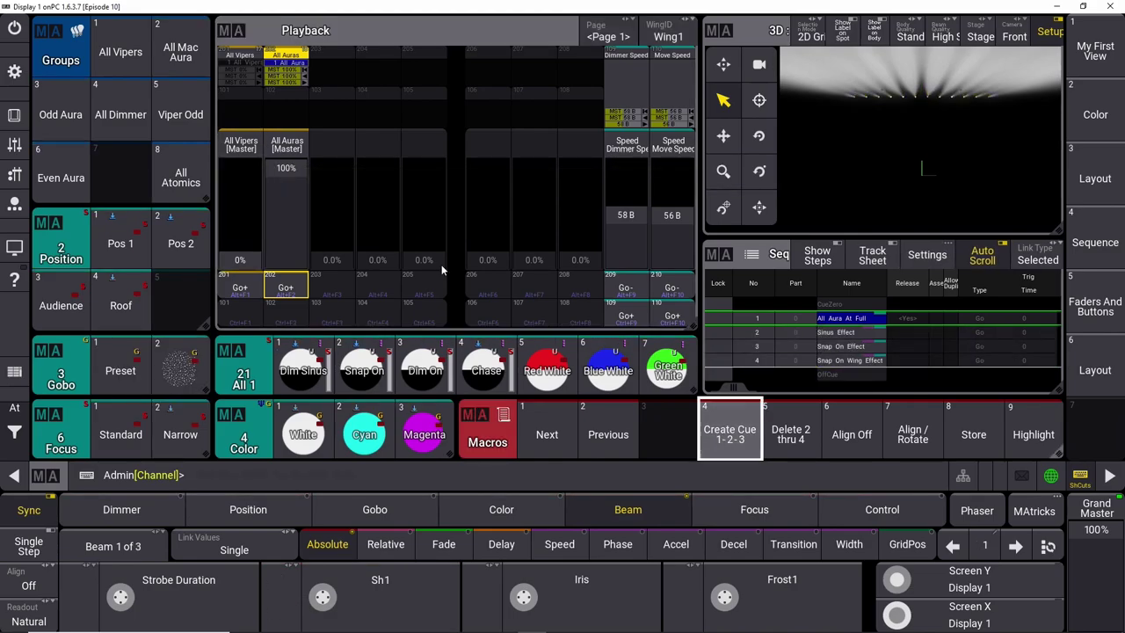
Play the All Auras sequence through cues 2, 3 and 4 and return to cue 1.
left_click(290, 289)
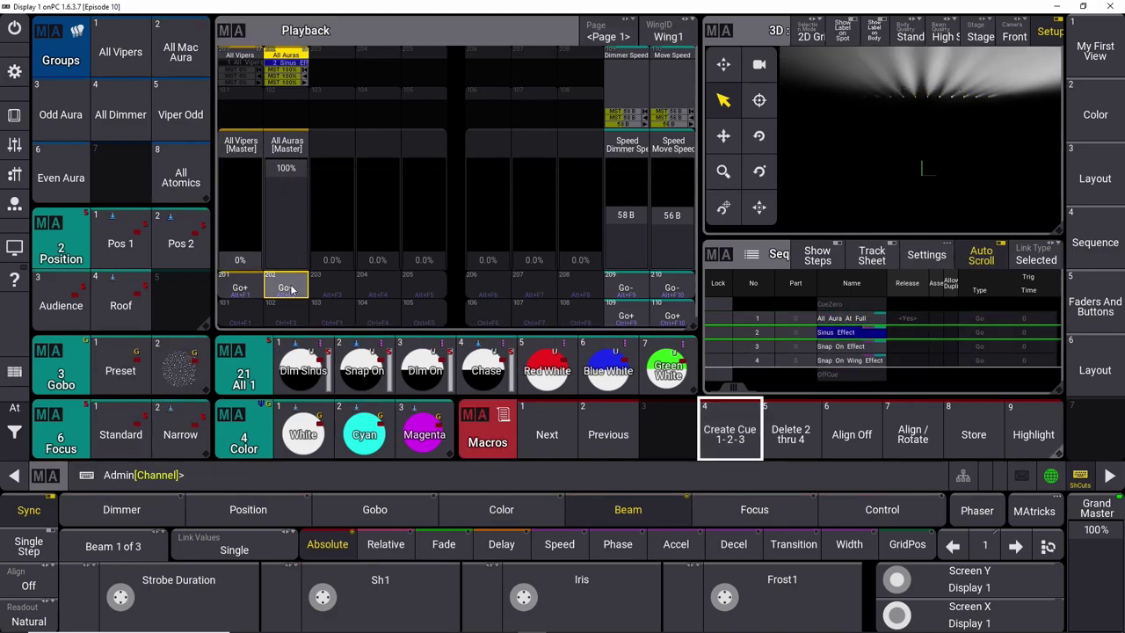
left_click(291, 289)
left_click(291, 289)
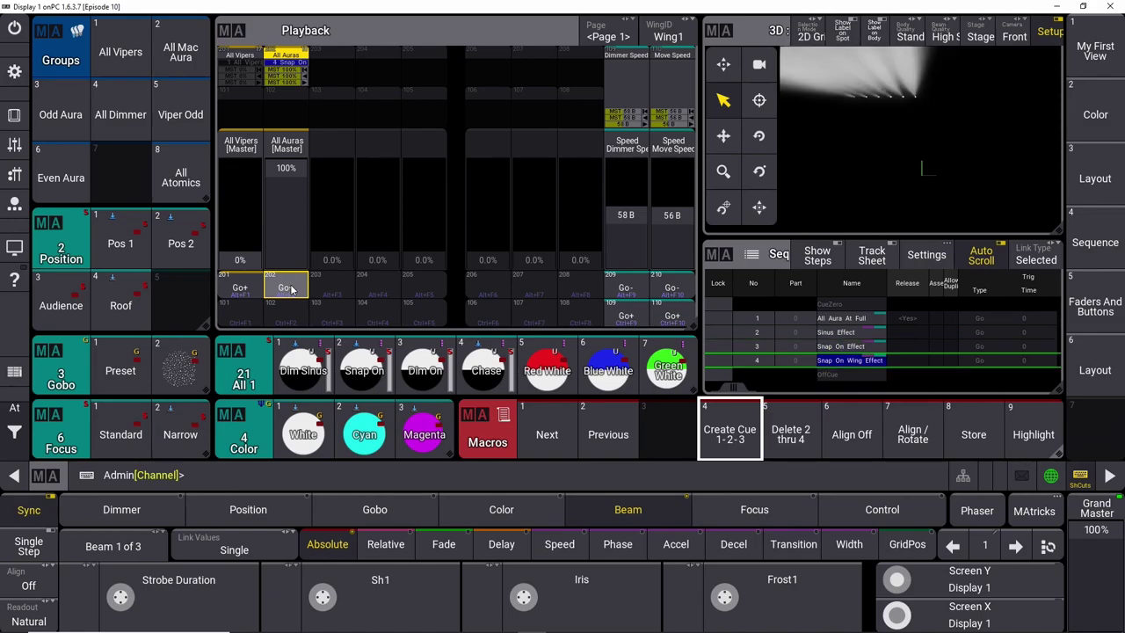
left_click(291, 289)
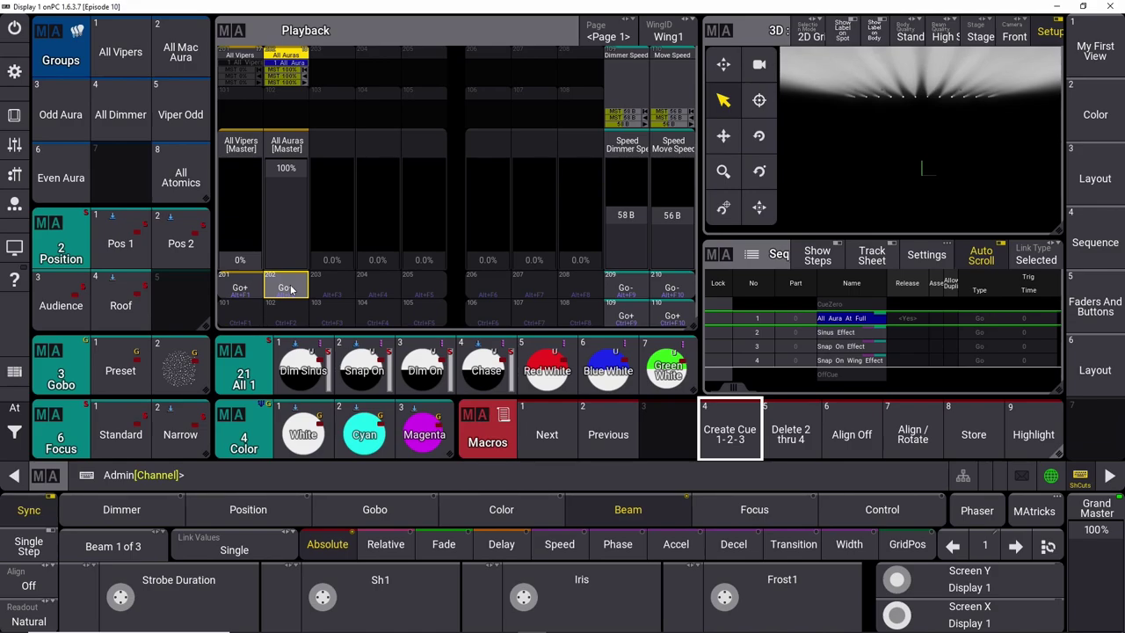
Select the All Vipers sequence and create an empty macro in slot 3 of the Macros pool.
left_click(251, 57)
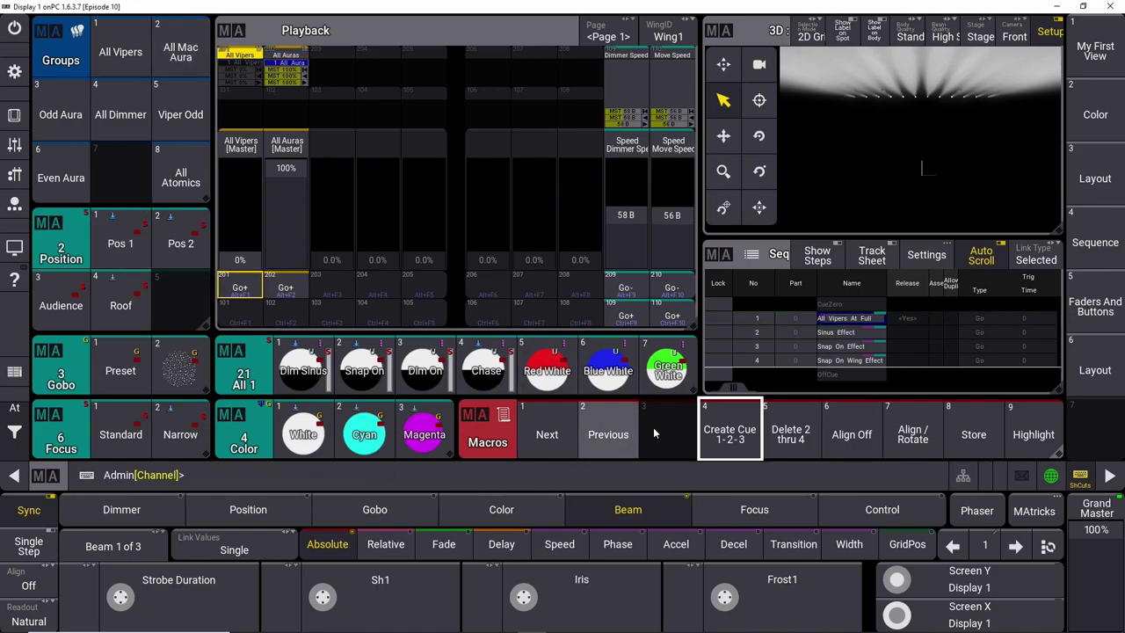
left_click_drag(663, 429, 620, 436)
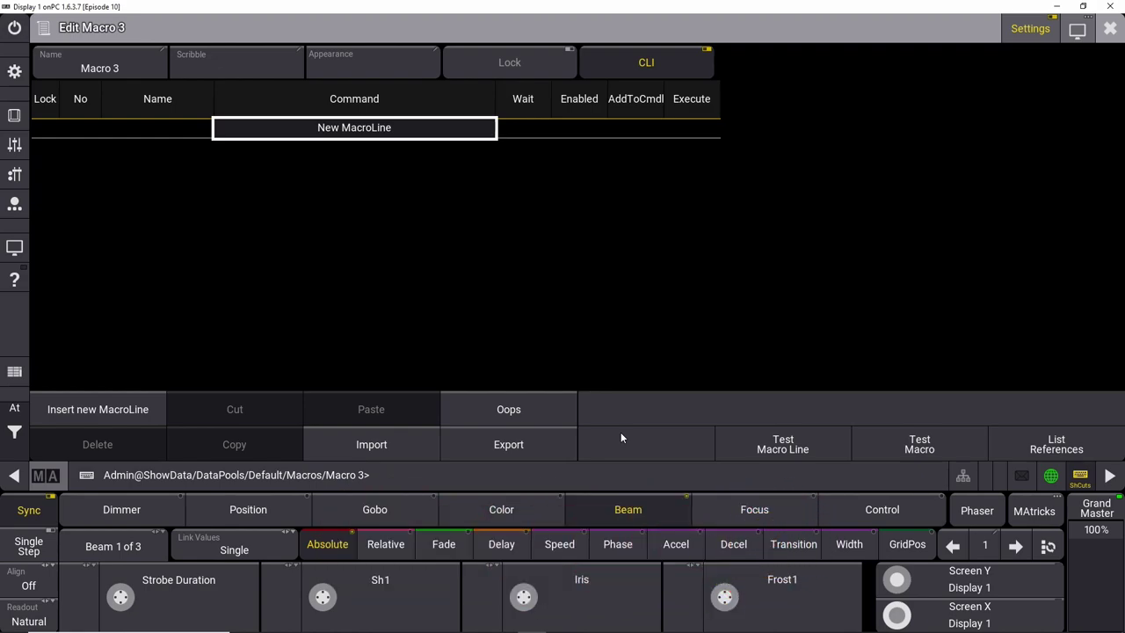
left_click(1110, 27)
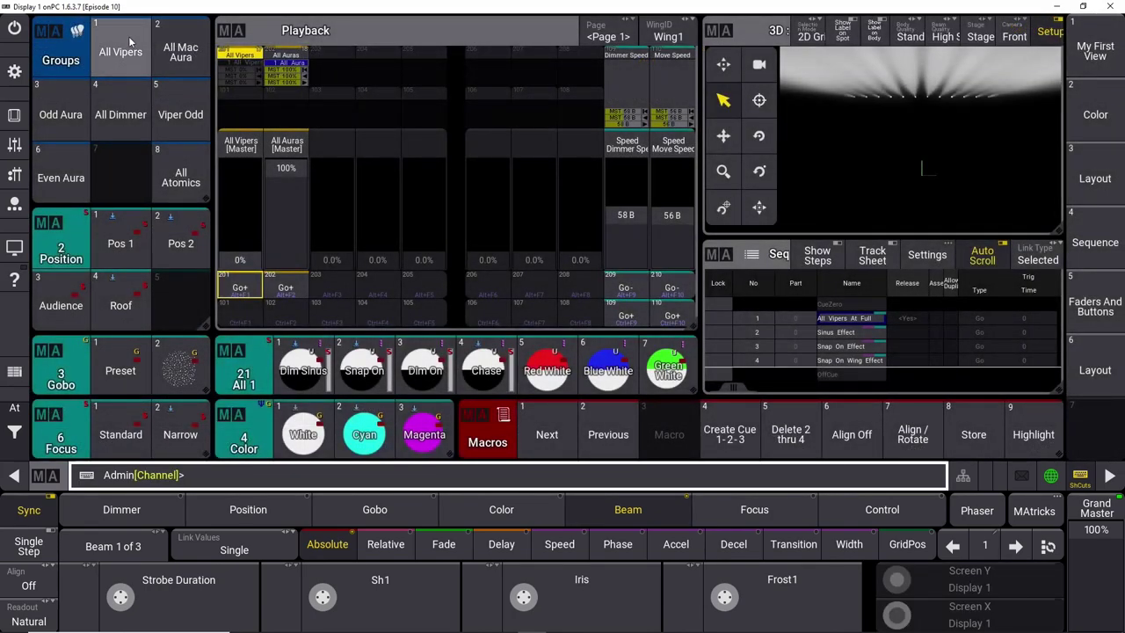
Apply the Dim Sinus preset to the All Vipers group, starting from a cleared programmer, and clear the programmer again.
left_click(15, 409)
left_click(82, 434)
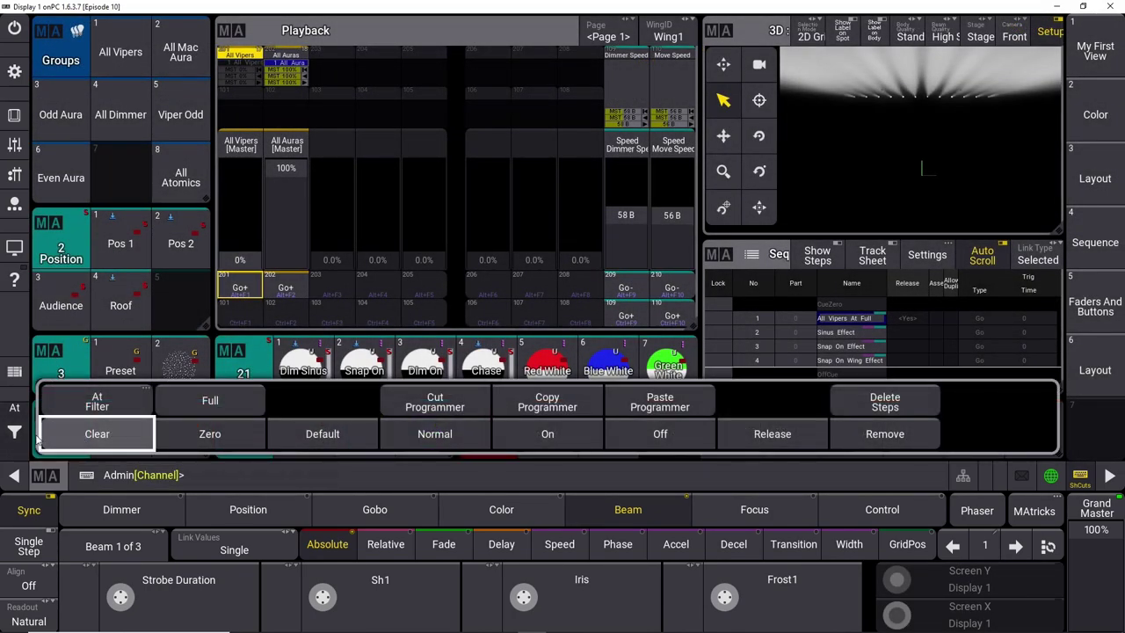
left_click(116, 57)
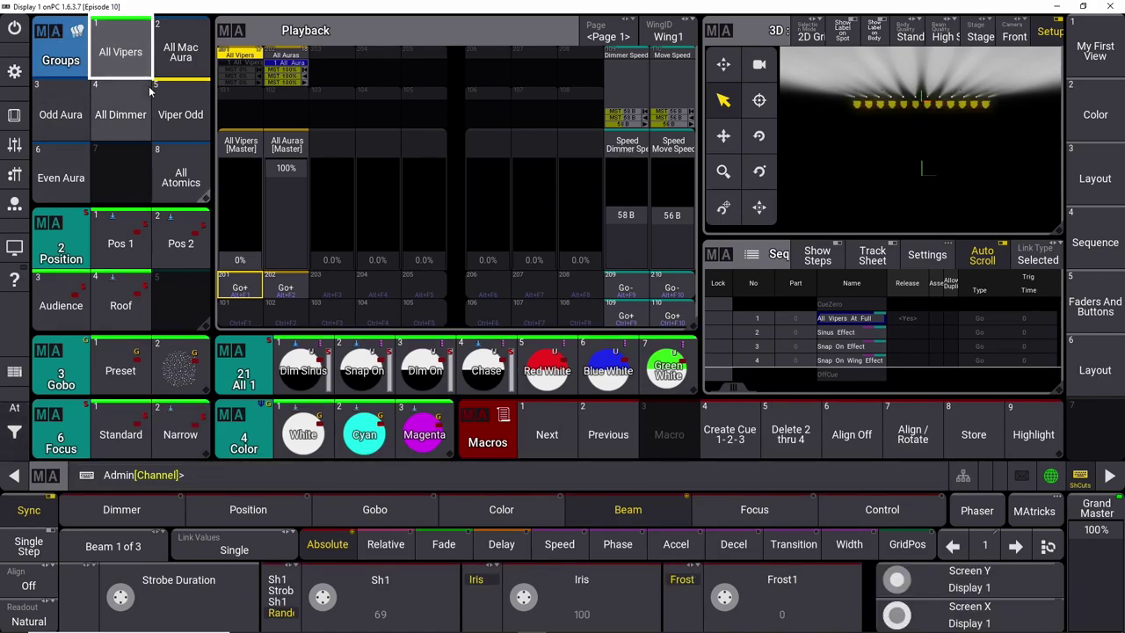
left_click(292, 365)
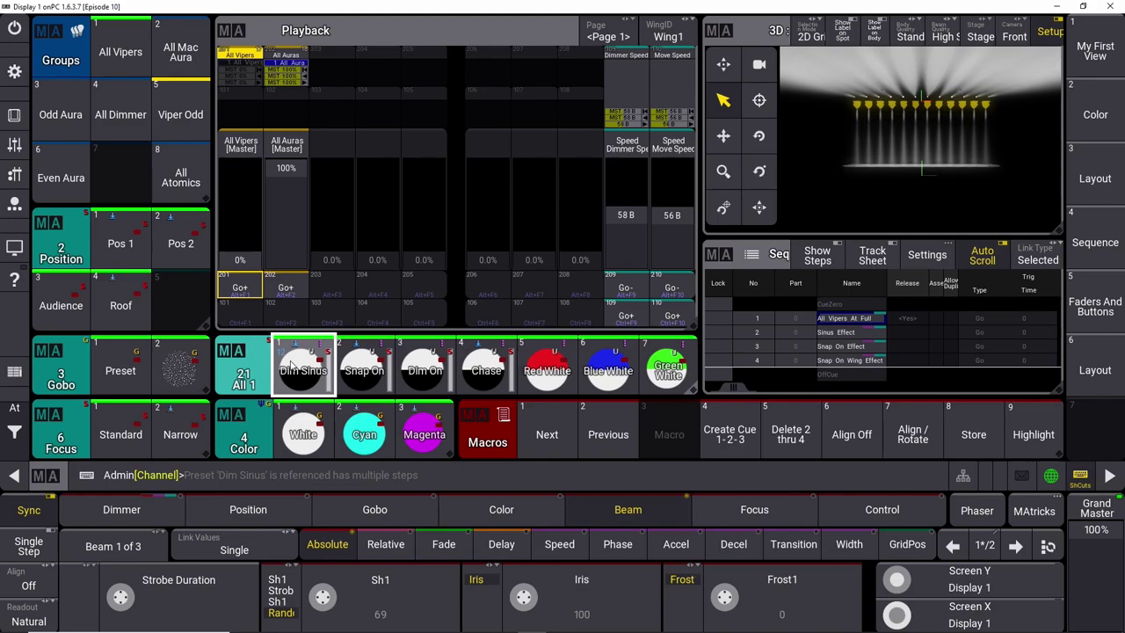
left_click(17, 432)
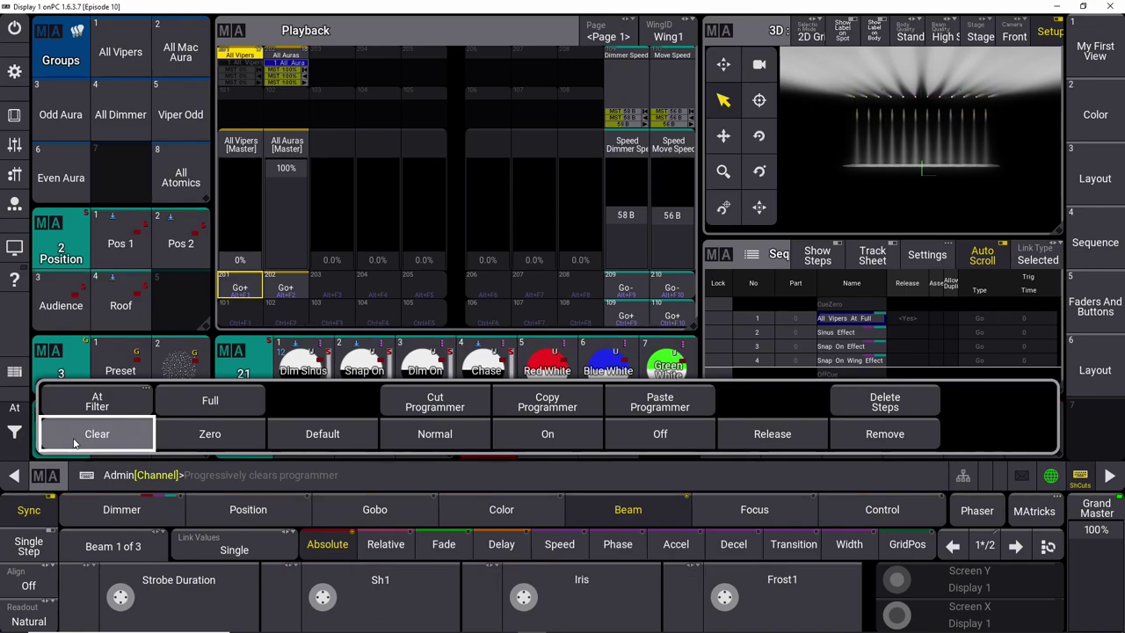
left_click(24, 437)
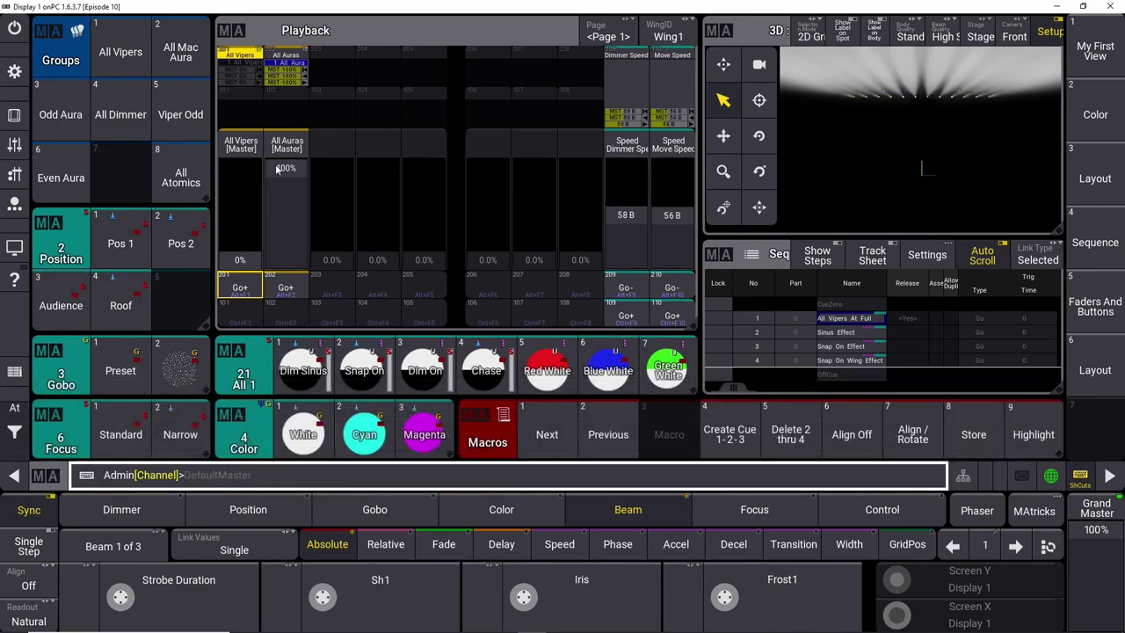
Set the All Auras master to 0% and All Vipers to 100%, and select the All Vipers group.
left_click_drag(282, 177, 245, 154)
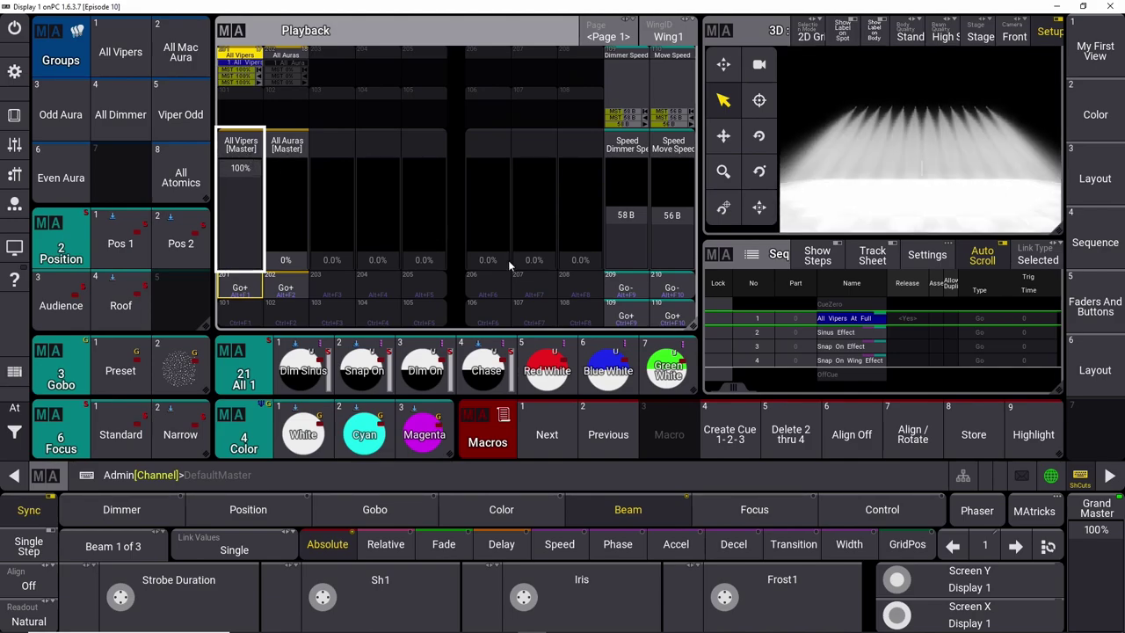
left_click(136, 56)
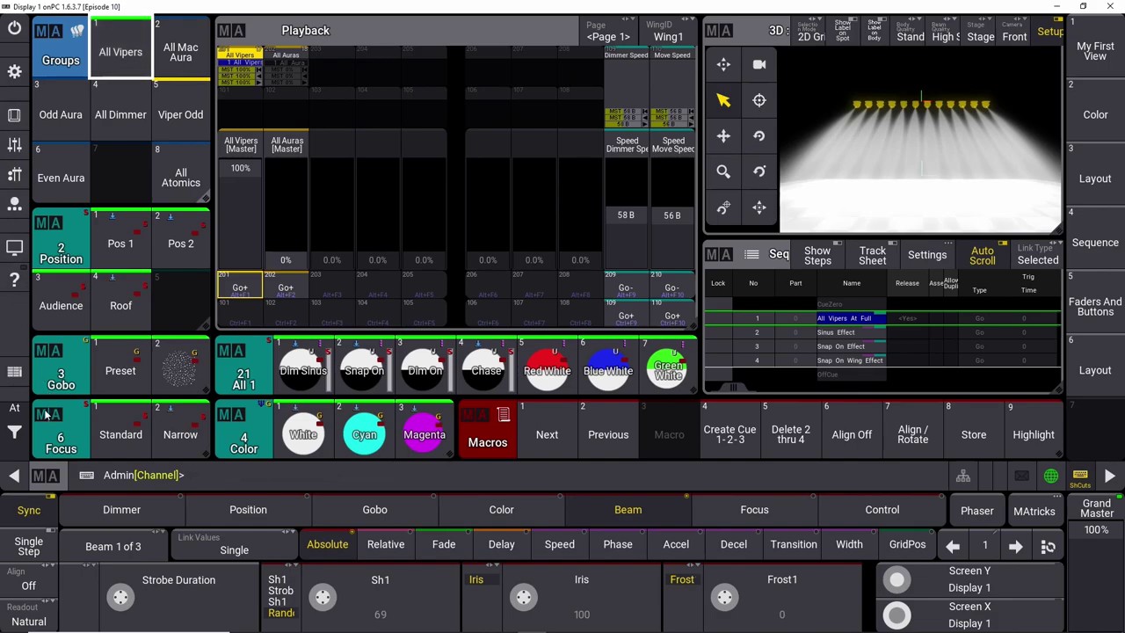
Check the command line history for the command that selected the group, and clear the programmer.
left_click(55, 476)
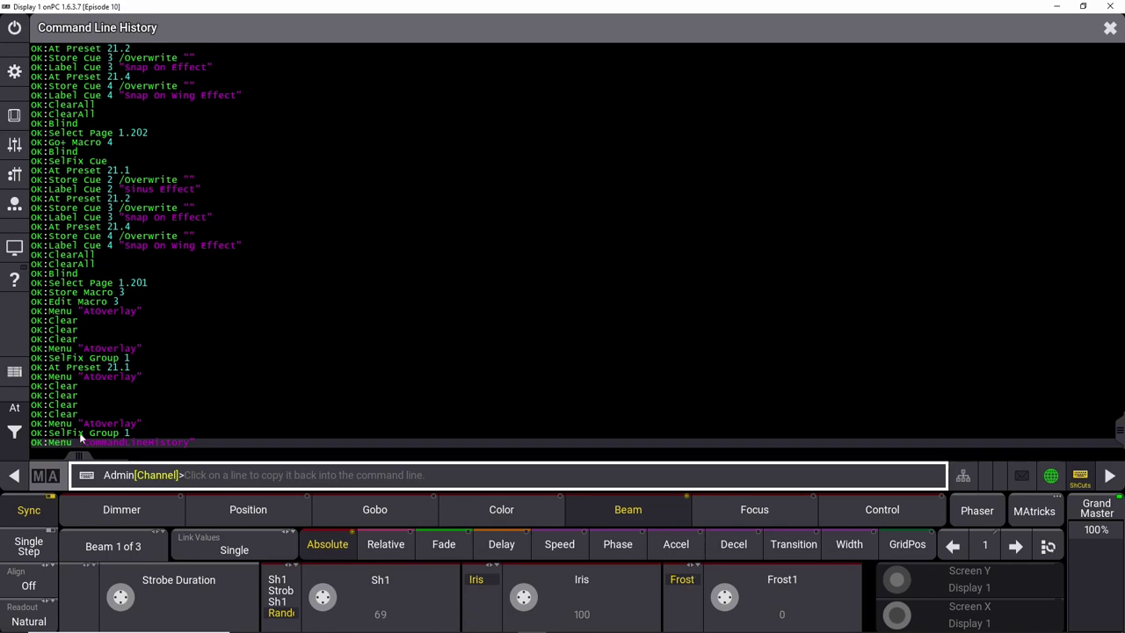
left_click(1110, 28)
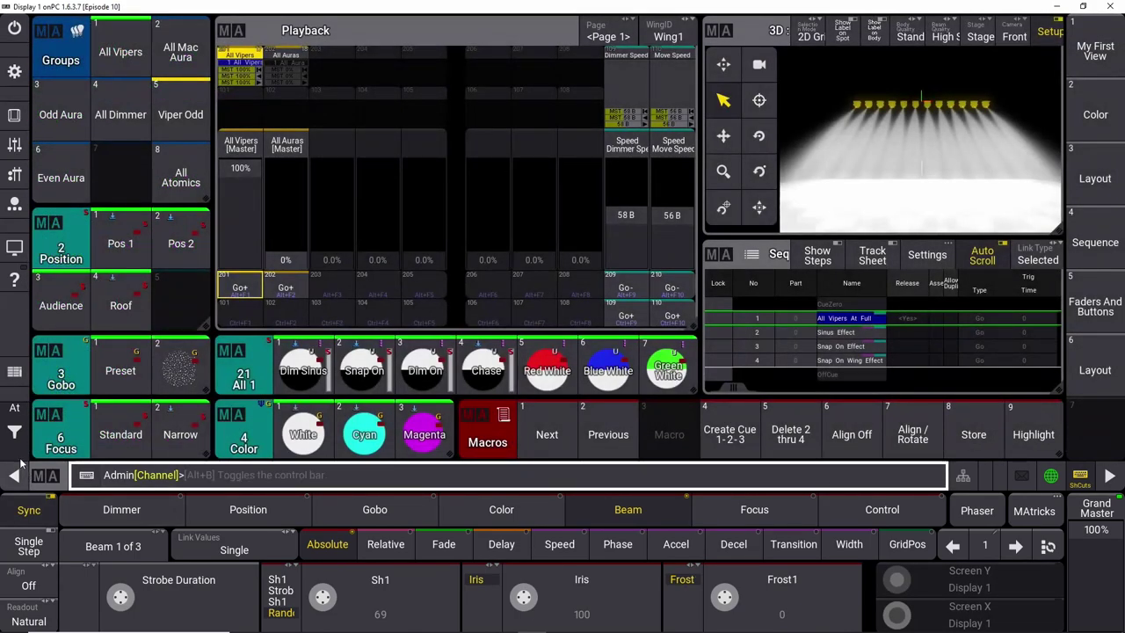
left_click(14, 407)
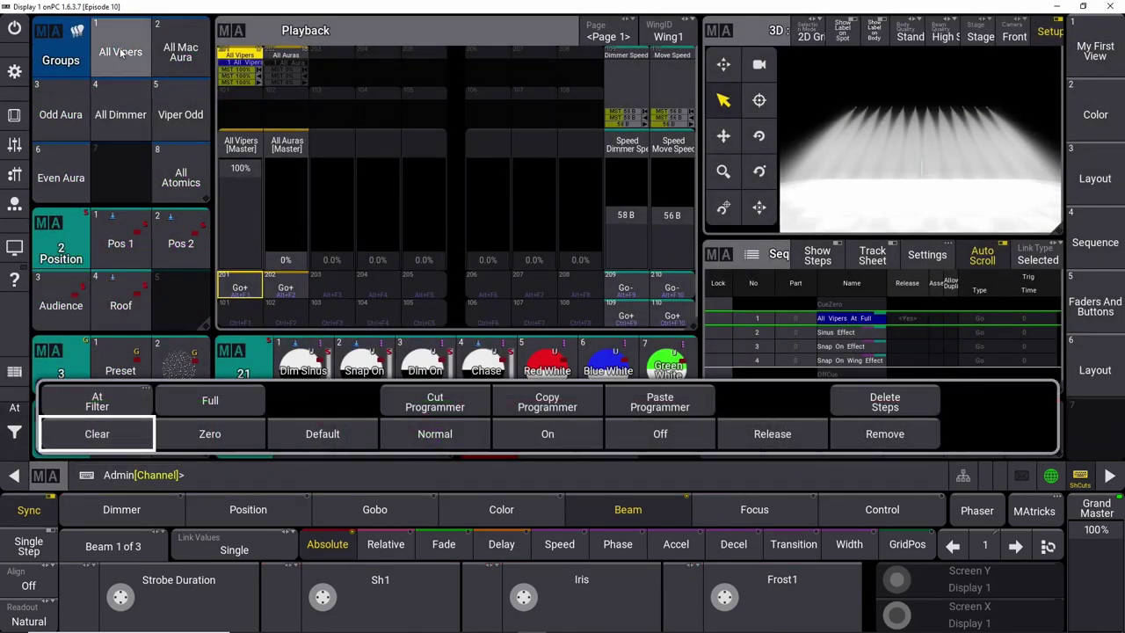
left_click(14, 407)
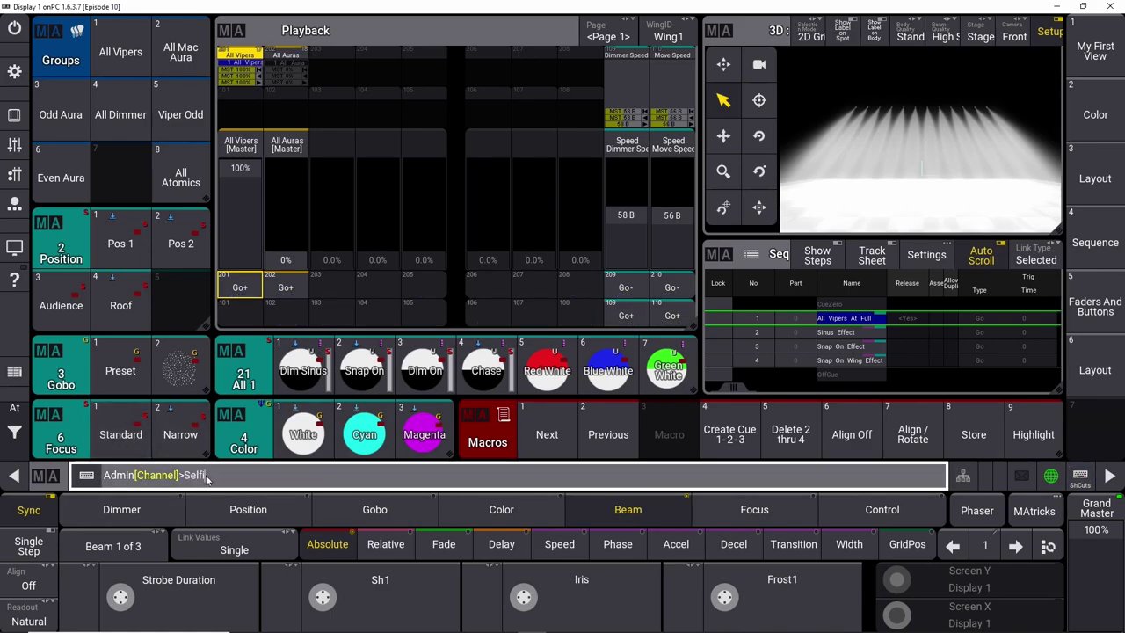
Run the Selfix command on the All Vipers executor to select its fixtures, and clear the programmer.
key("Return")
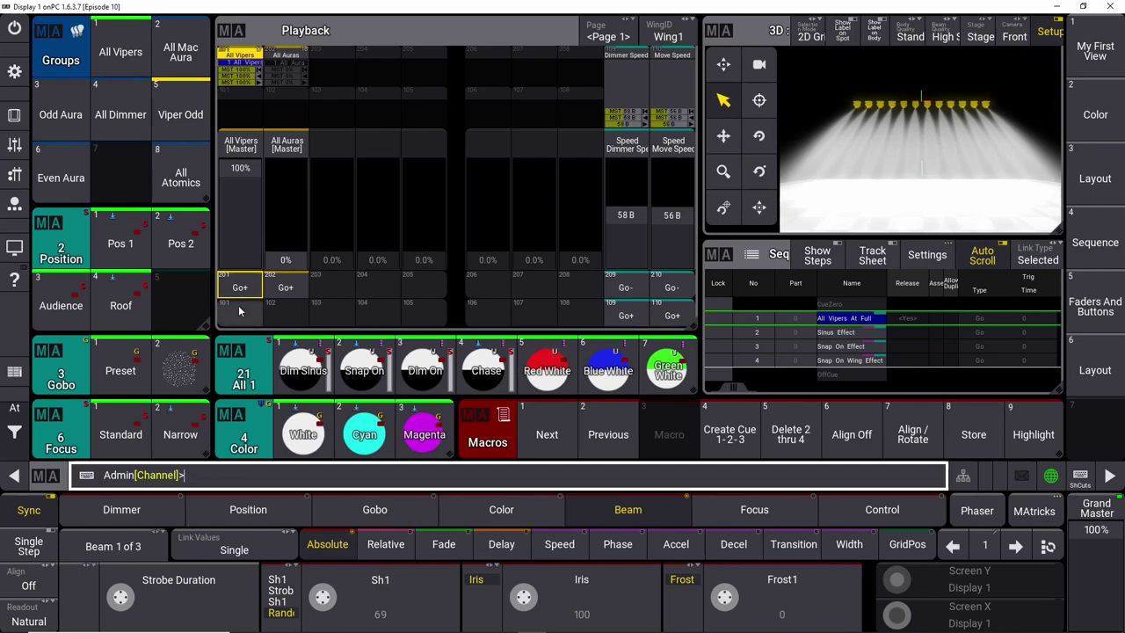
left_click(14, 407)
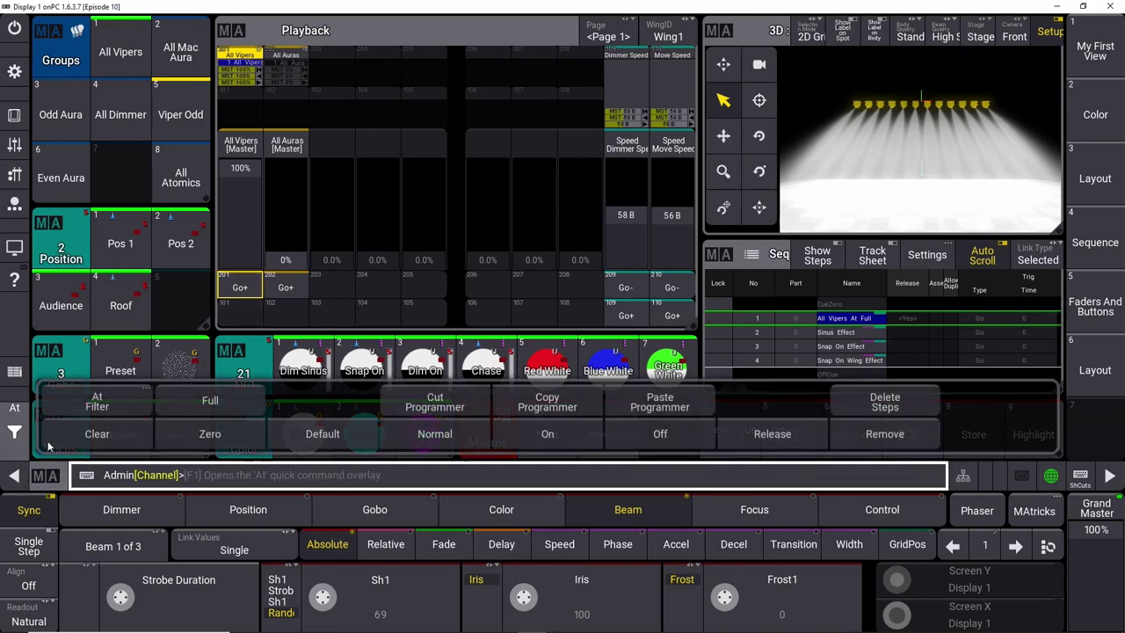
left_click(95, 439)
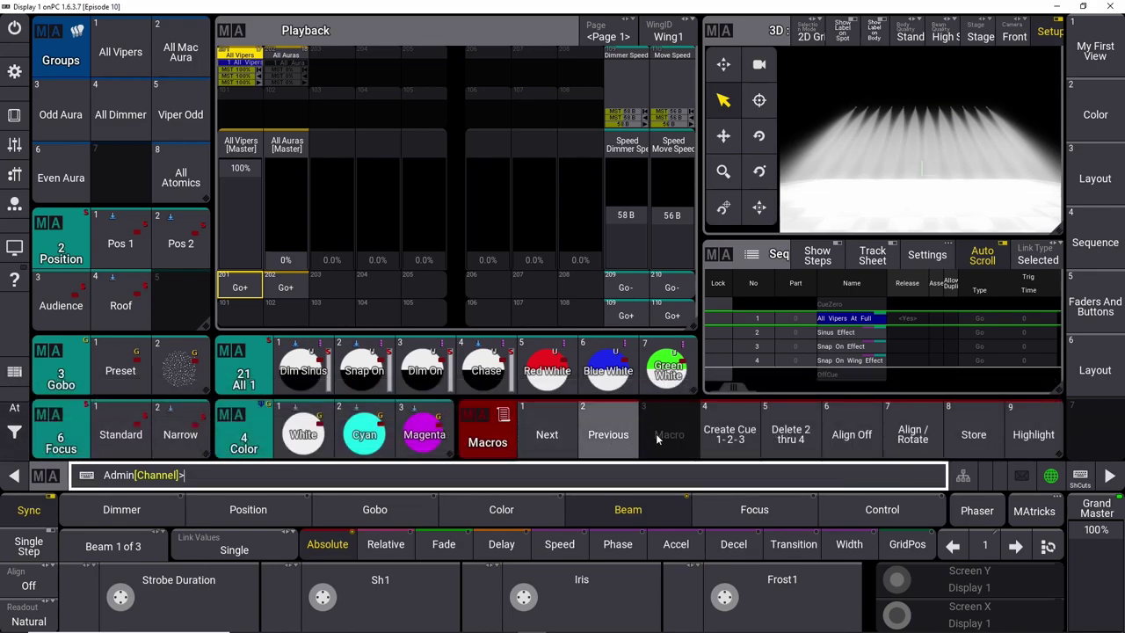
Add a macro line with the command Selfix to Macro 3 and run the macro.
left_click_drag(674, 434, 625, 430)
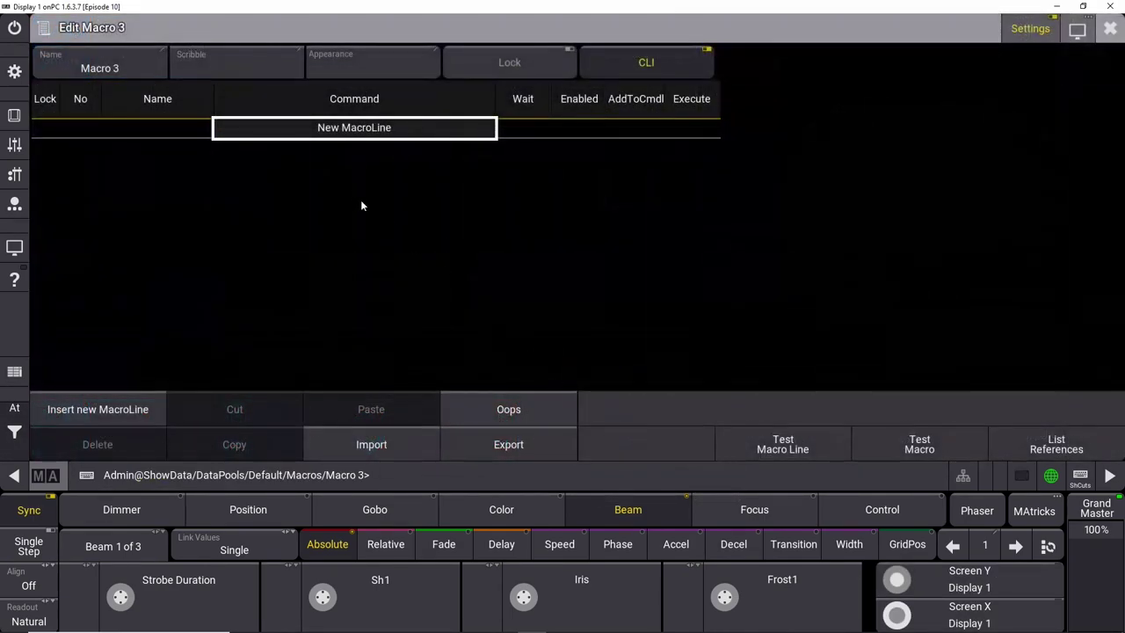
left_click(332, 130)
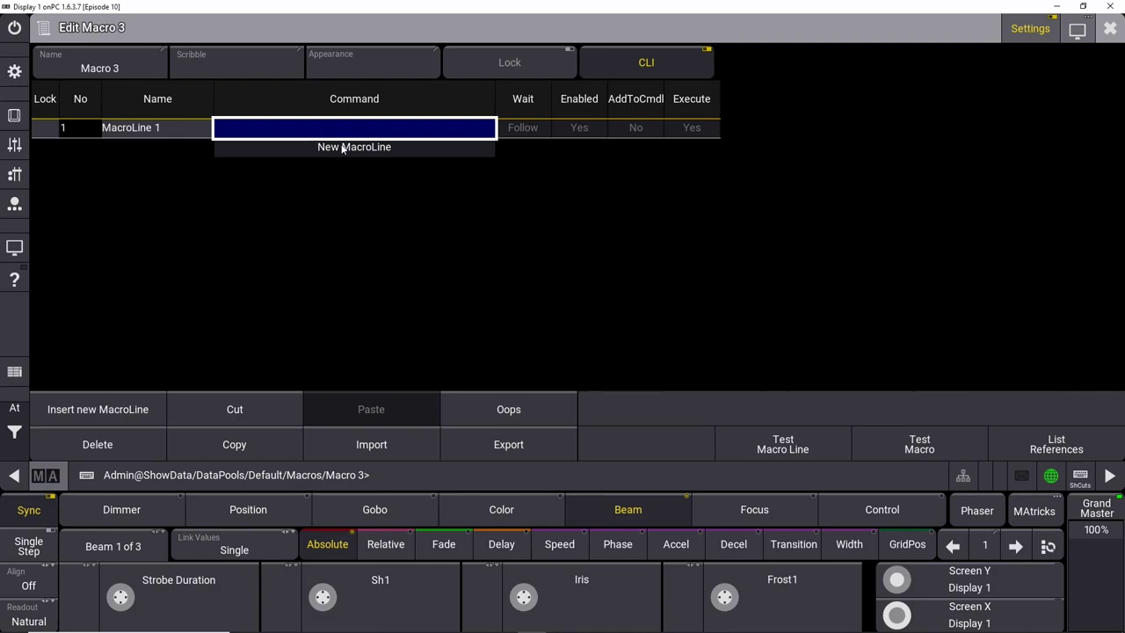
left_click(335, 129)
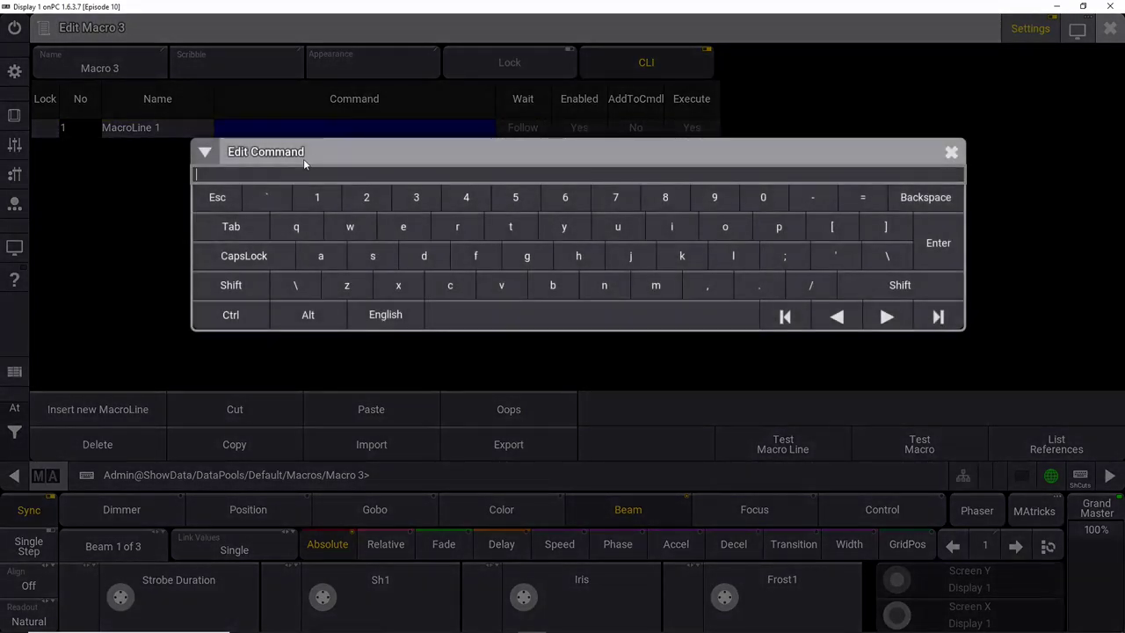
type("Selfix")
key("Return")
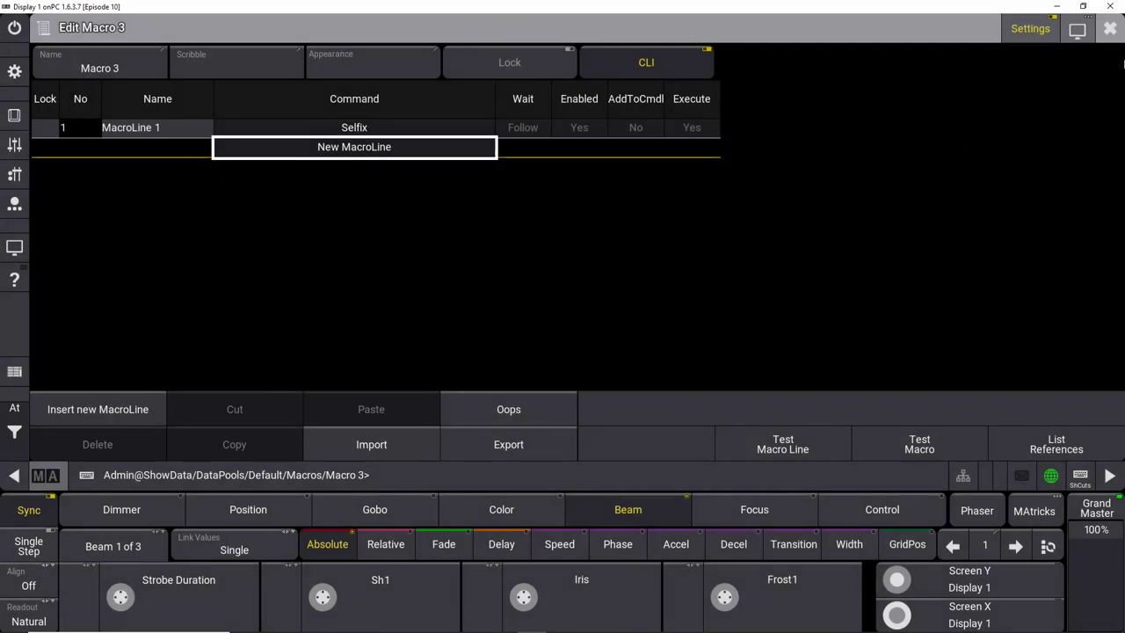
left_click(1109, 30)
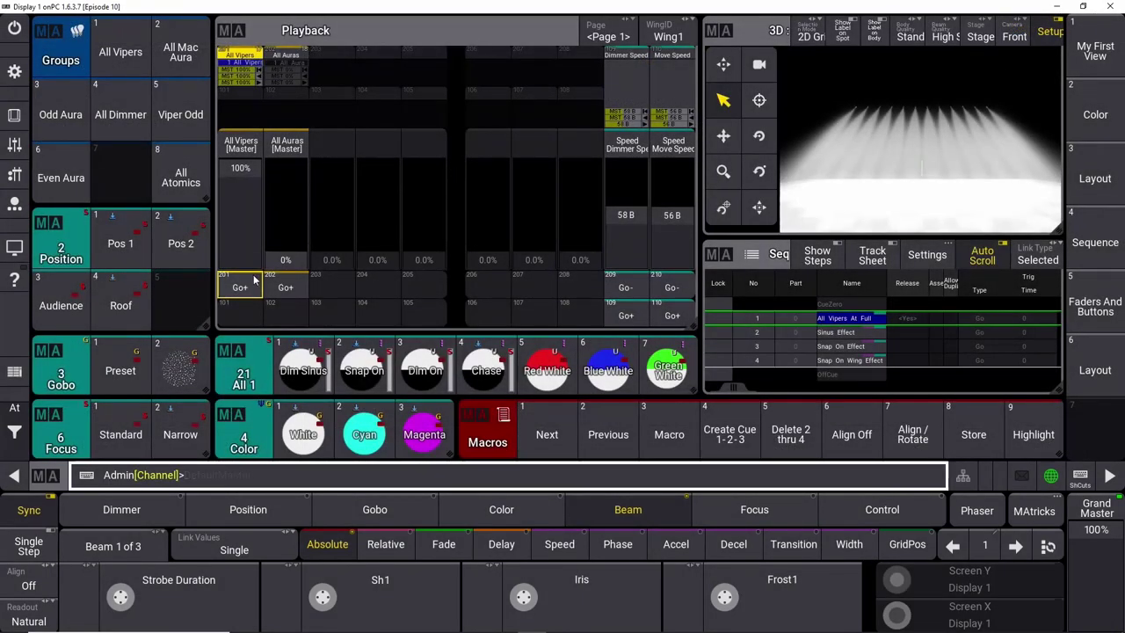
left_click(668, 434)
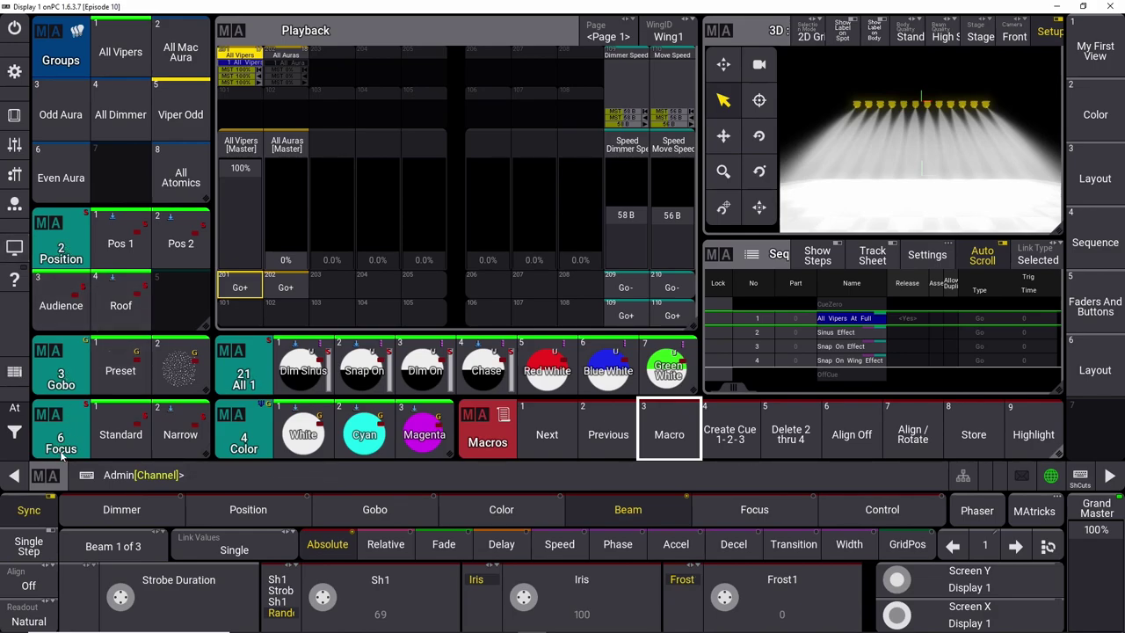
Apply the Dim Sinus preset, check the command line history for the command it issued, and clear the programmer.
left_click(293, 372)
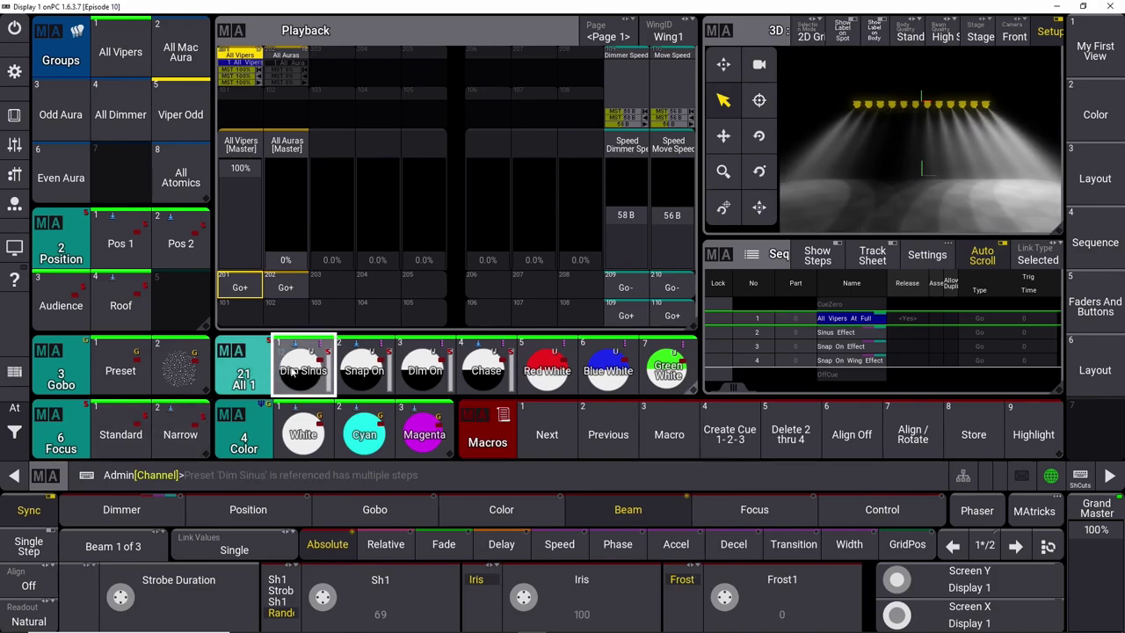
left_click(50, 479)
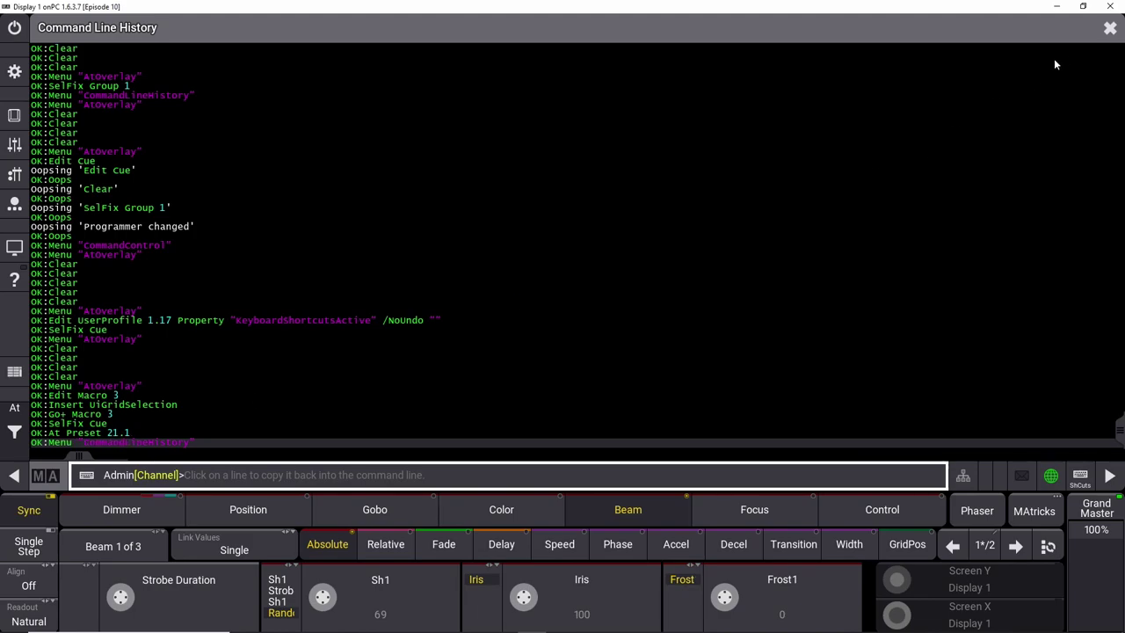
left_click(1110, 28)
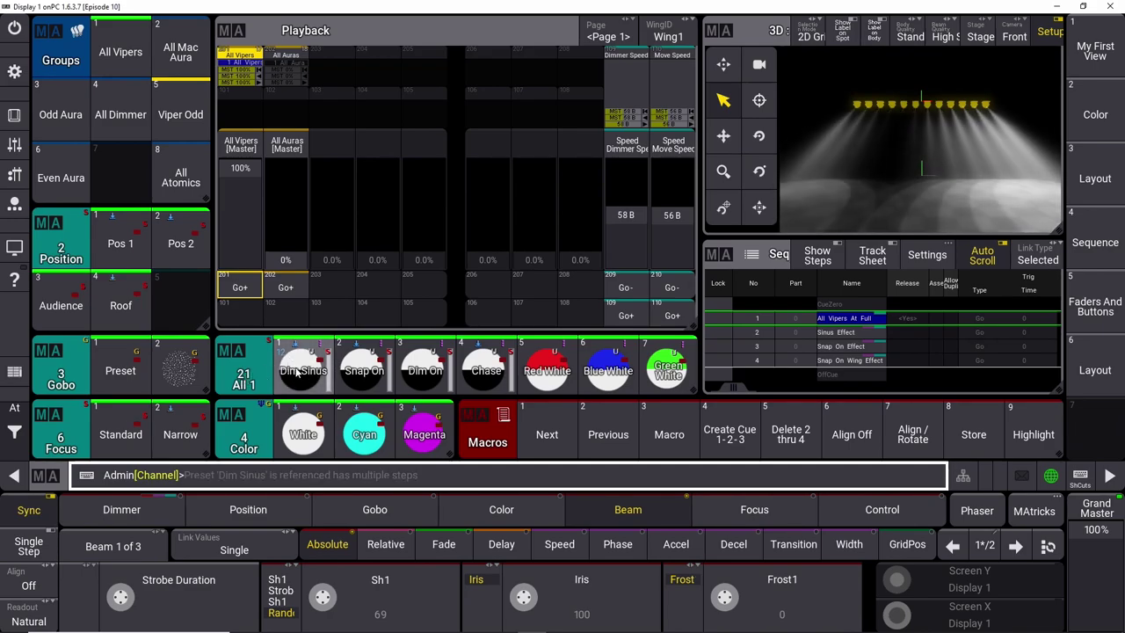
left_click(14, 407)
left_click(97, 434)
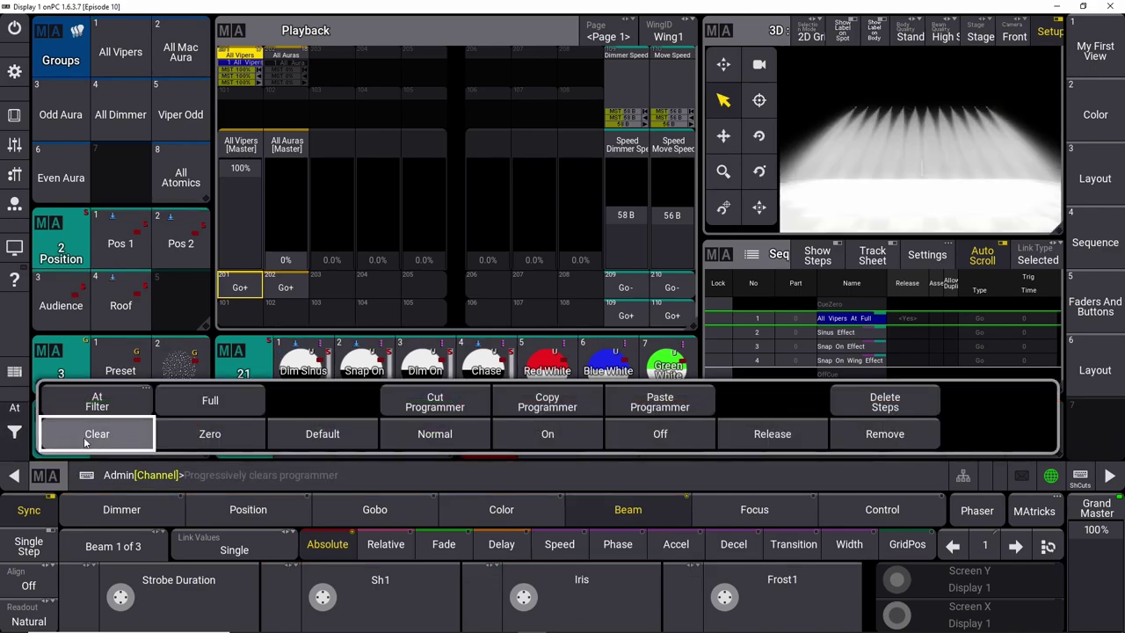
Add a second macro line with the command At preset 21.1 to Macro 3 and close the macro editor.
left_click_drag(668, 434, 627, 426)
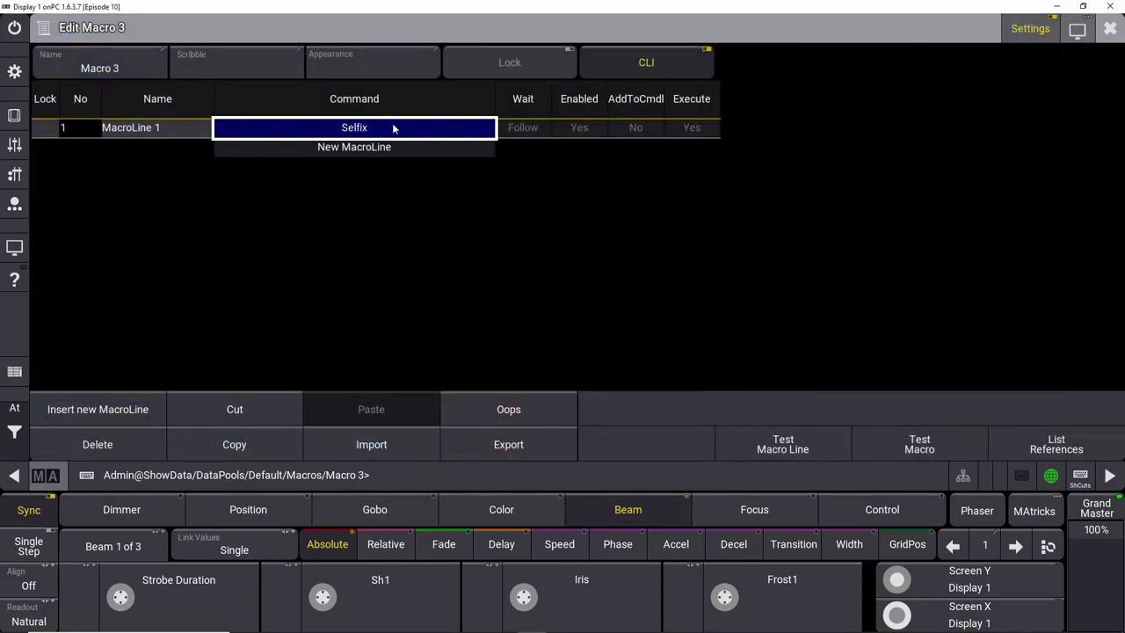
left_click(368, 148)
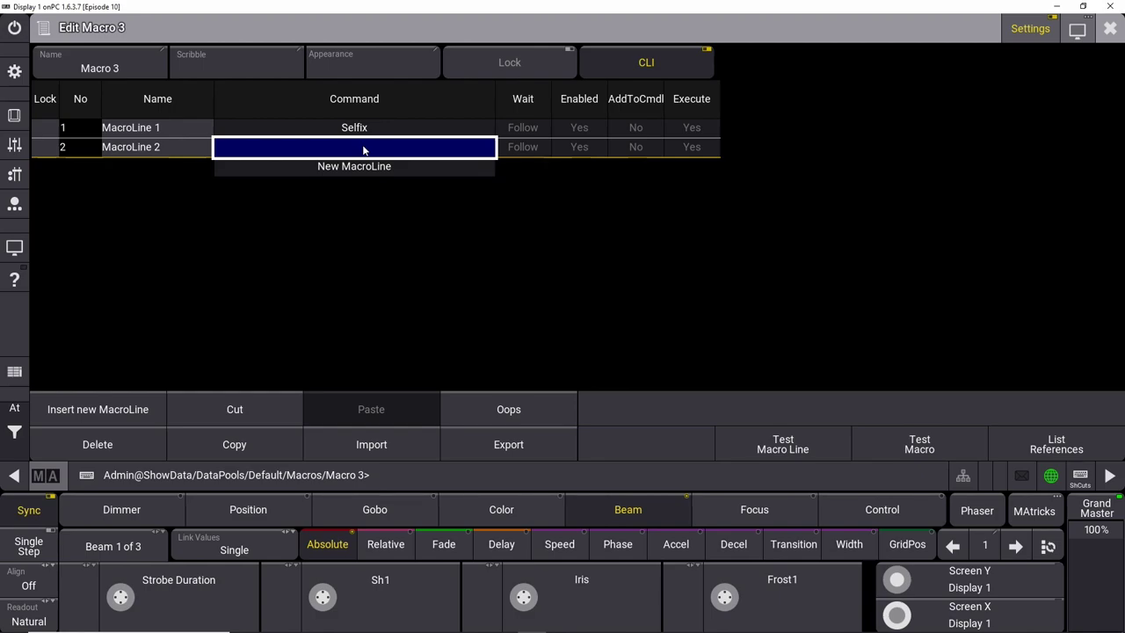
left_click(364, 151)
type("At preset 21.1")
key("Return")
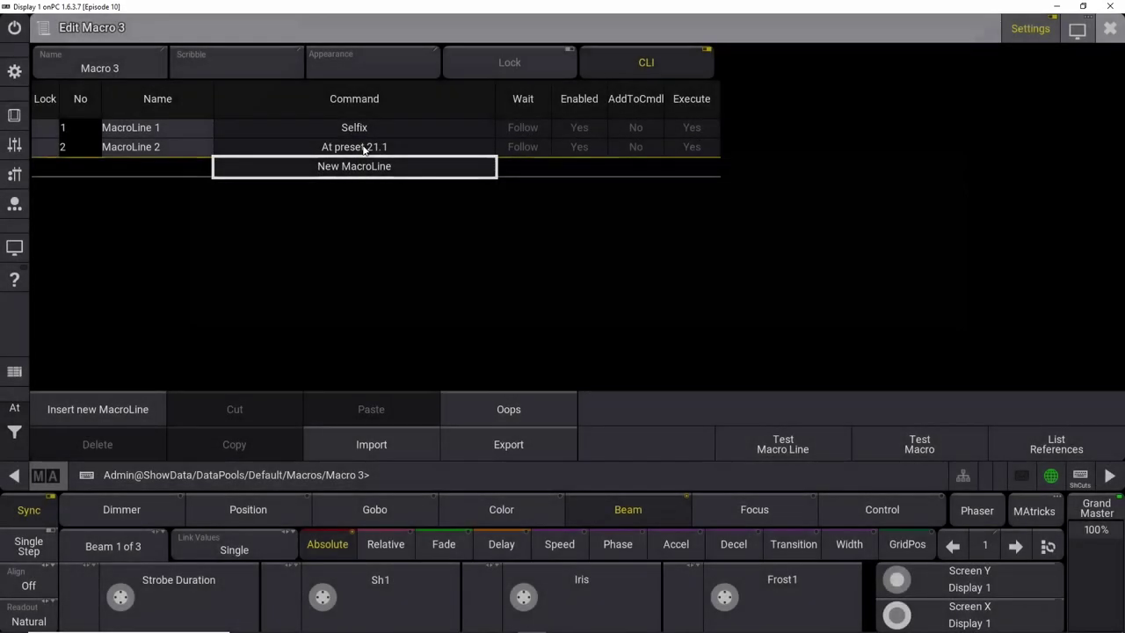
left_click(1110, 29)
Test Macro 3 from an empty programmer so it selects the fixtures and applies Dim Sinus, and clear the programmer.
left_click(29, 442)
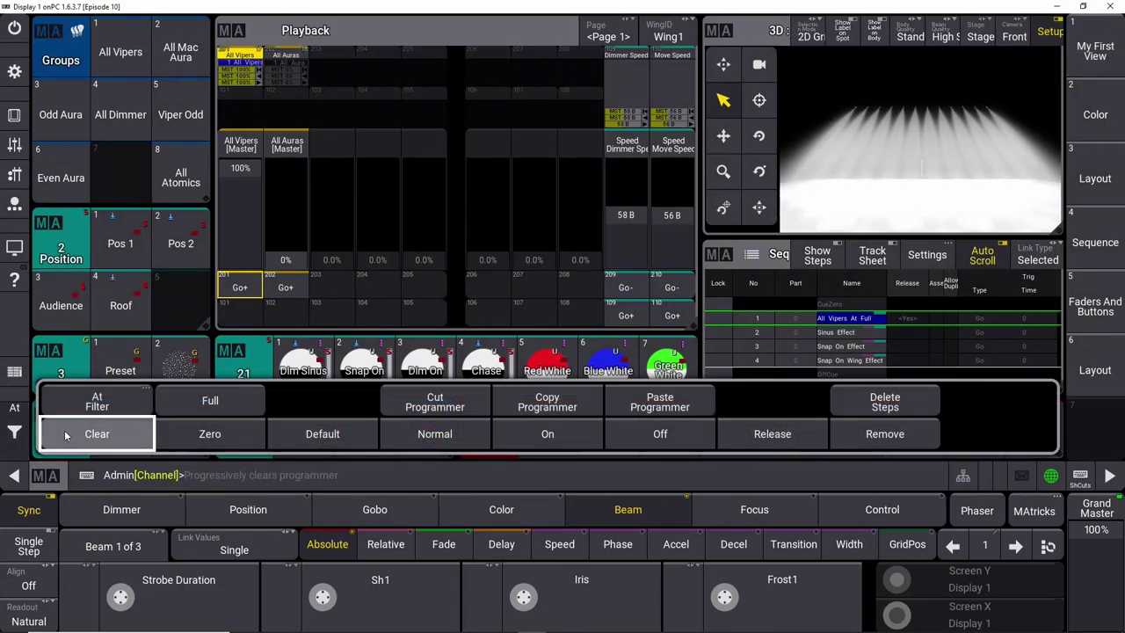
left_click(29, 442)
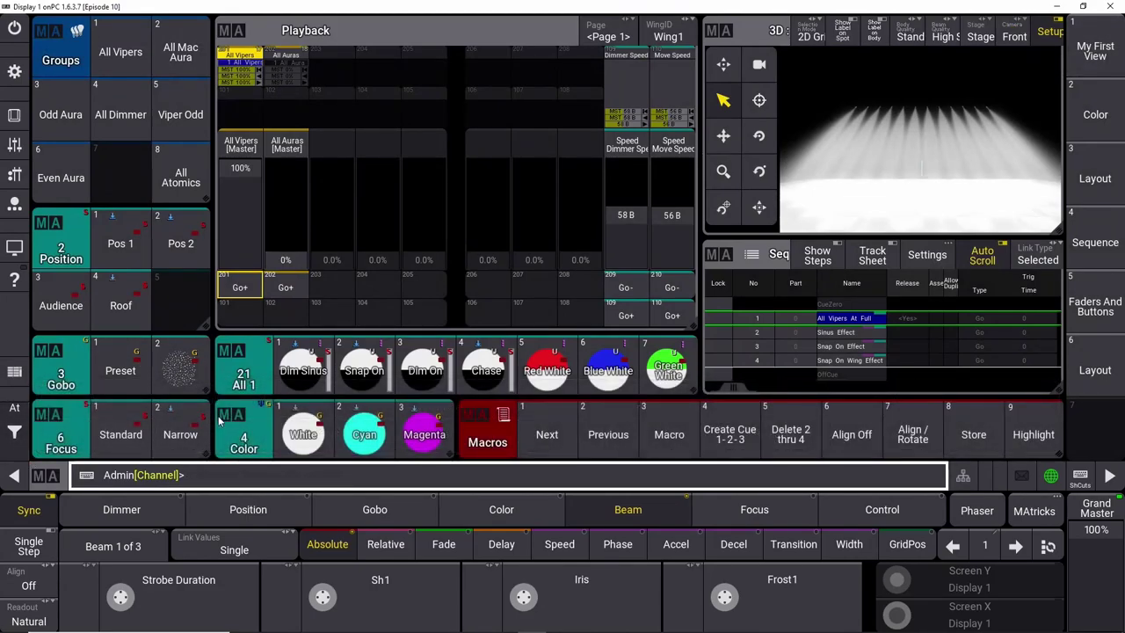
left_click(665, 431)
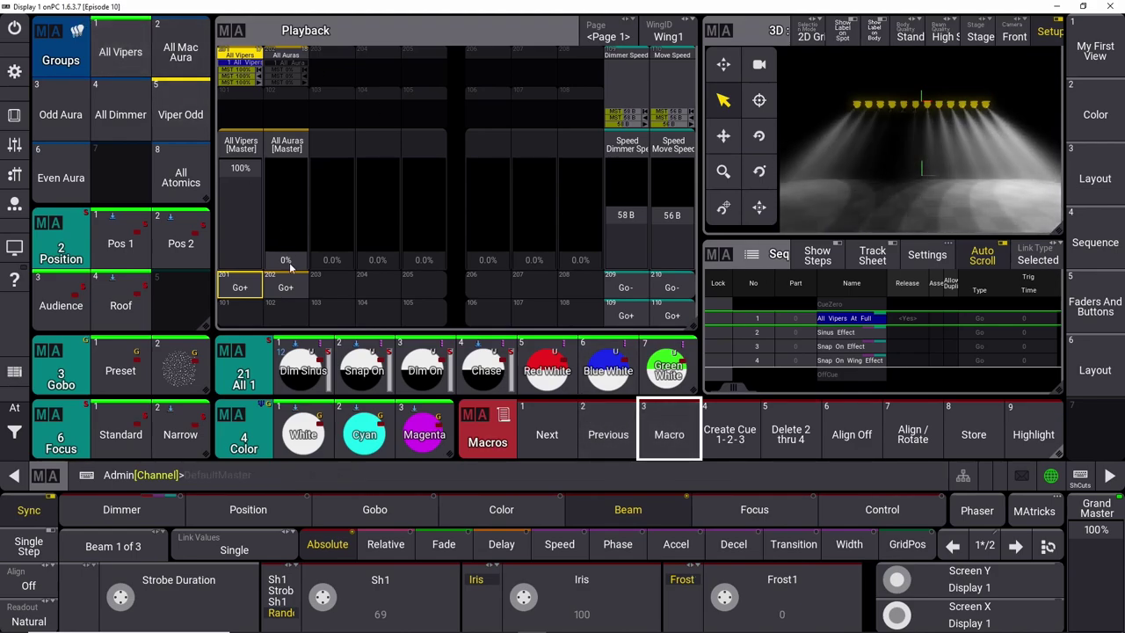
left_click(295, 373)
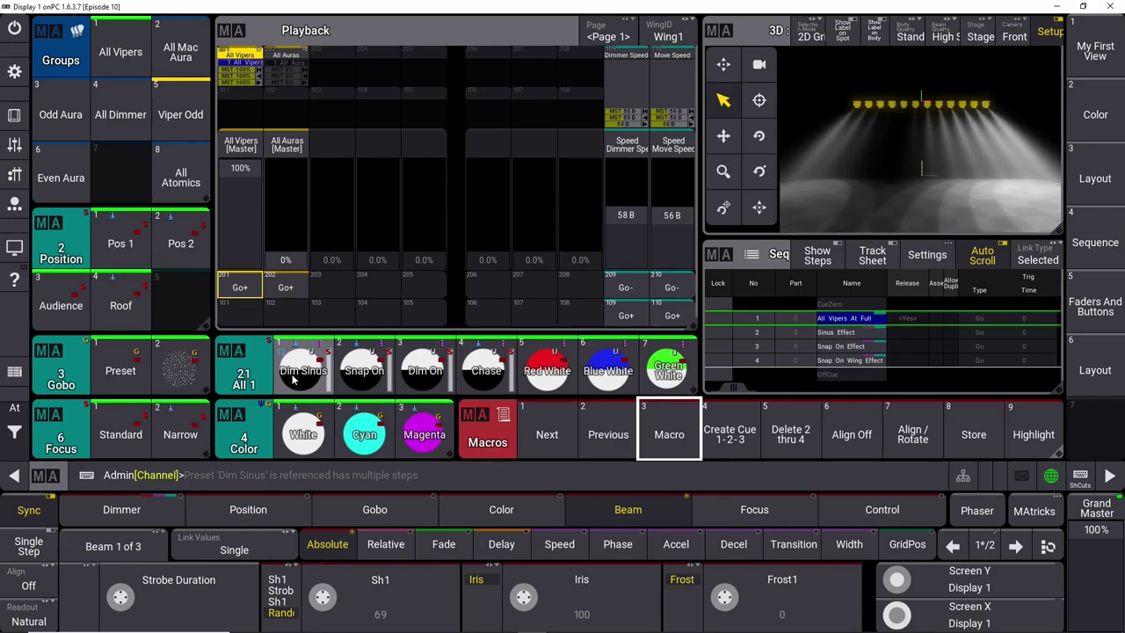
key("Escape")
left_click(60, 434)
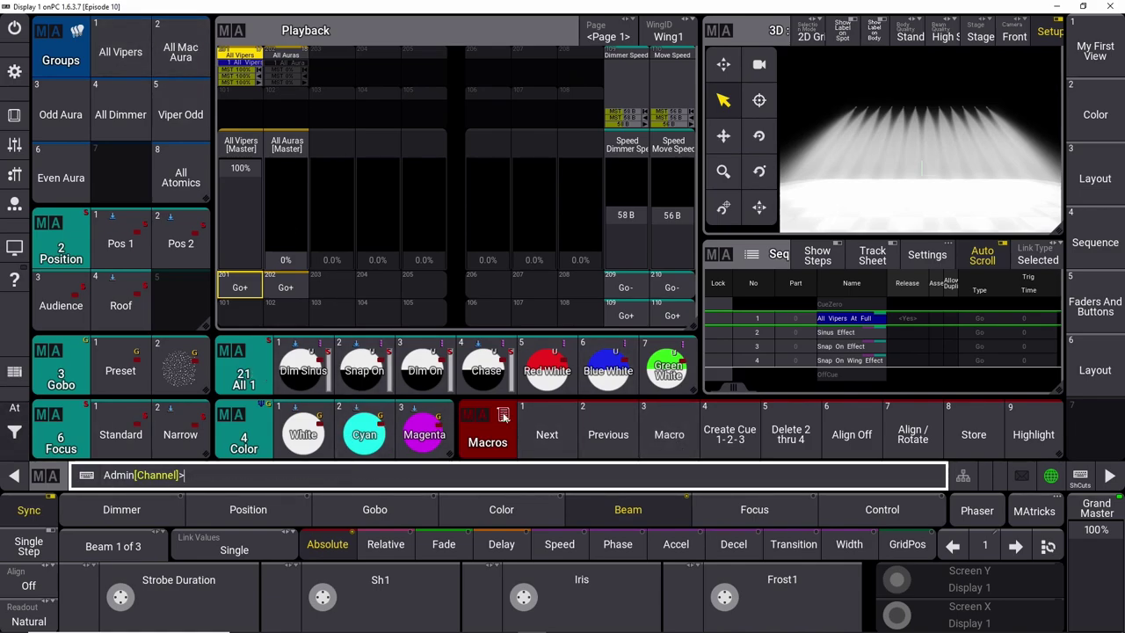
Add a third macro line with the command Store Cue 2 /o to Macro 3 and close the macro editor.
left_click_drag(669, 434, 620, 432)
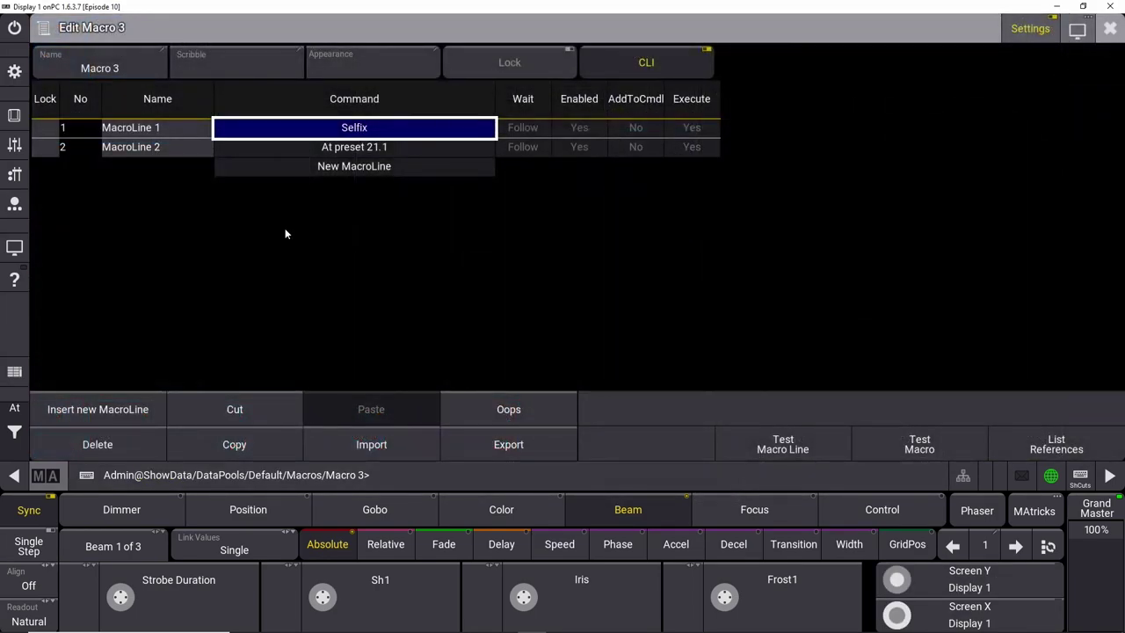
left_click(323, 168)
left_click(322, 168)
left_click(290, 169)
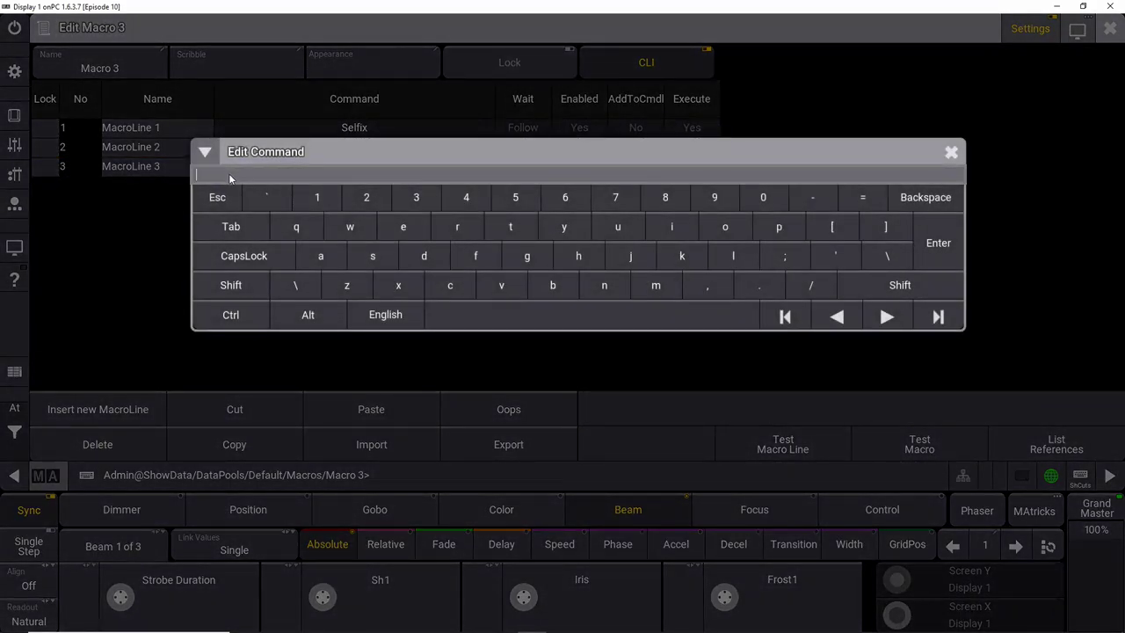
type("Store Cue 2 /o")
left_click(957, 263)
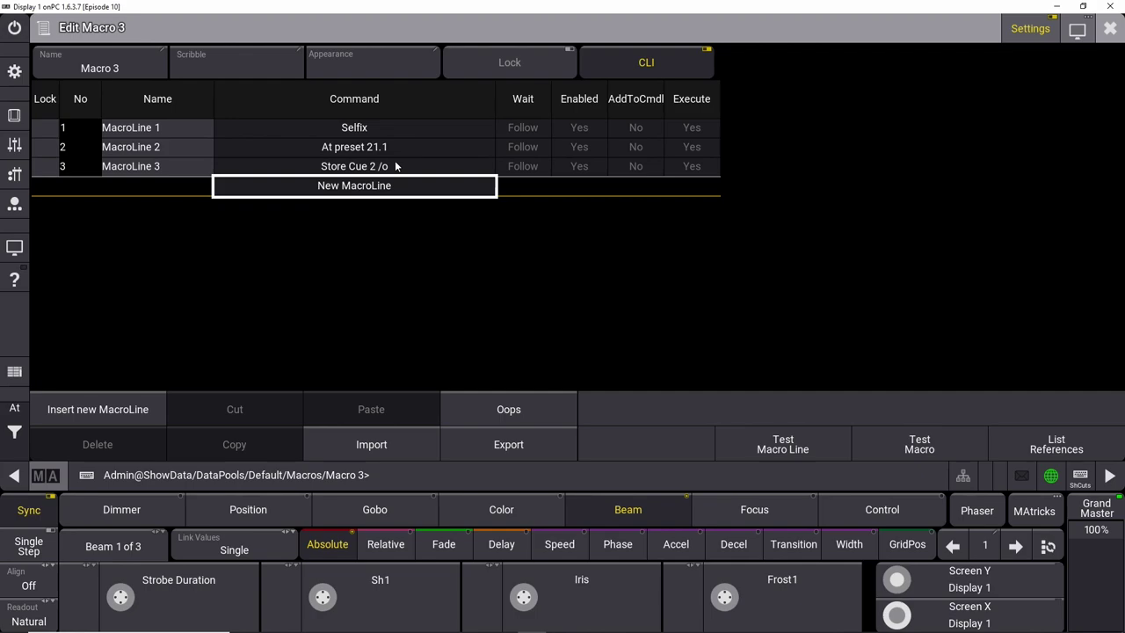
left_click(1109, 27)
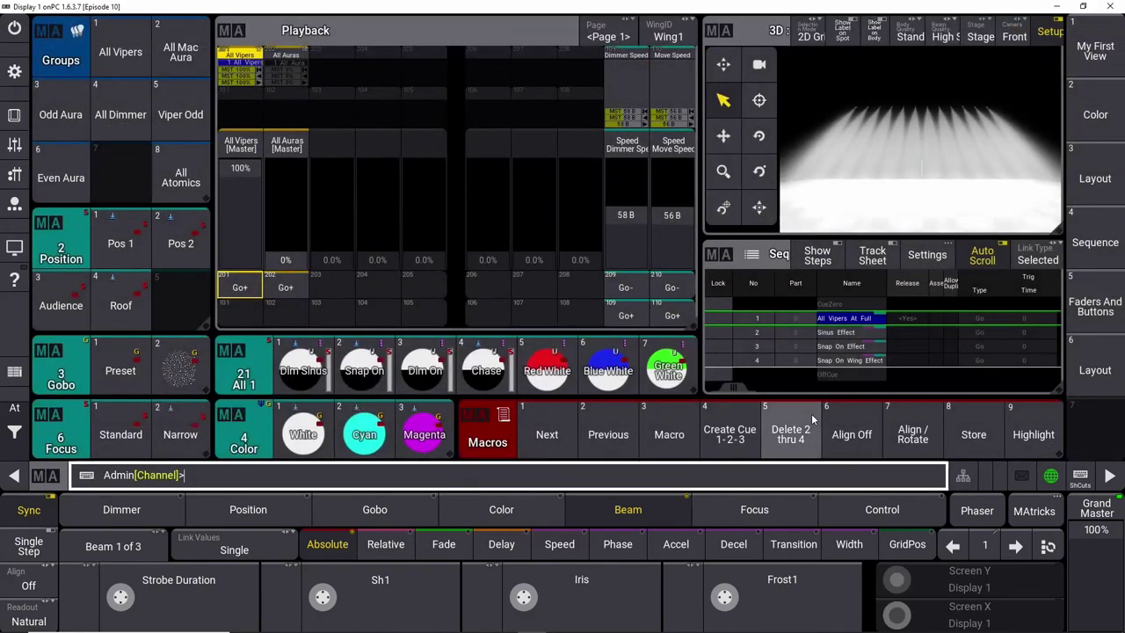
Run Macro 3 to store cue 2, and remove the All Vipers effect cues with the Delete 2 thru 4 macro.
left_click(668, 437)
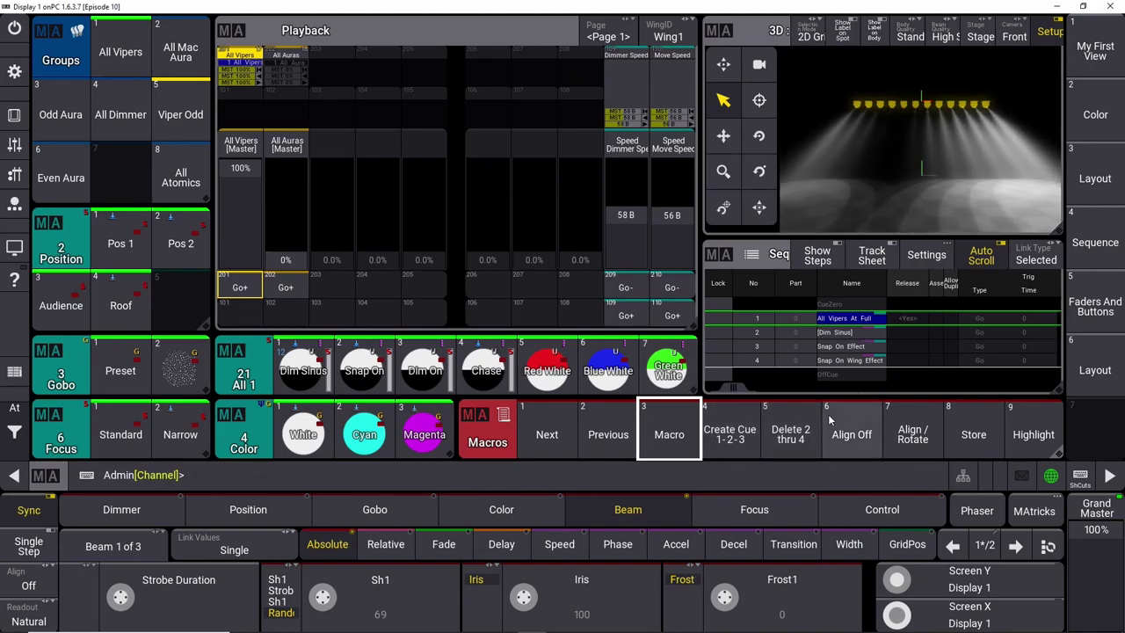
left_click(792, 441)
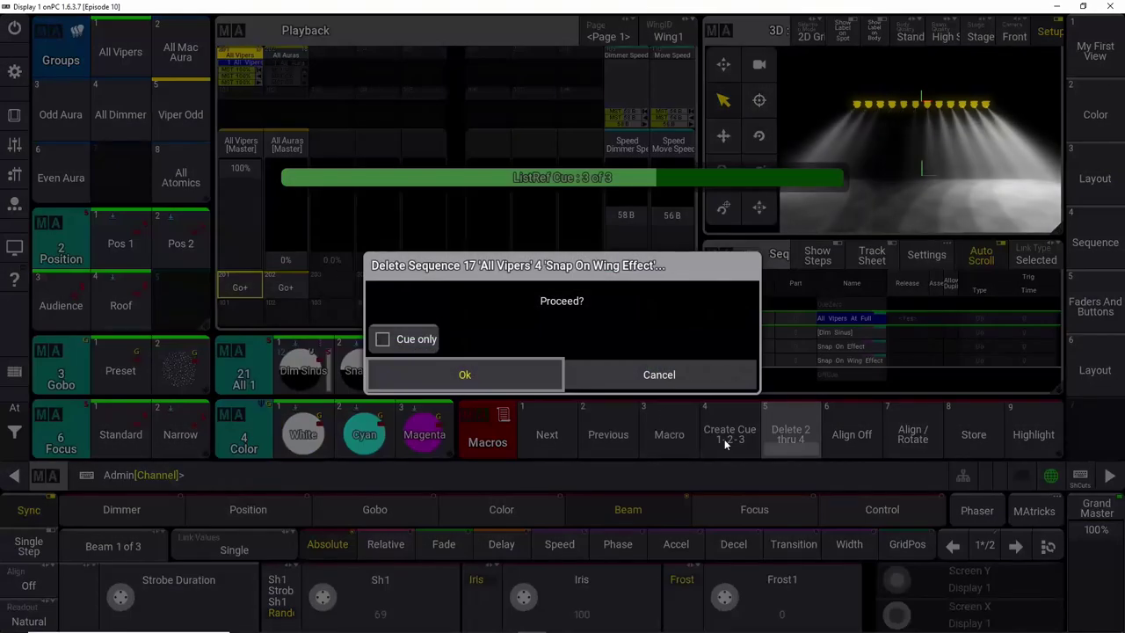
left_click(495, 373)
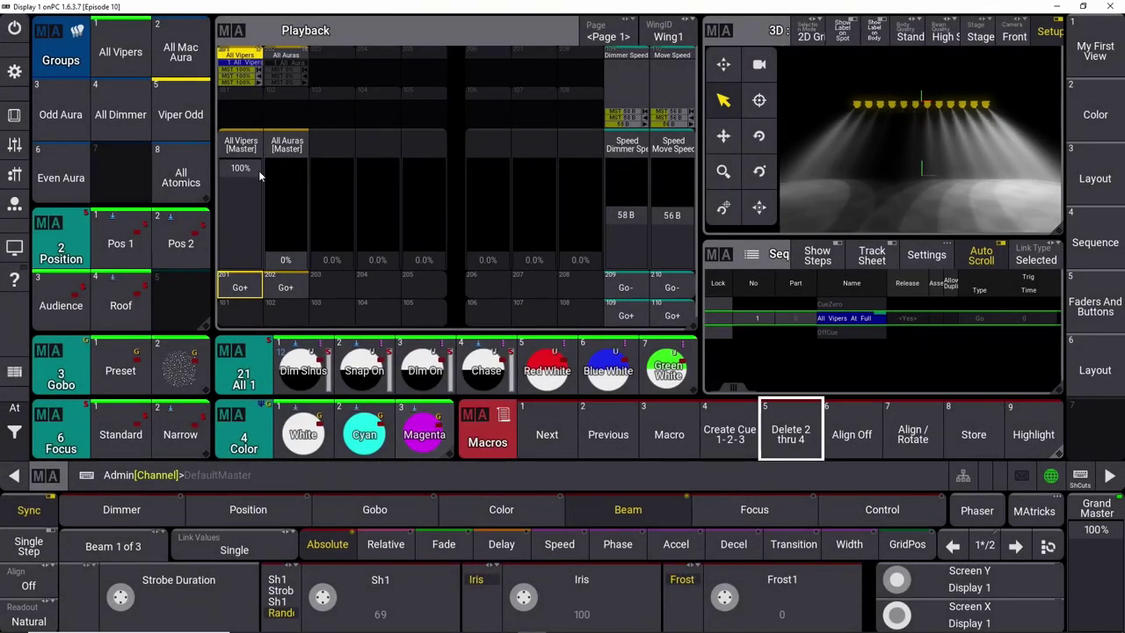
Clear the programmer and run Macro 3 to create cue 2 again, and review the macro's command lines.
left_click(14, 409)
left_click(86, 436)
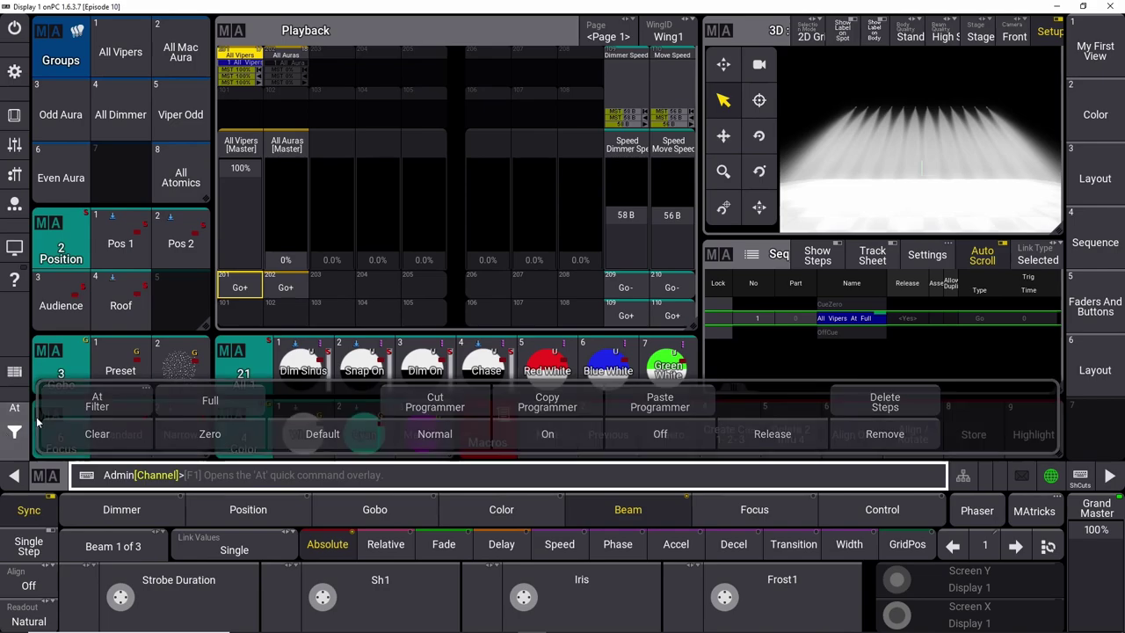
left_click(677, 429)
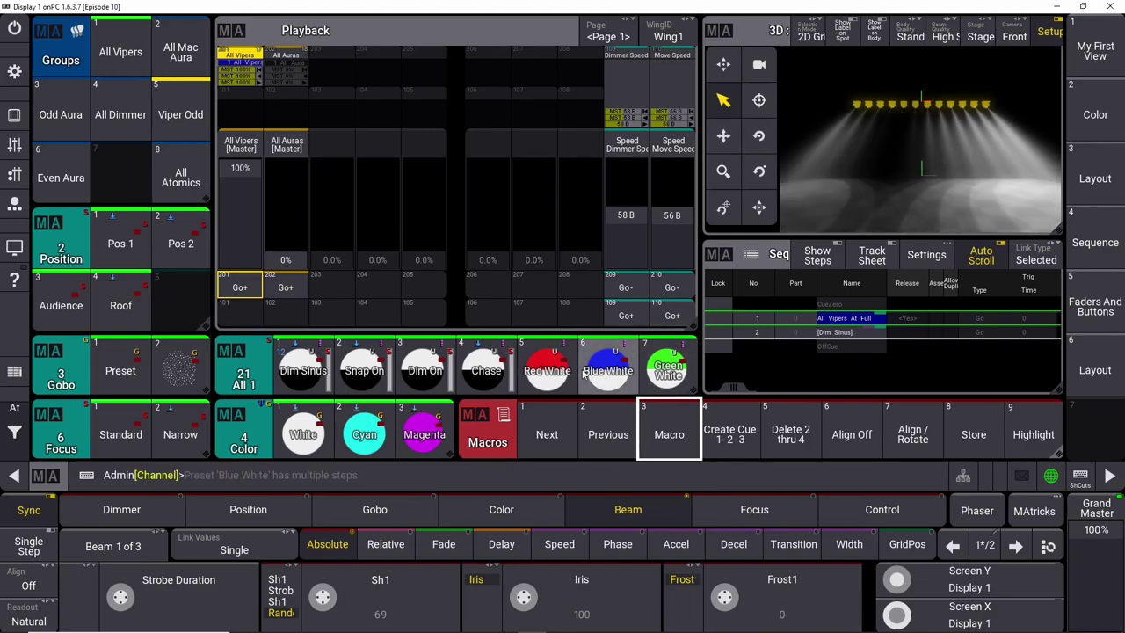
left_click(685, 439)
left_click(626, 435)
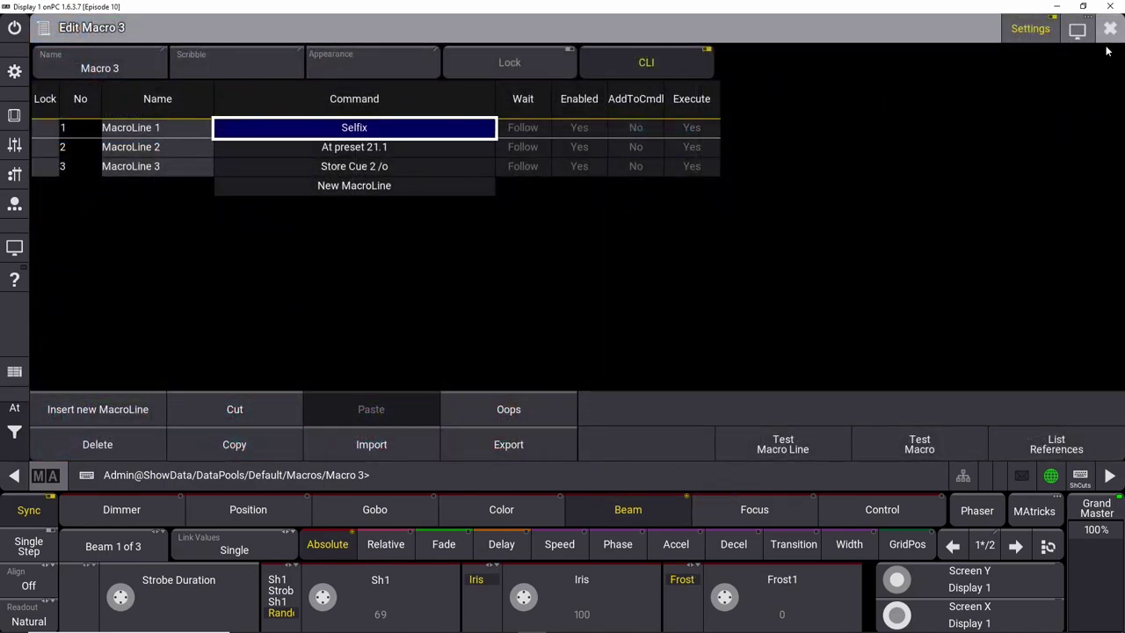
left_click(1109, 28)
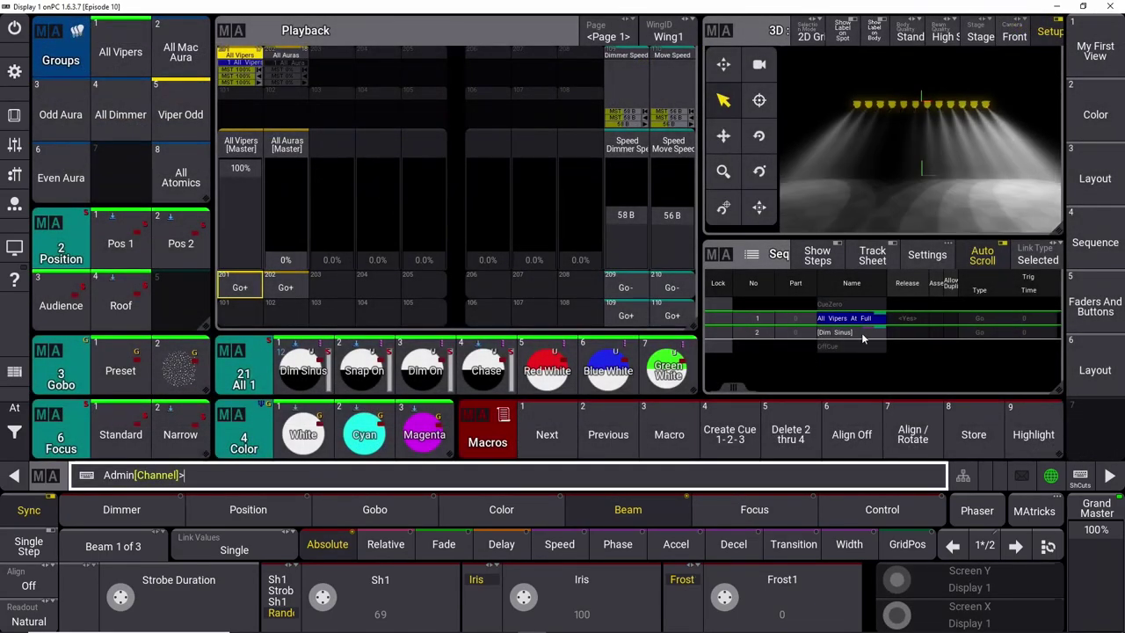
Add a fourth macro line with the command Label Cue 2 "Sinus Effect" to Macro 3 and run the macro.
left_click(670, 436)
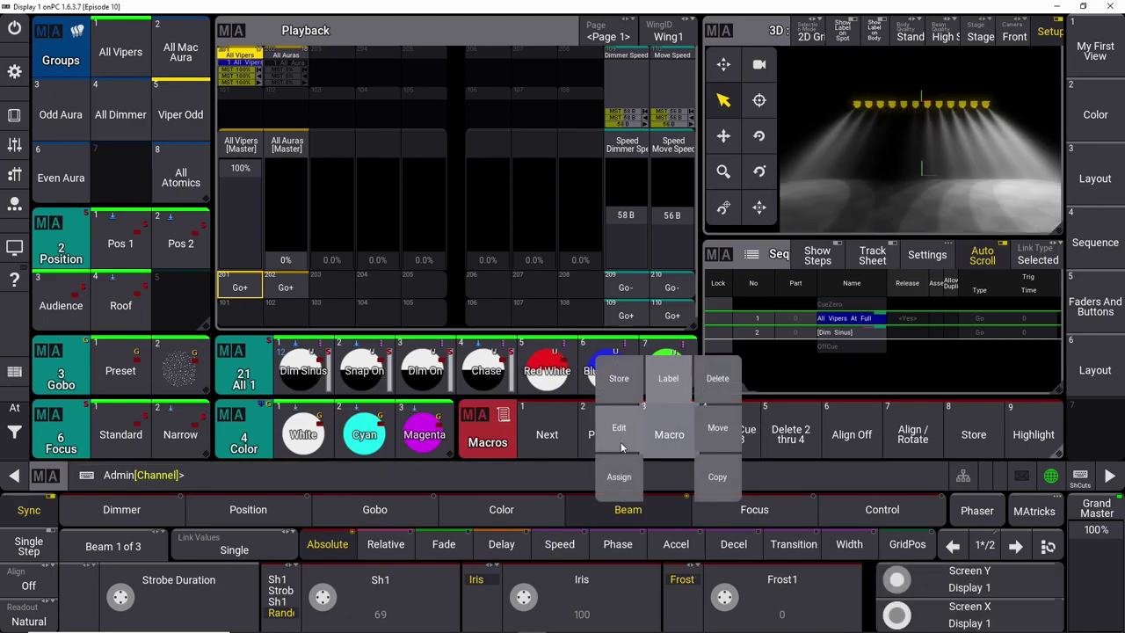
left_click(621, 444)
left_click(336, 190)
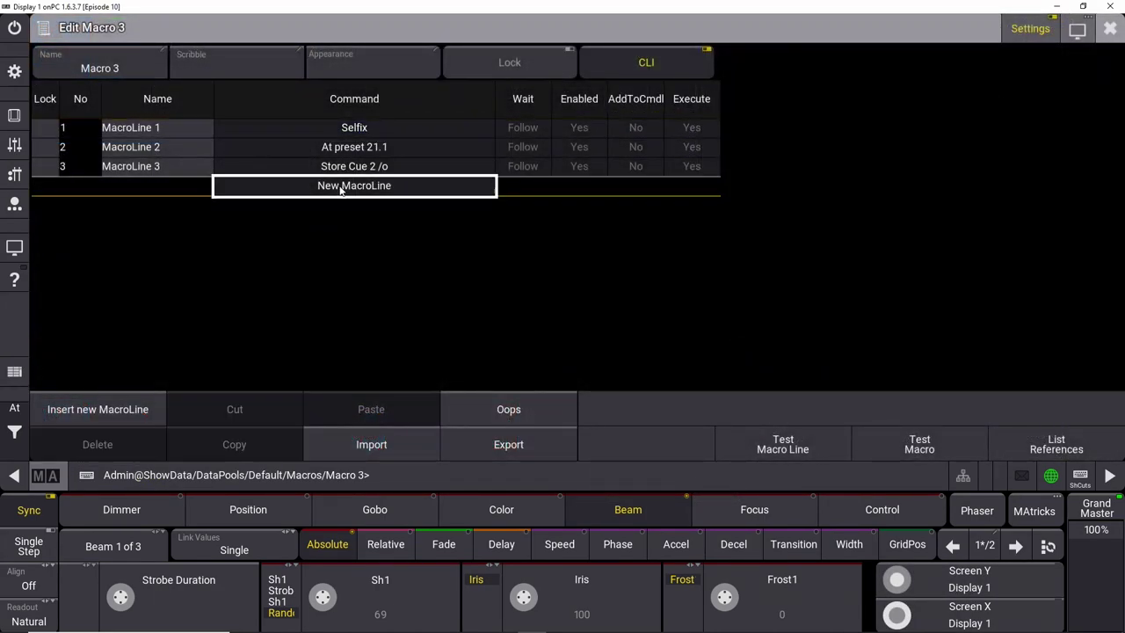
left_click(338, 189)
left_click(343, 188)
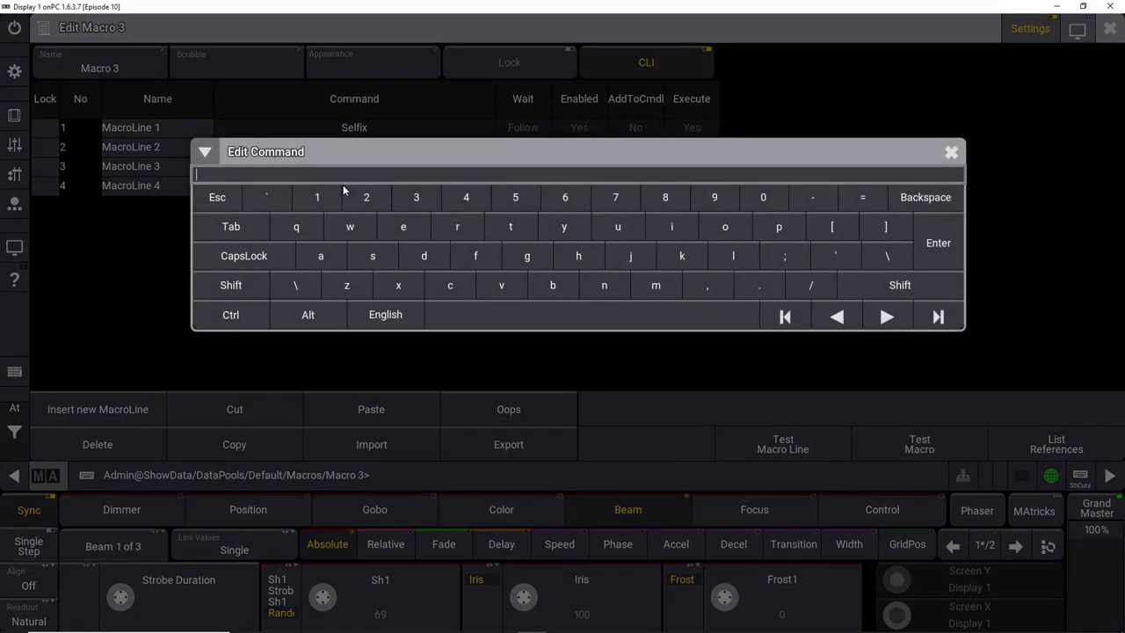
type("Label")
type(" Cue 2")
type(" \"\"")
type("Sinus Ef")
type("fect")
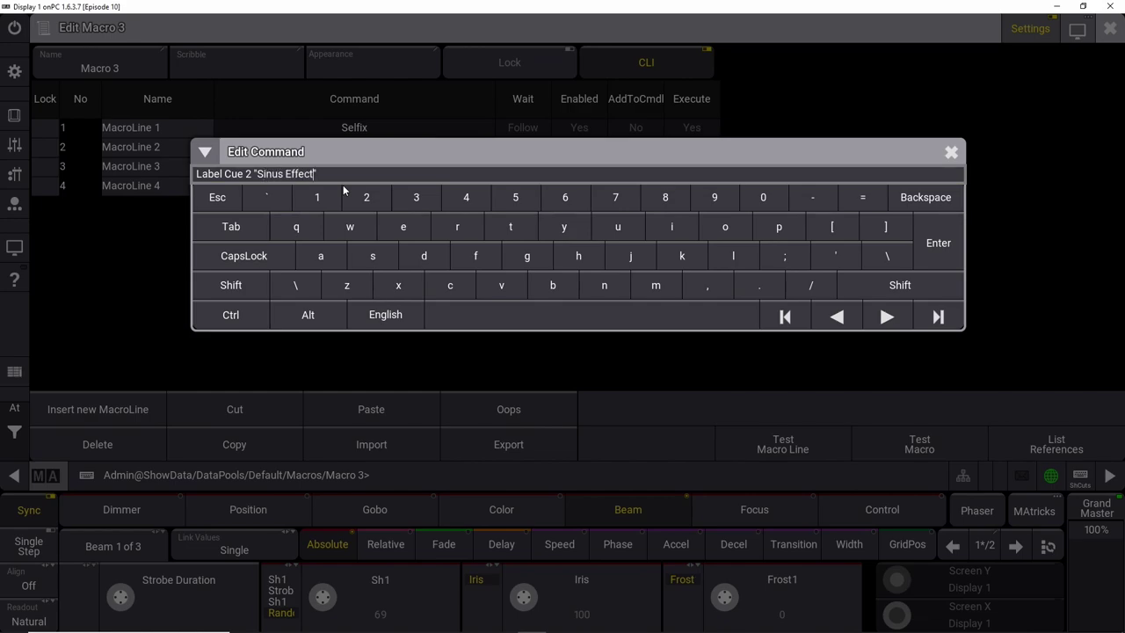
key("Return")
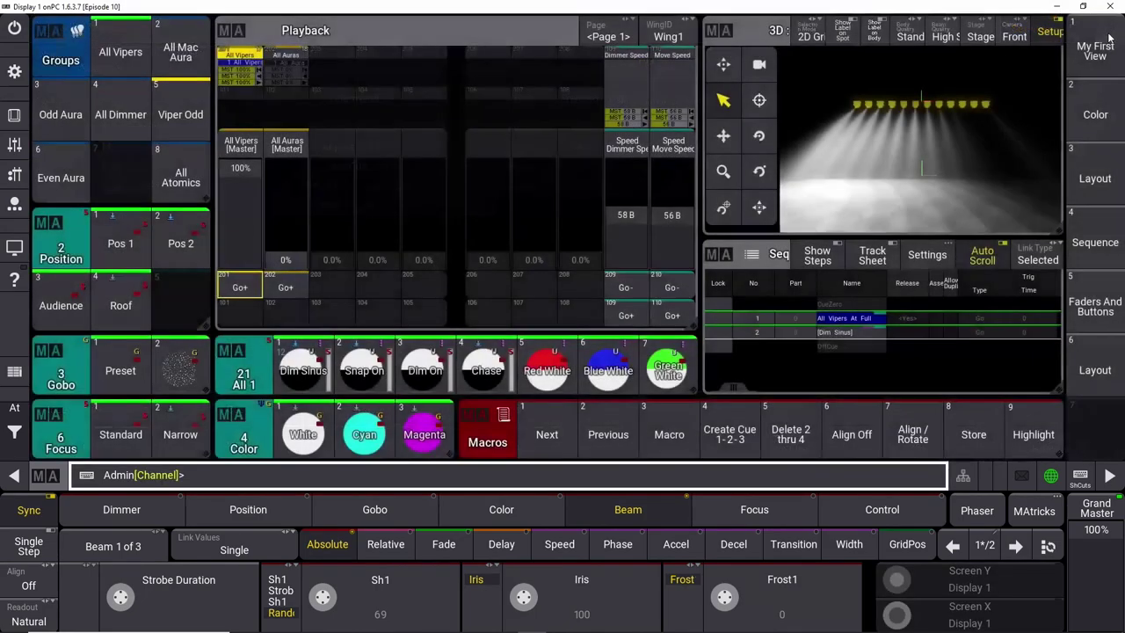
left_click(1110, 28)
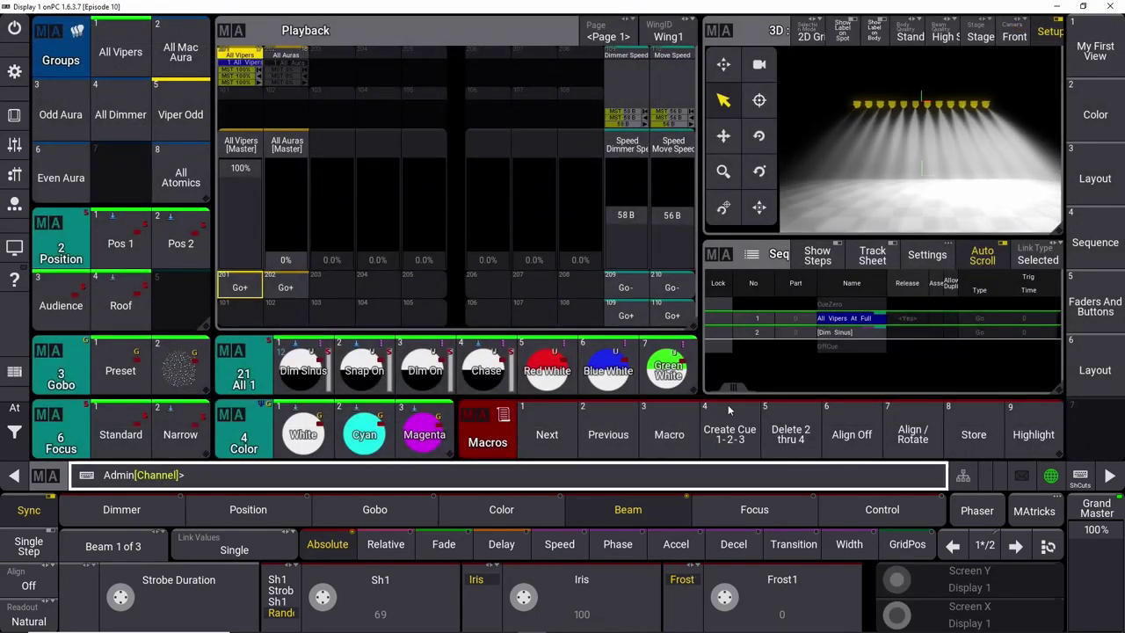
left_click(675, 438)
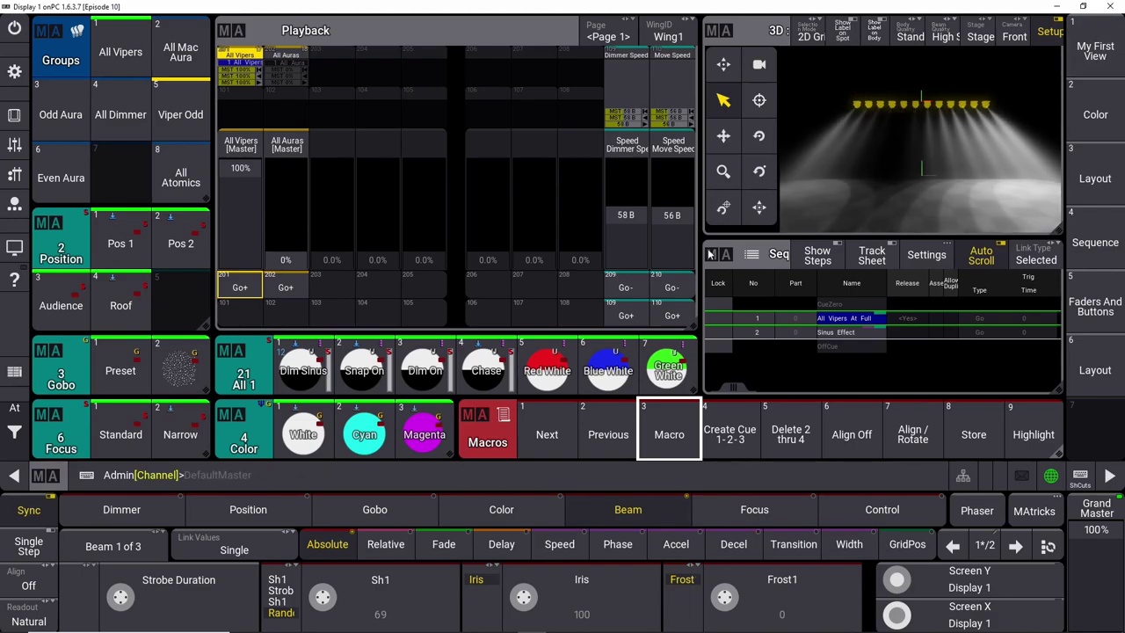
Open Macro 3 for editing and add a fifth macro line with the command At preset 21.2.
right_click(654, 453)
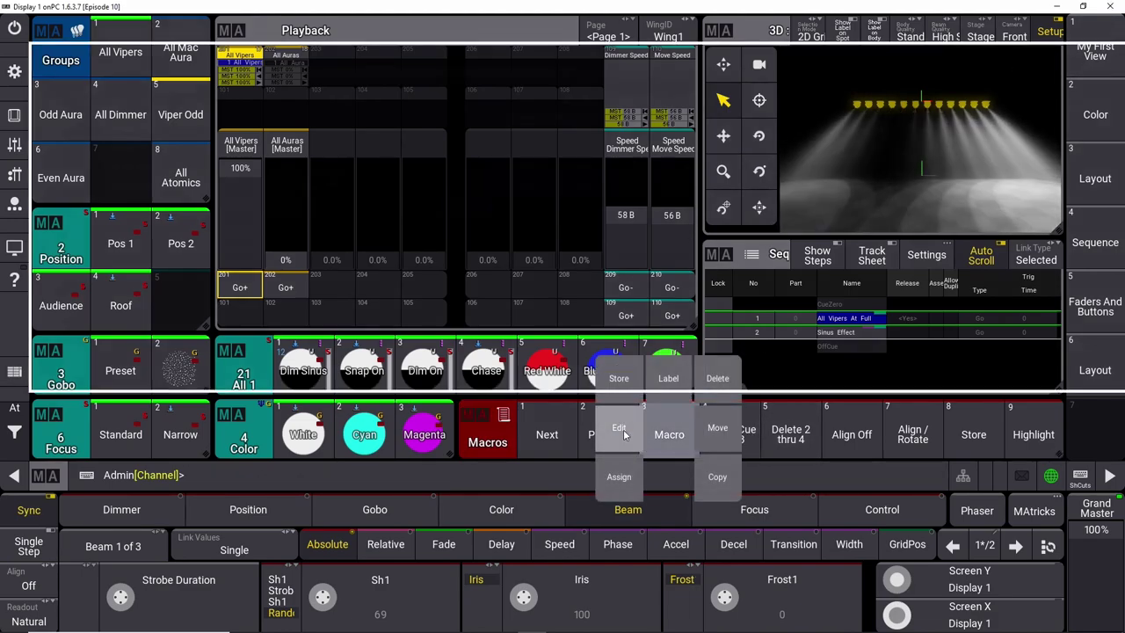
left_click(618, 429)
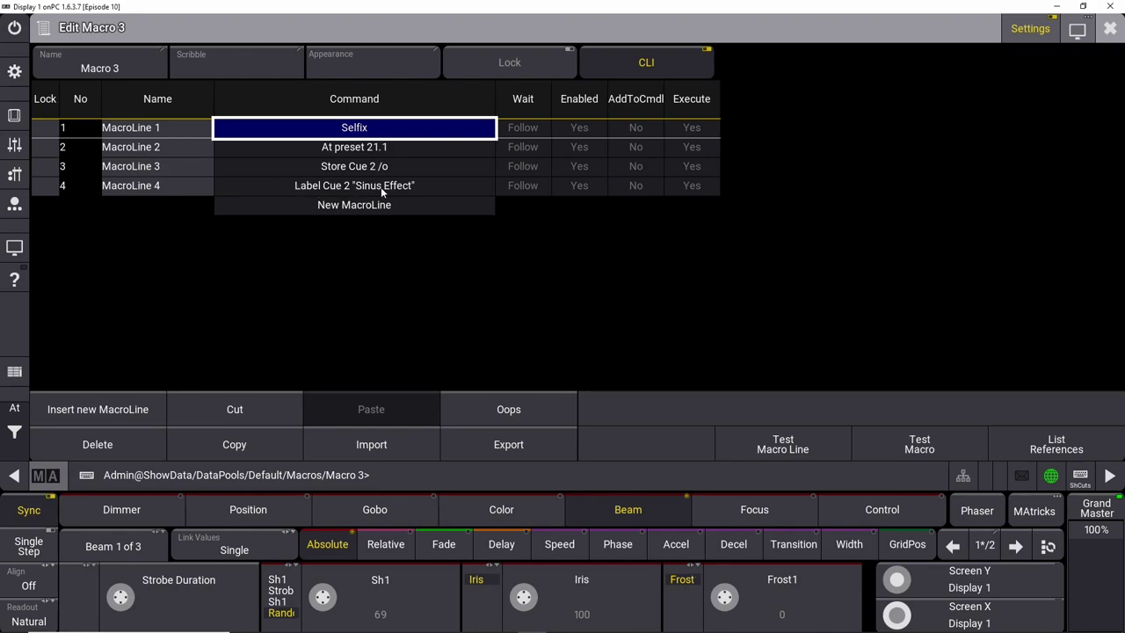
left_click(354, 205)
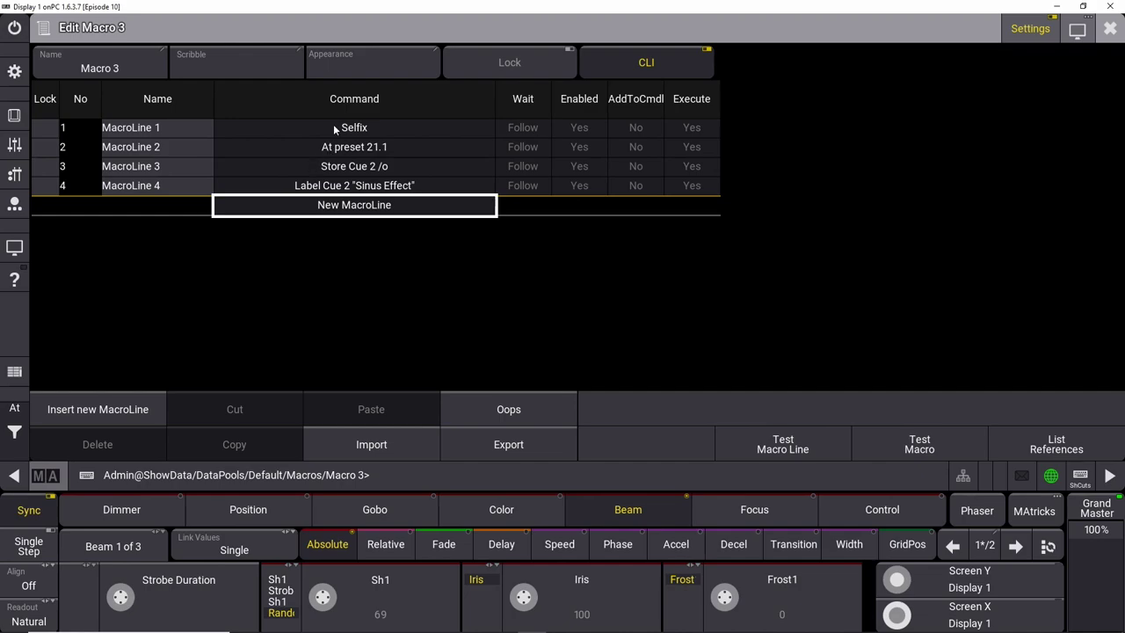
left_click(340, 148)
left_click(339, 148)
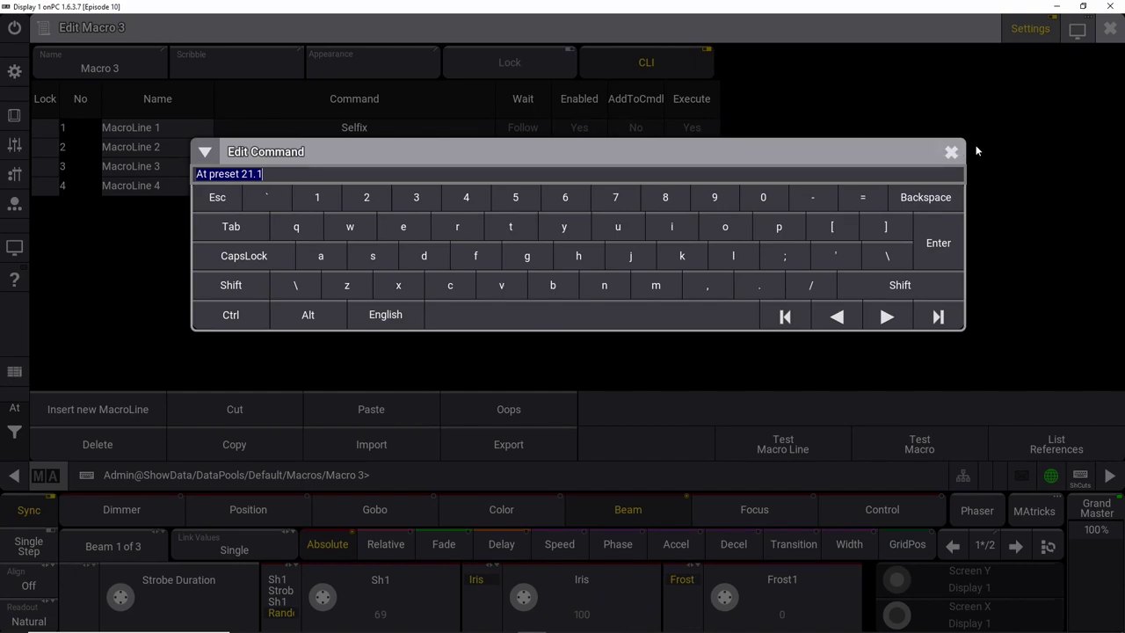
left_click(951, 151)
left_click(338, 205)
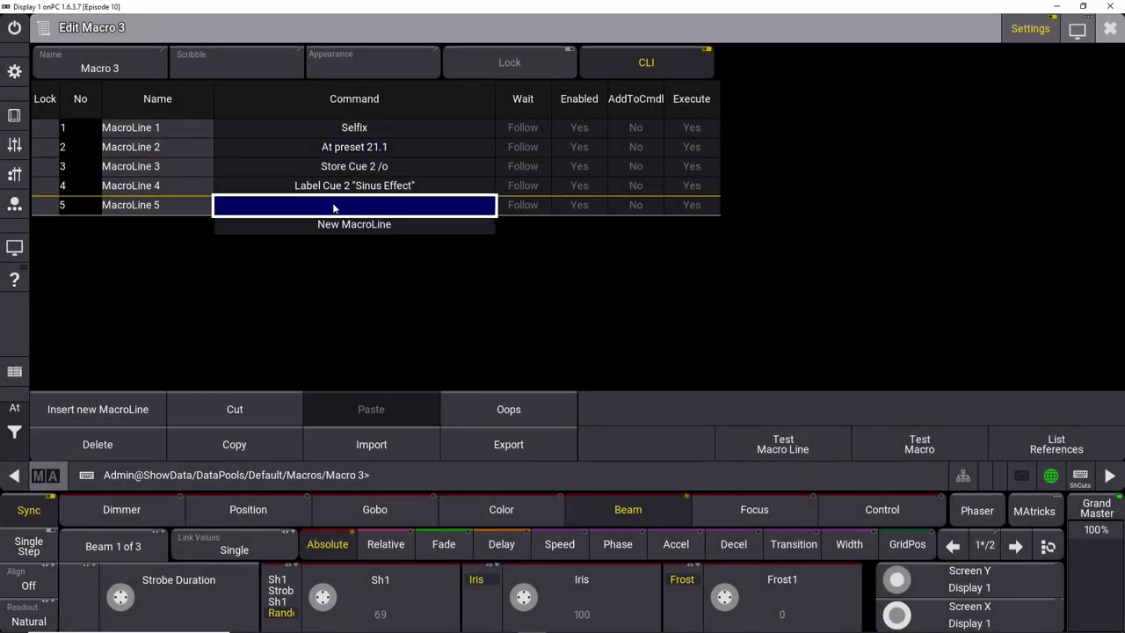
left_click(332, 201)
type("At preset 21.1")
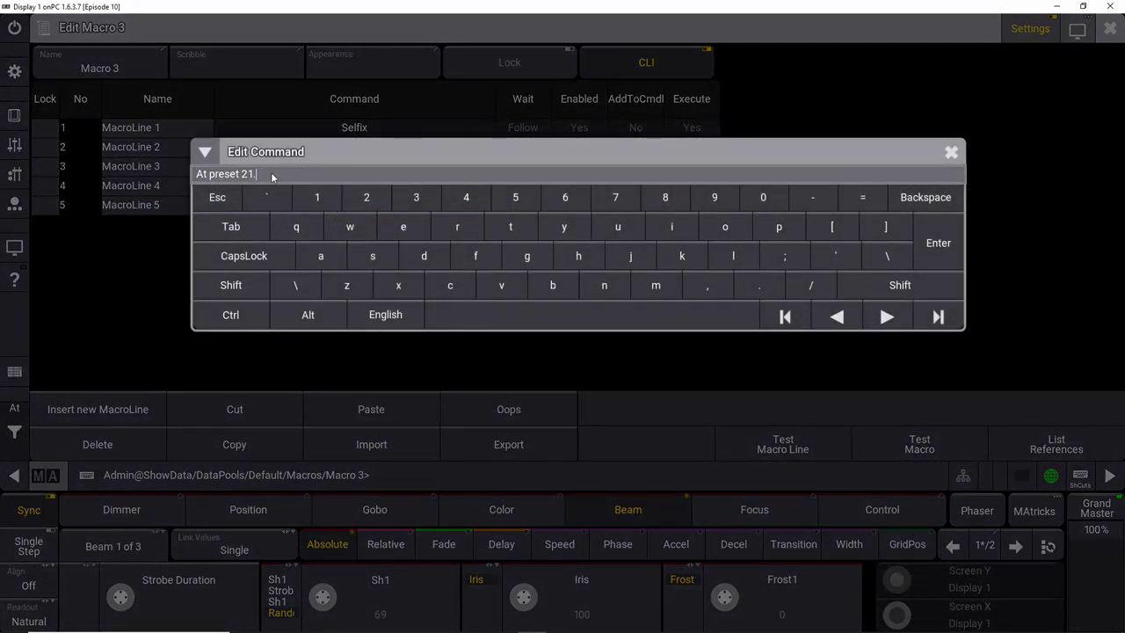
key("Return")
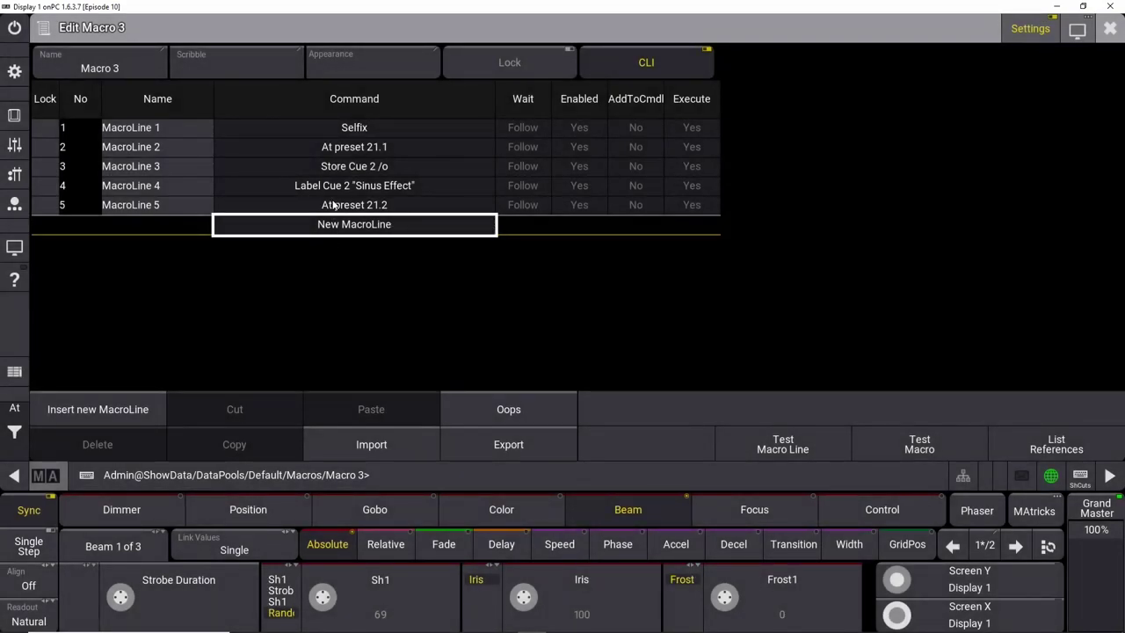
Add a sixth macro line with the command Store Cue 3 /o, based on the Store Cue 2 /o line.
left_click(329, 185)
left_click(333, 166)
left_click(334, 166)
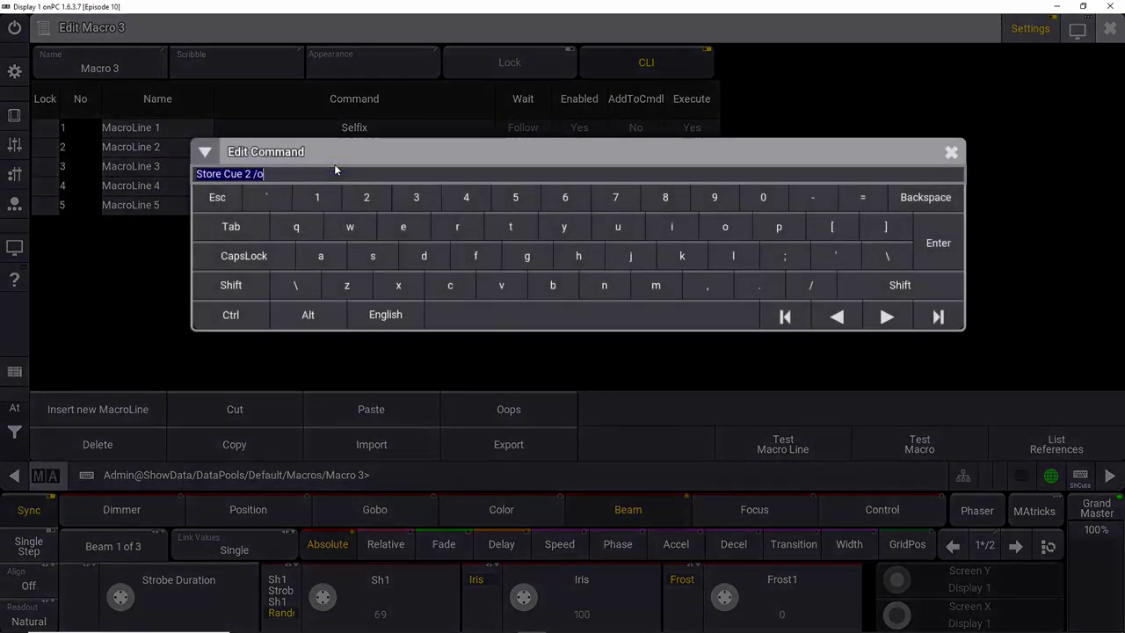
left_click(951, 151)
left_click(335, 226)
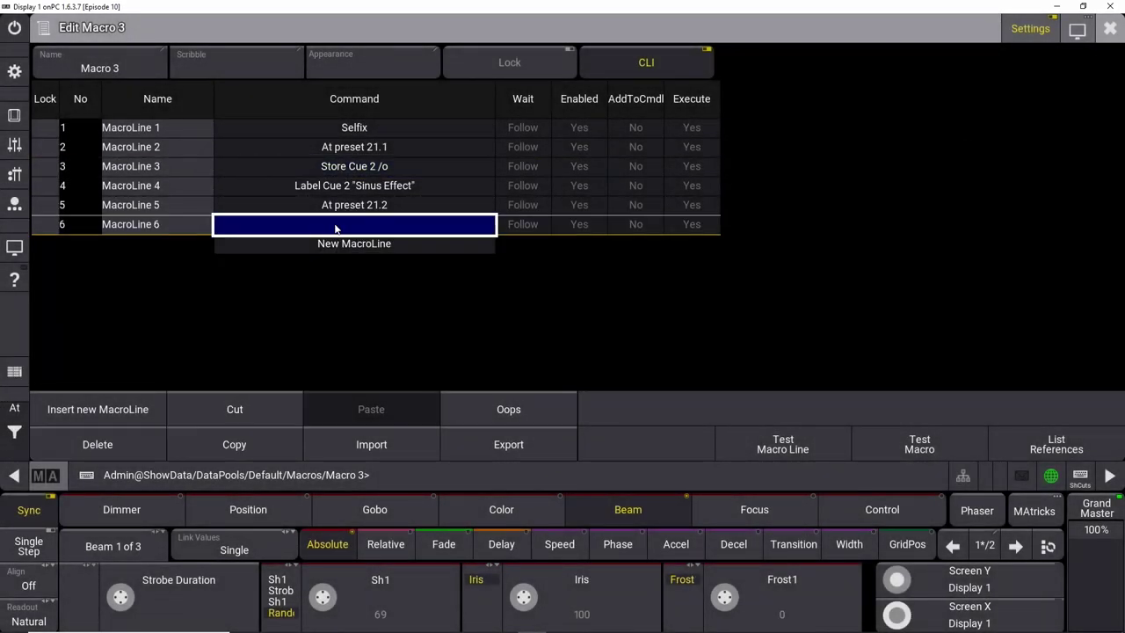
left_click(334, 227)
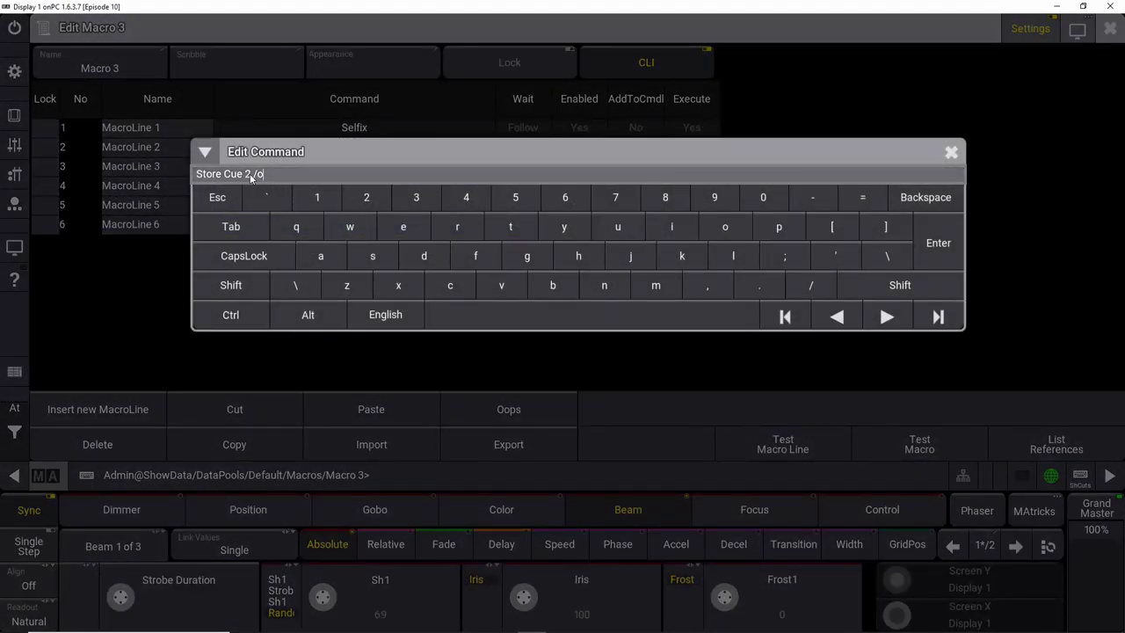
key("Left")
key("Left")
key("Left")
key("BackSpace")
type("3")
key("Return")
Add a seventh macro line with the command Label Cue 2 "Snap On Effect", copied from the Sinus Effect label line, and run Macro 3.
left_click(351, 188)
left_click(345, 184)
key("ctrl+c")
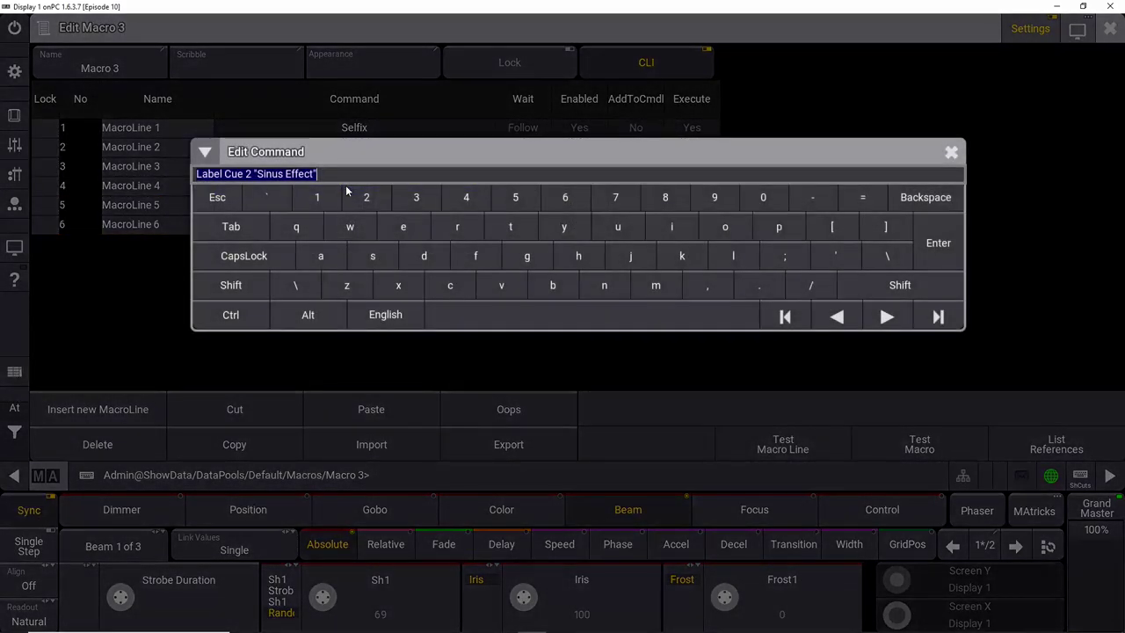
left_click(951, 151)
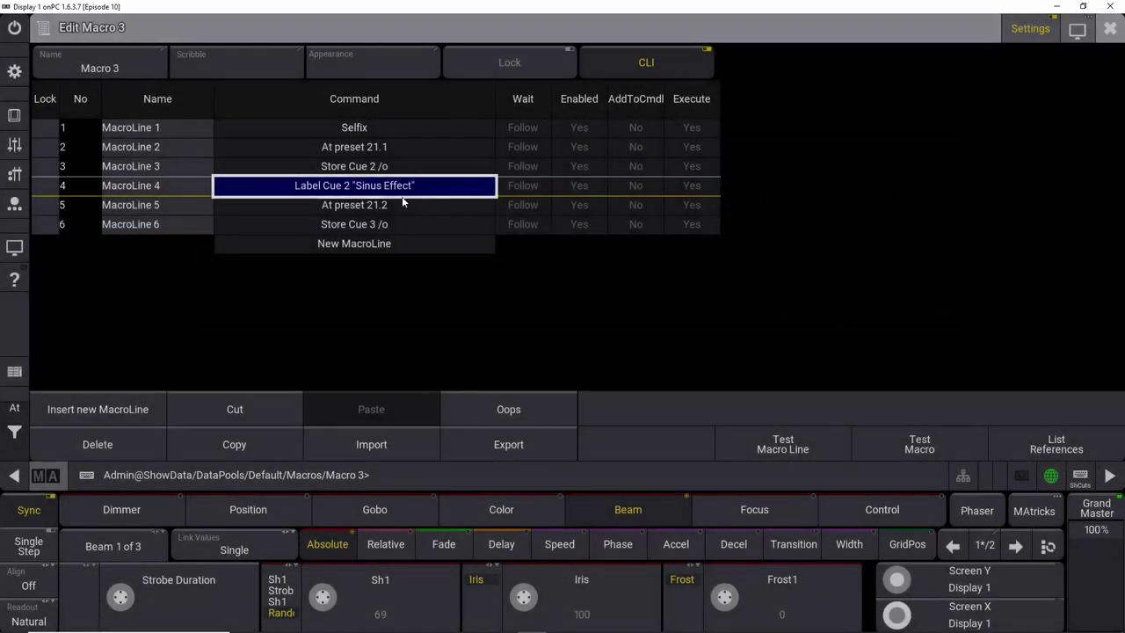
left_click(334, 246)
left_click(334, 249)
key("ctrl+v")
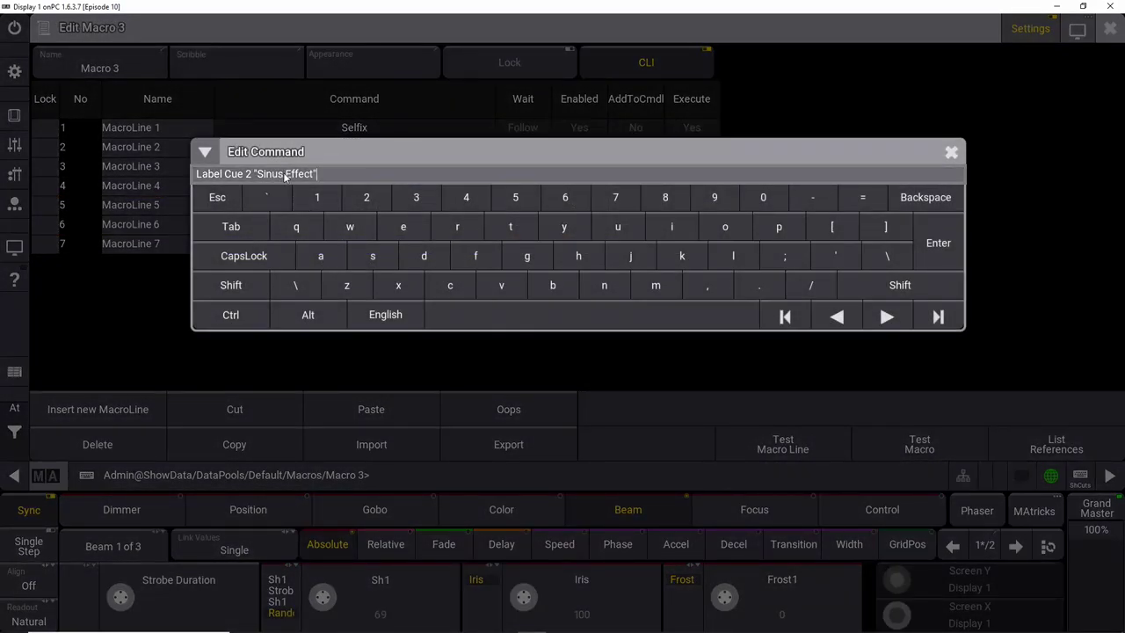
key("BackSpace")
key("BackSpace")
key("BackSpace")
key("BackSpace")
key("BackSpace")
key("BackSpace")
type("Snap On")
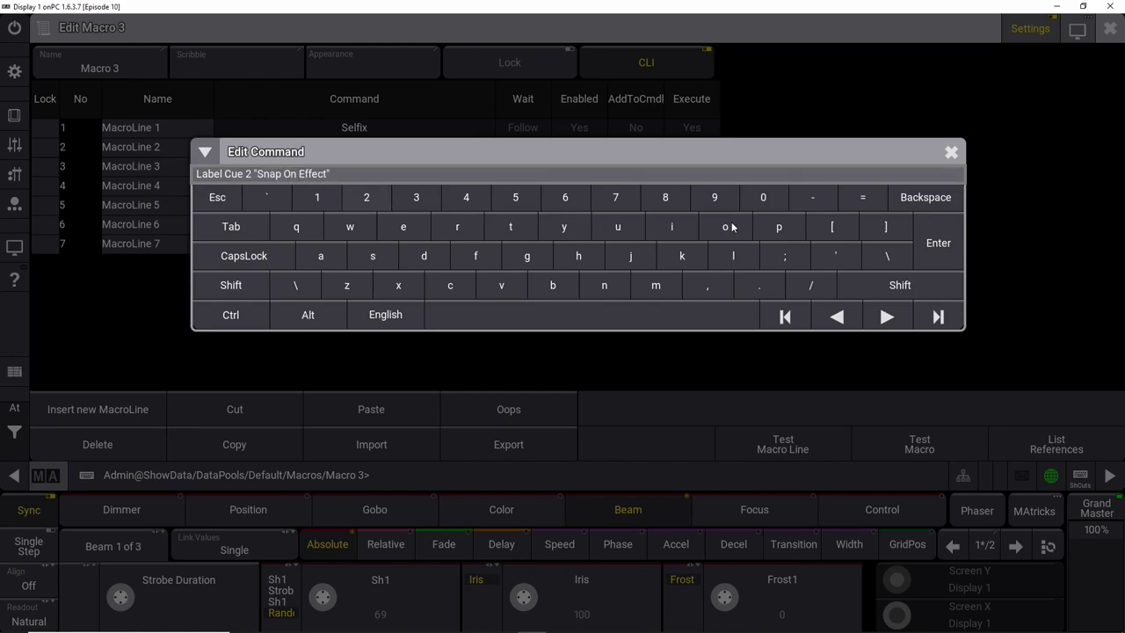
left_click(927, 242)
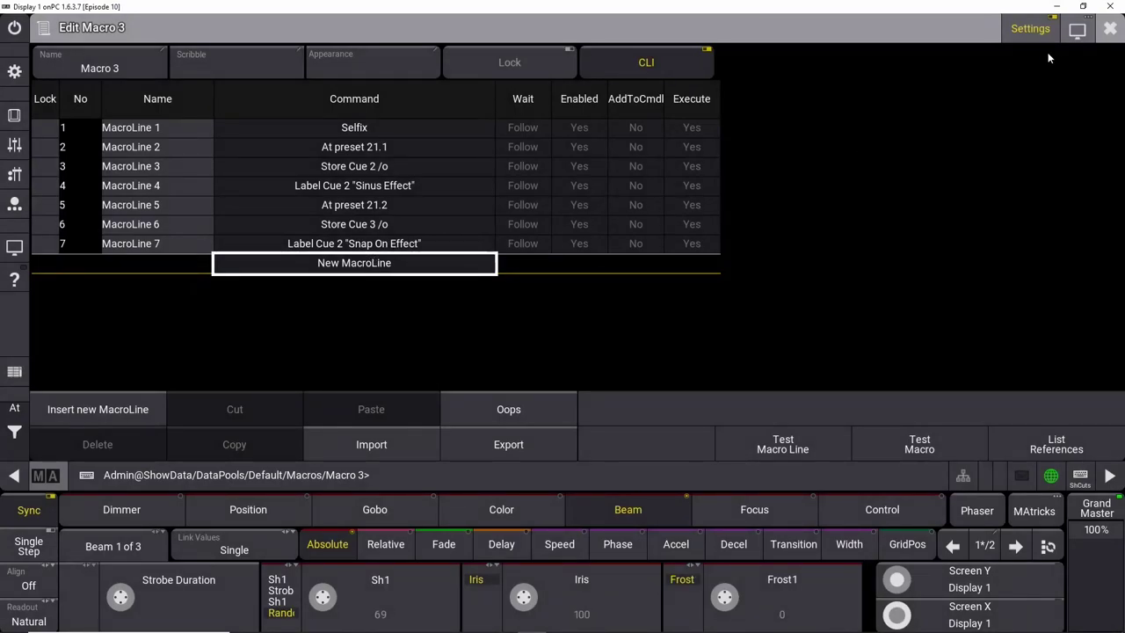
left_click(1116, 32)
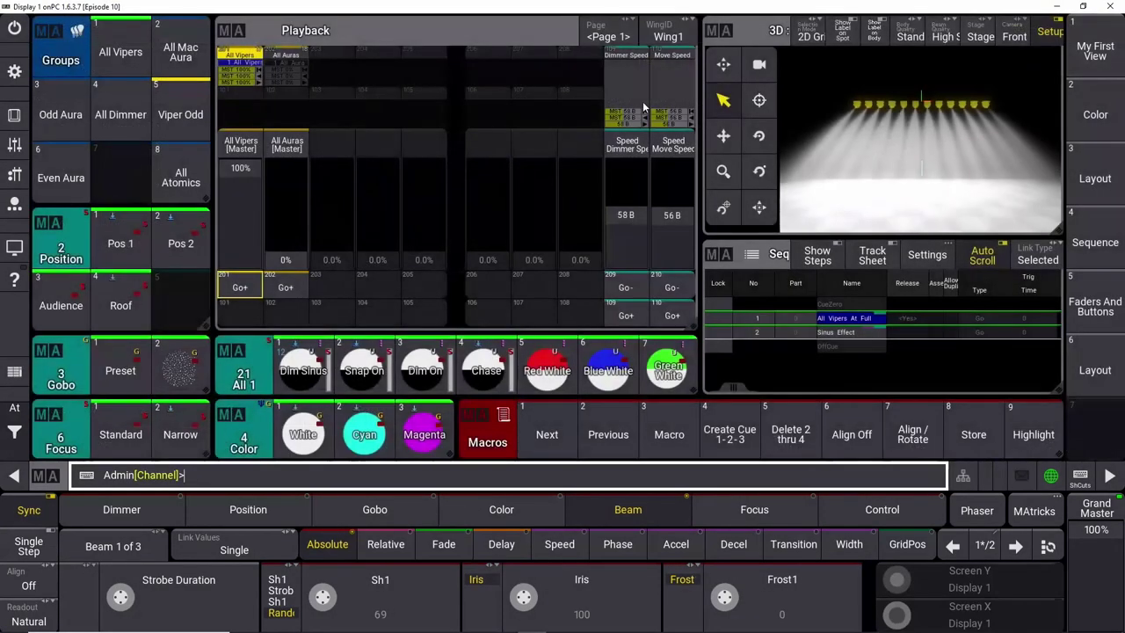
left_click(670, 444)
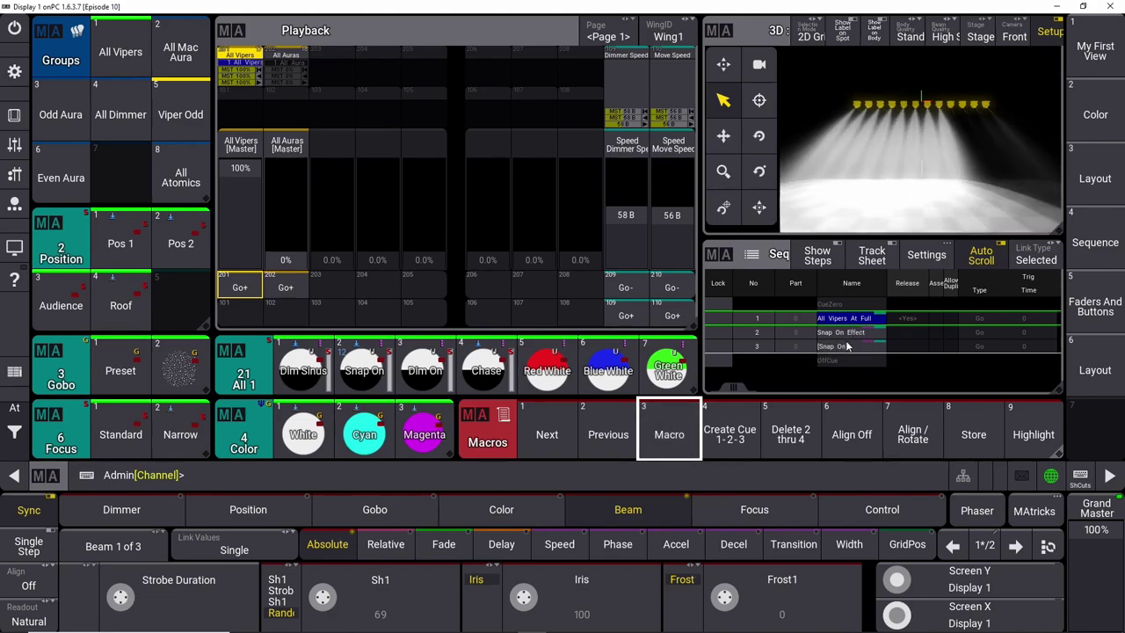
Change the seventh line of Macro 3 to Label Cue 3 "Snap On Effect", close the macro editor and run the macro again.
right_click(672, 426)
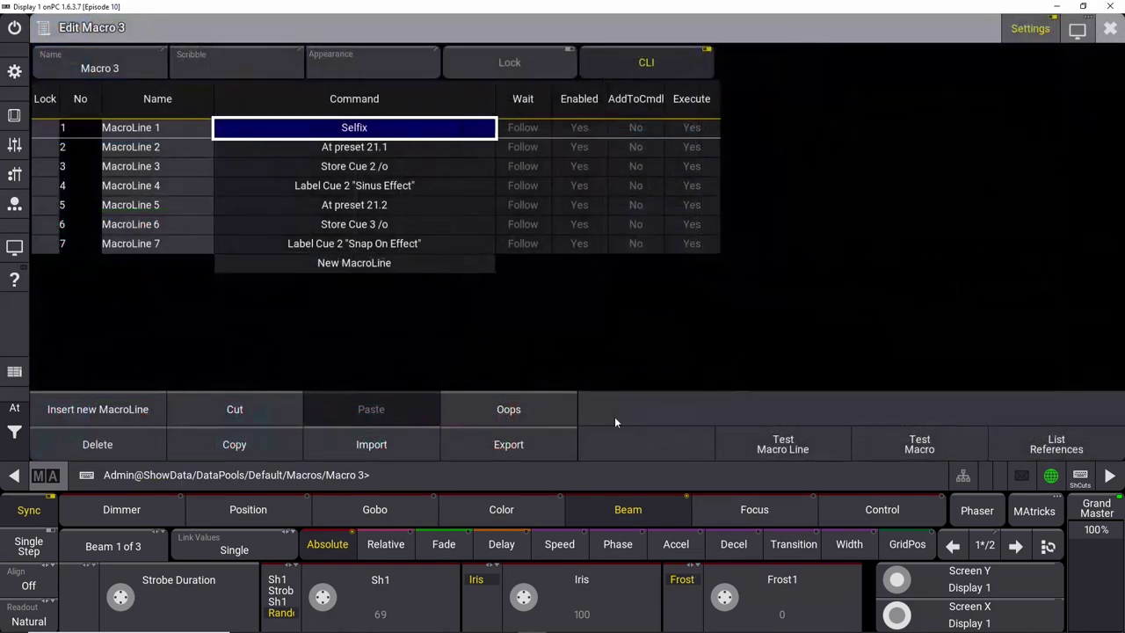
left_click(334, 243)
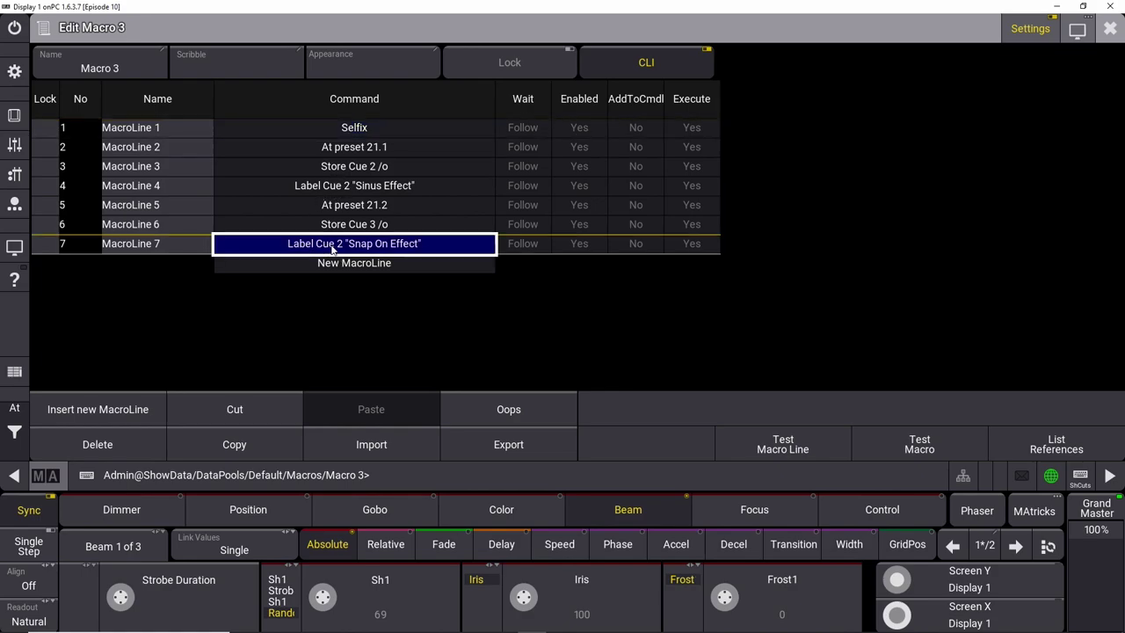
left_click(334, 244)
left_click(250, 174)
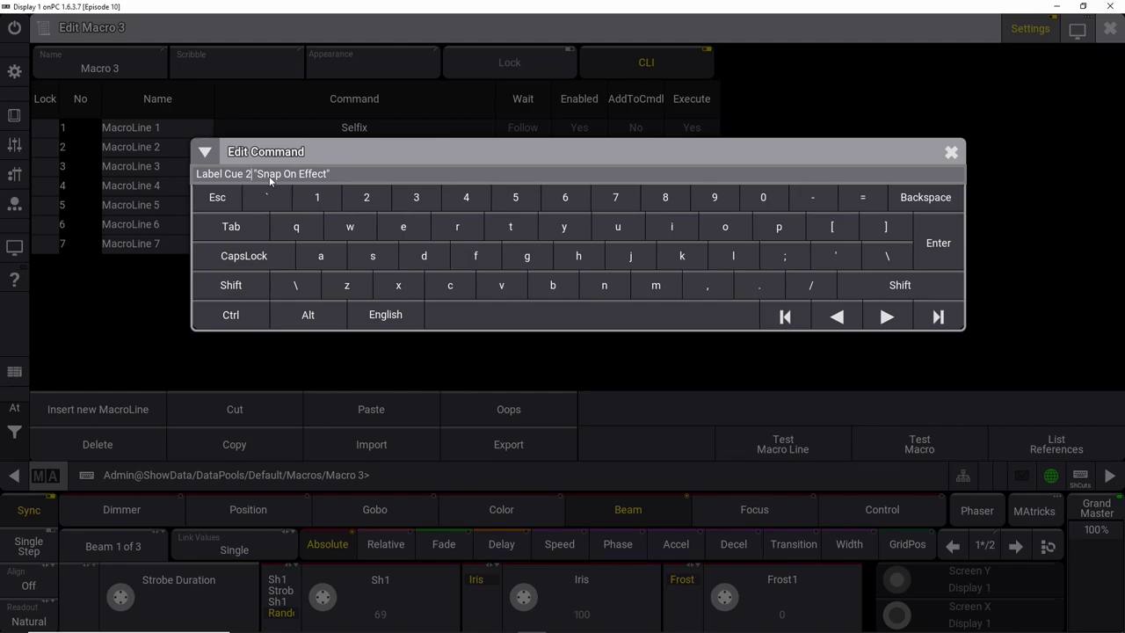
key("BackSpace")
type("3")
key("Return")
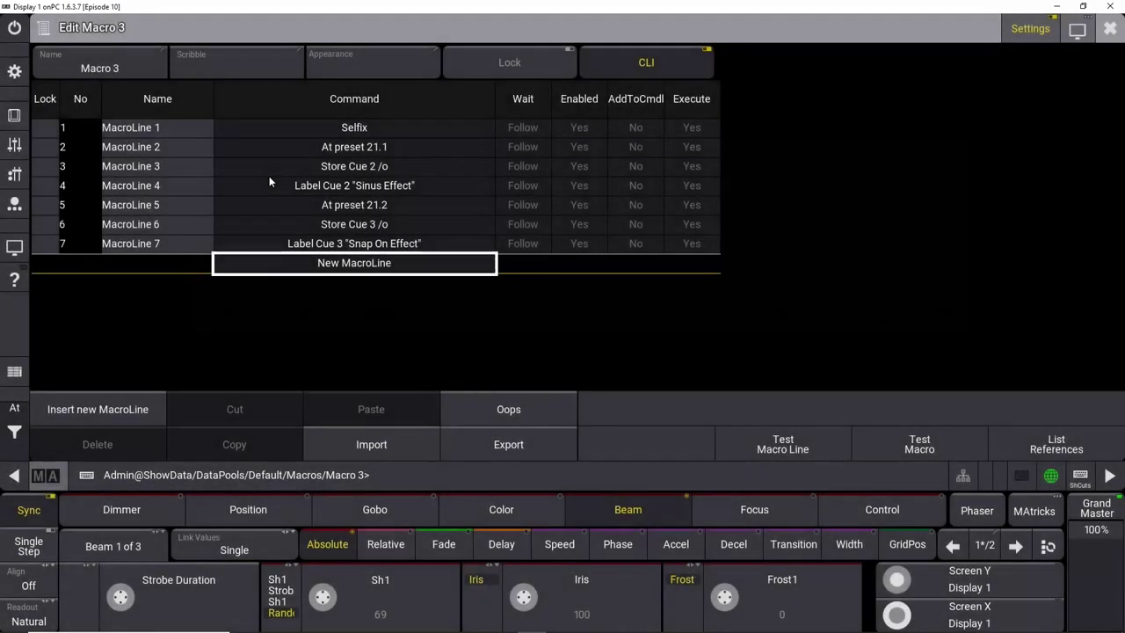
left_click(1110, 27)
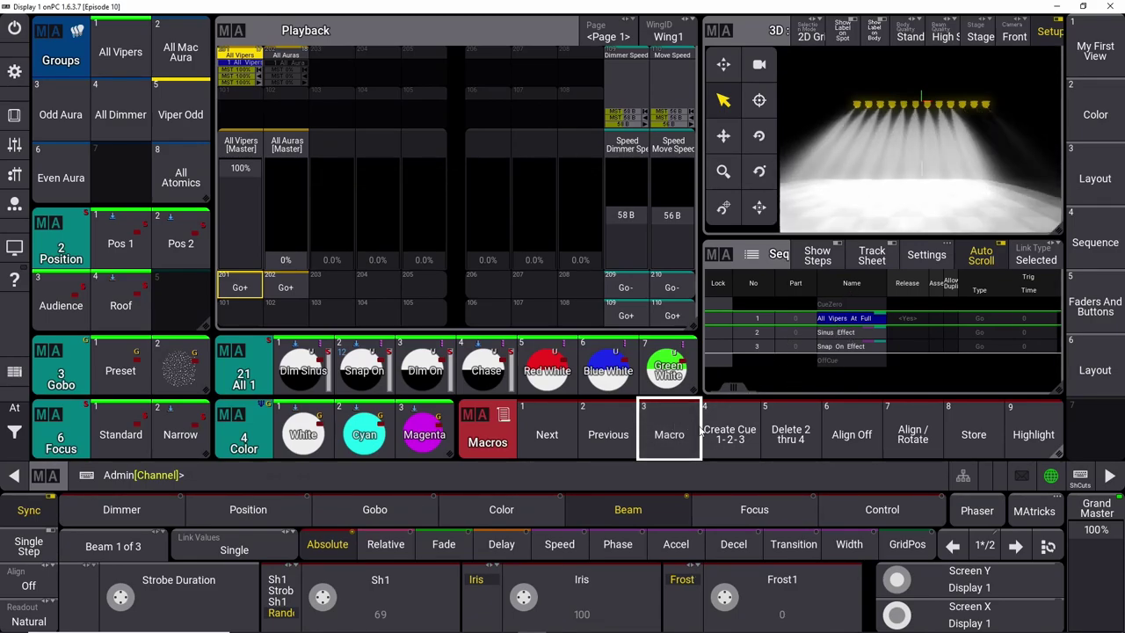
Reopen Macro 3 for editing and add an eighth macro line with the command At preset 21.4.
right_click(670, 434)
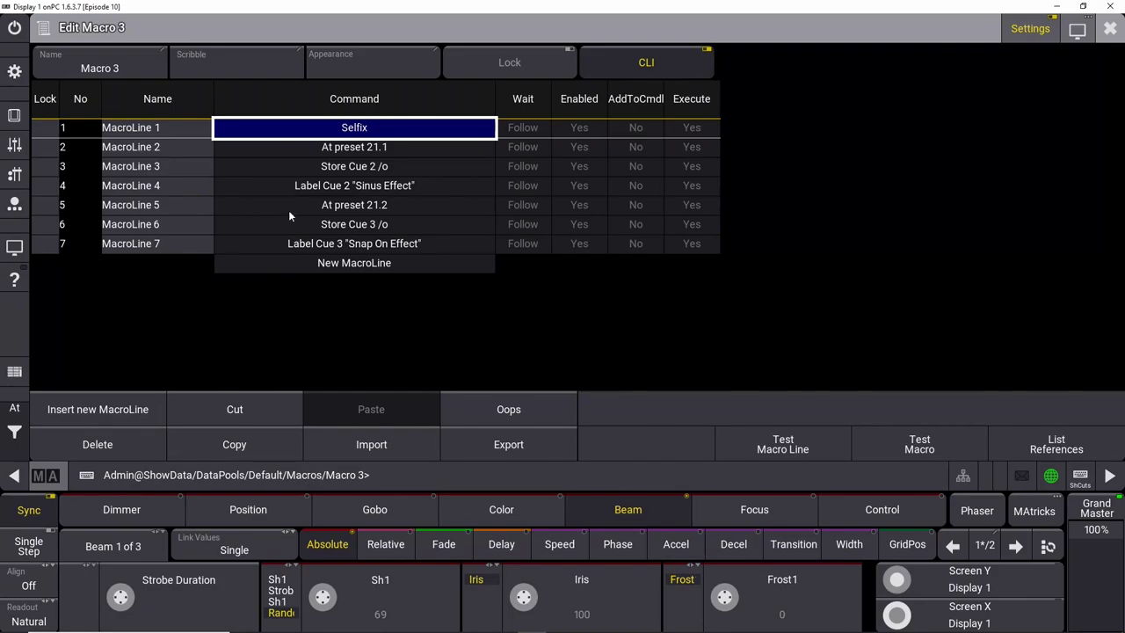
left_click(337, 205)
left_click(335, 203)
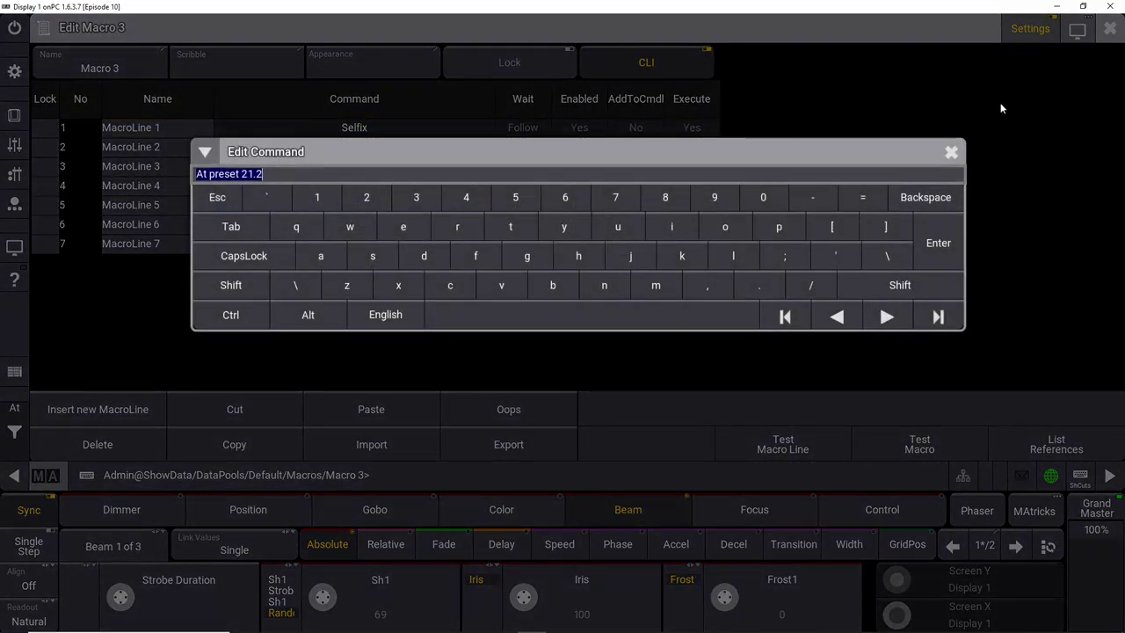
left_click(951, 152)
left_click(368, 264)
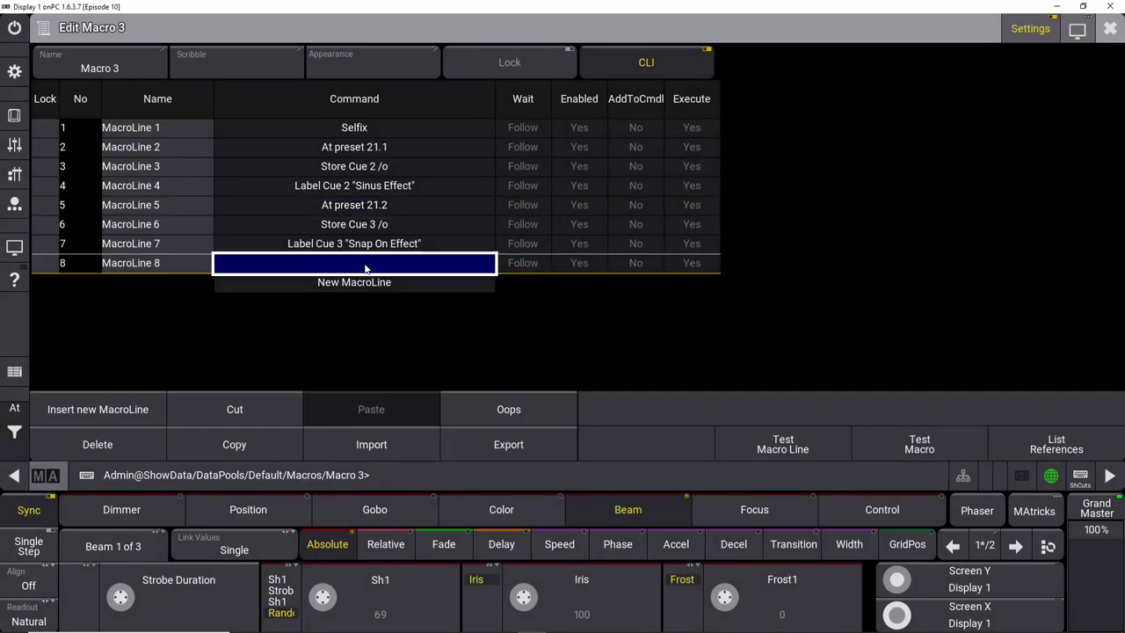
left_click(359, 265)
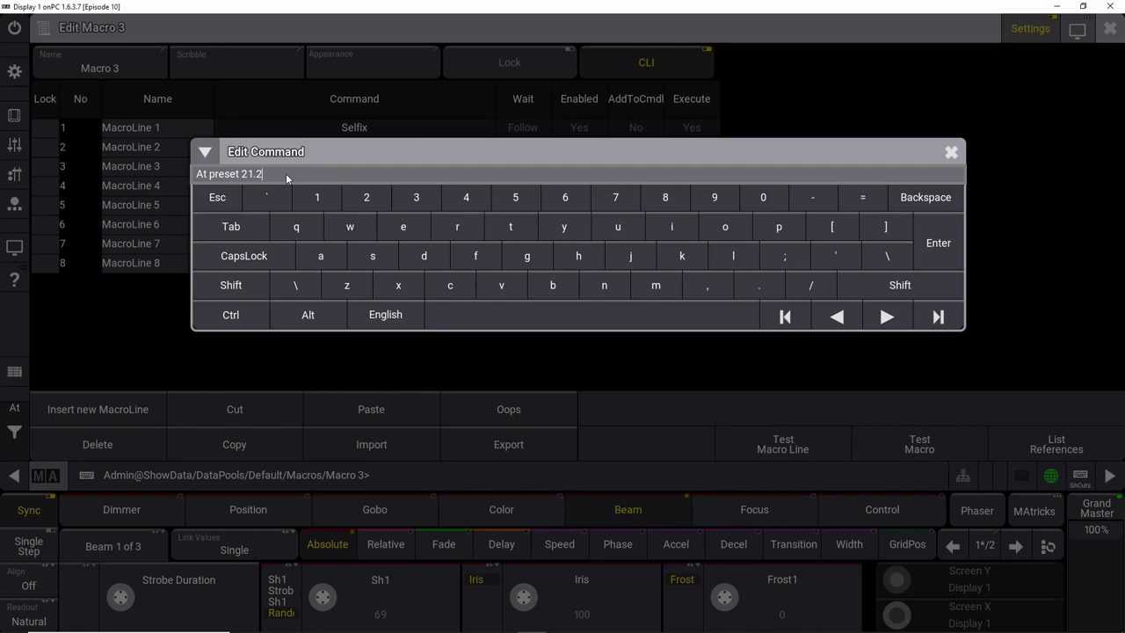
type("4")
key("Return")
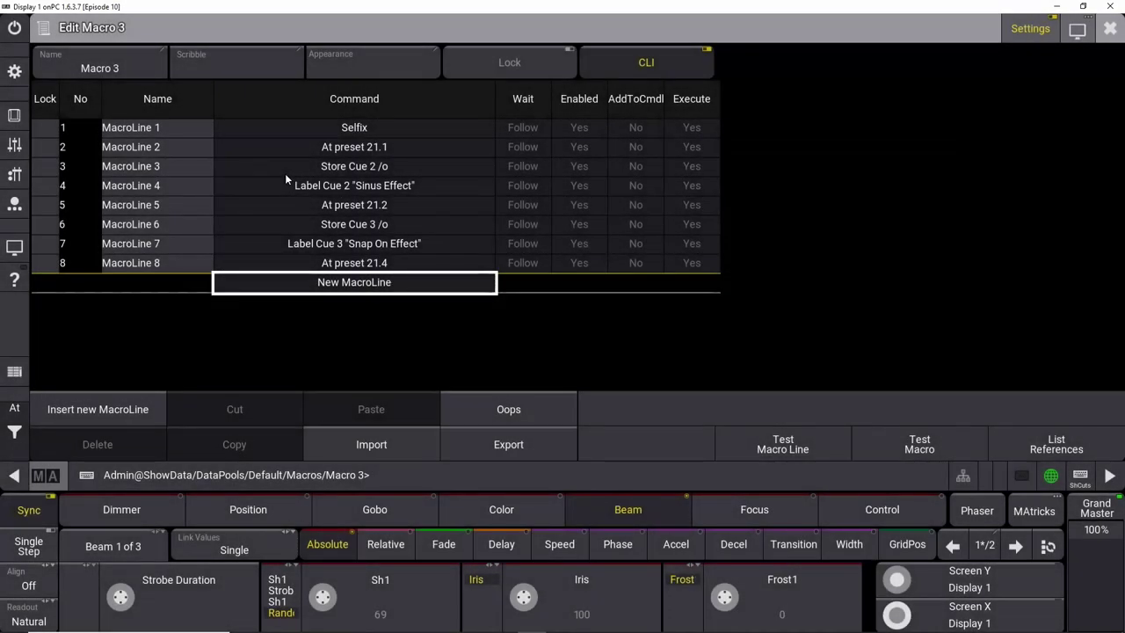
Add a ninth macro line with the command Store Cue 4 /o, based on the Store Cue 3 /o line.
left_click(329, 227)
left_click(330, 227)
key("ctrl+c")
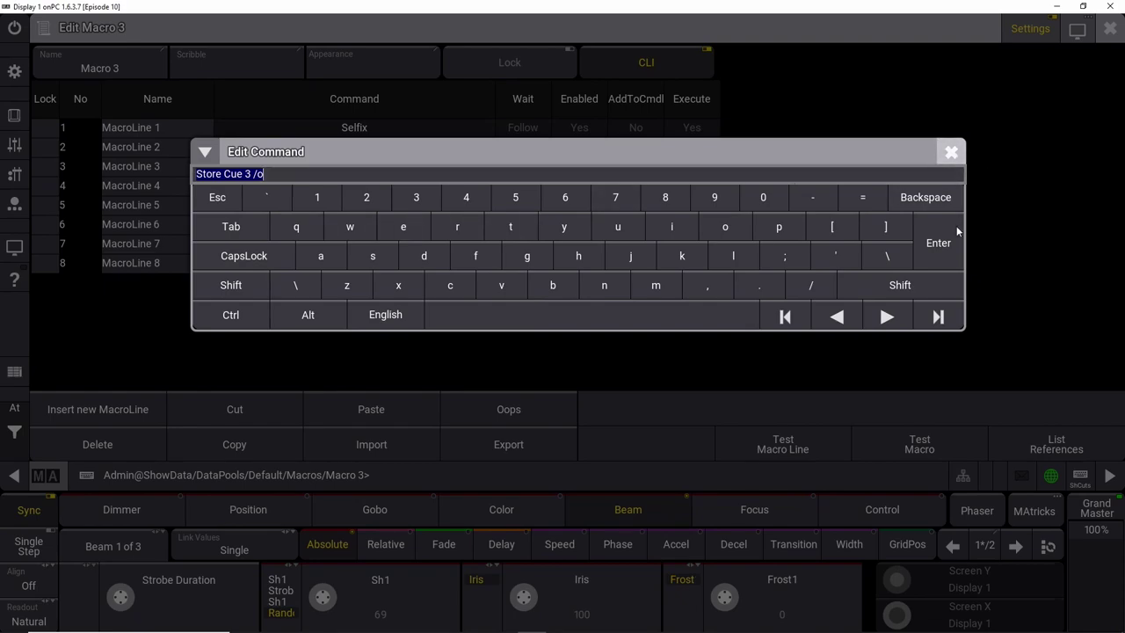
left_click(935, 239)
left_click(315, 285)
left_click(315, 286)
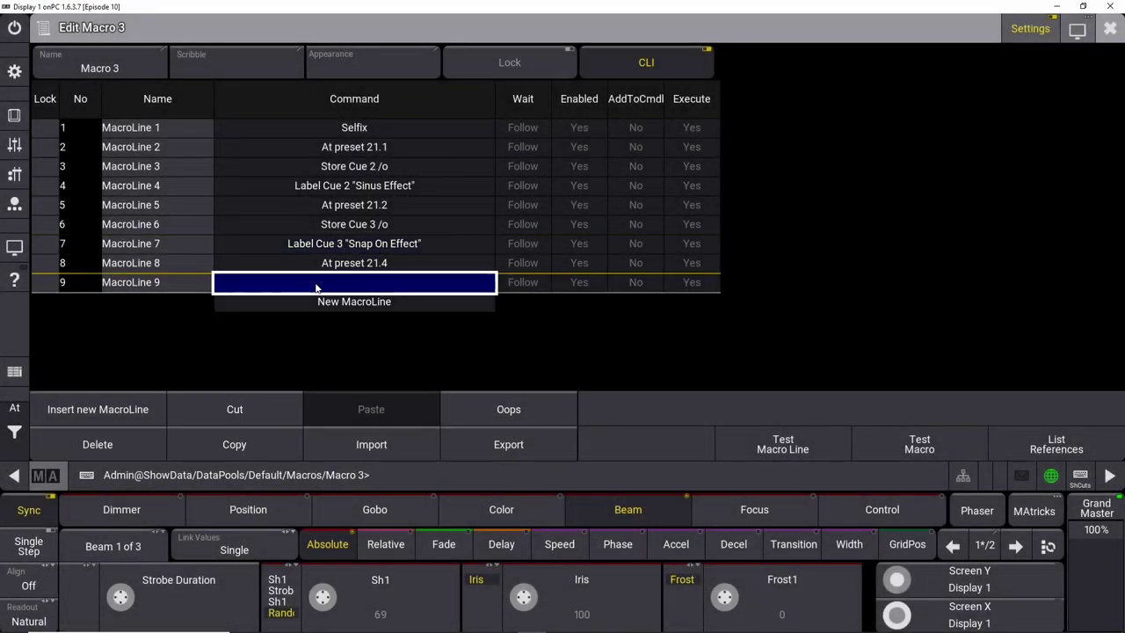
left_click(322, 284)
key("ctrl+v")
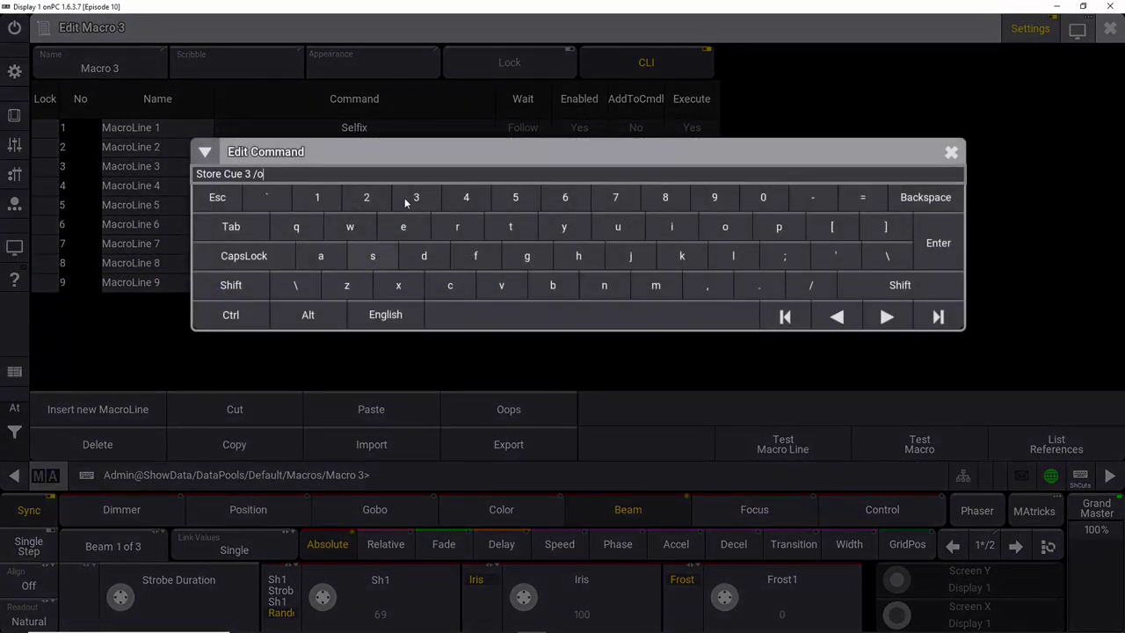
left_click(253, 176)
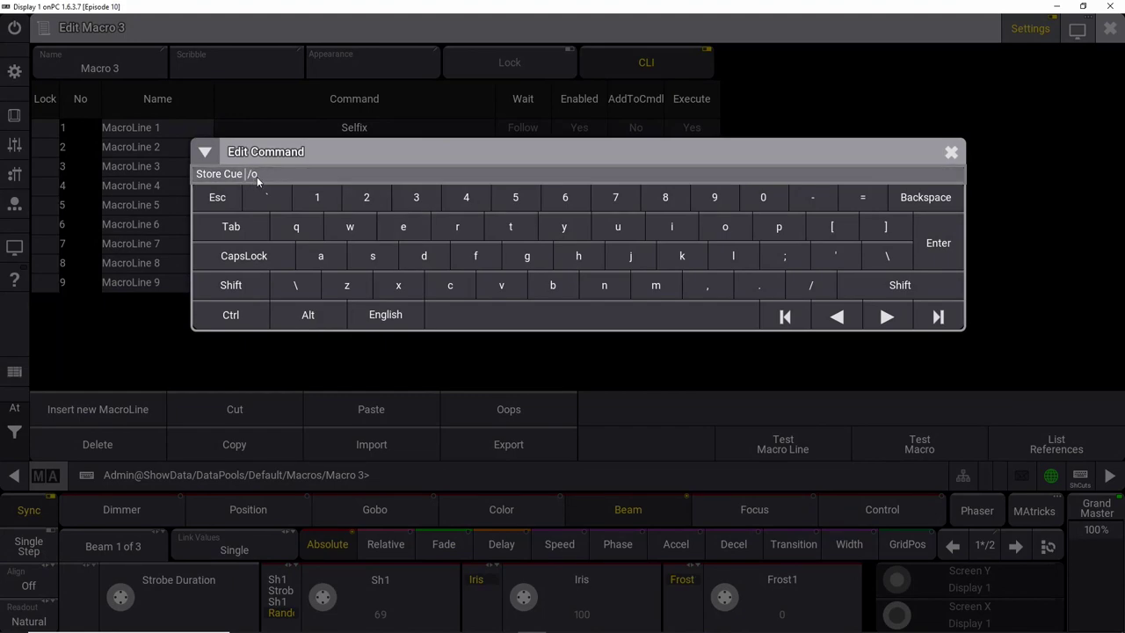
type("4")
key("Return")
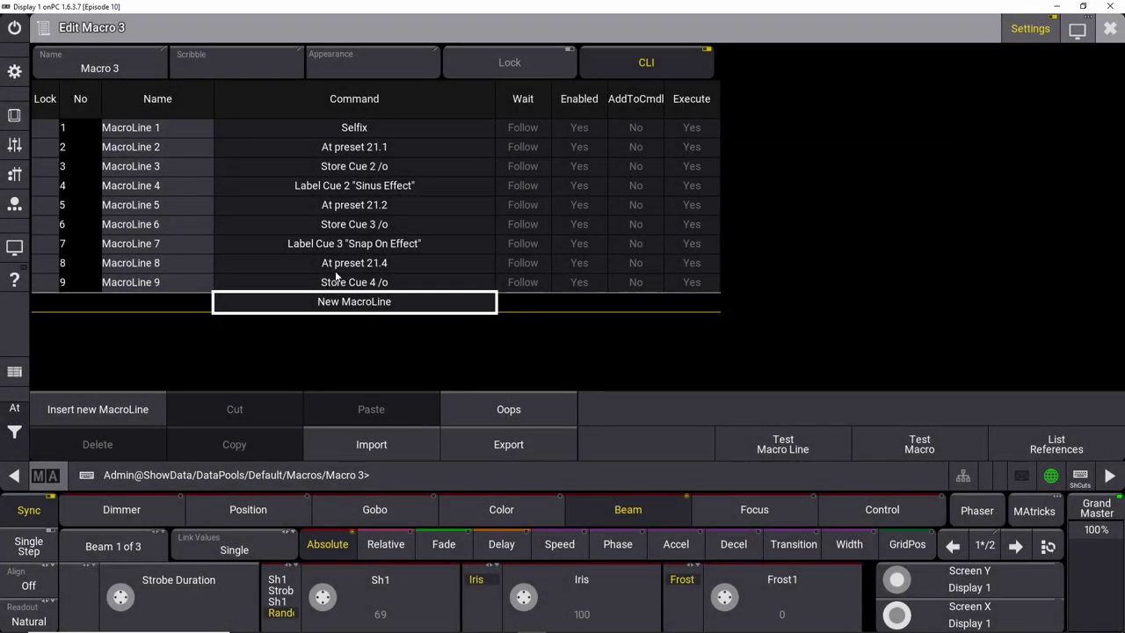
Add a tenth macro line containing a copy of the Label Cue 3 "Snap On Effect" command.
double_click(335, 249)
key("ctrl+c")
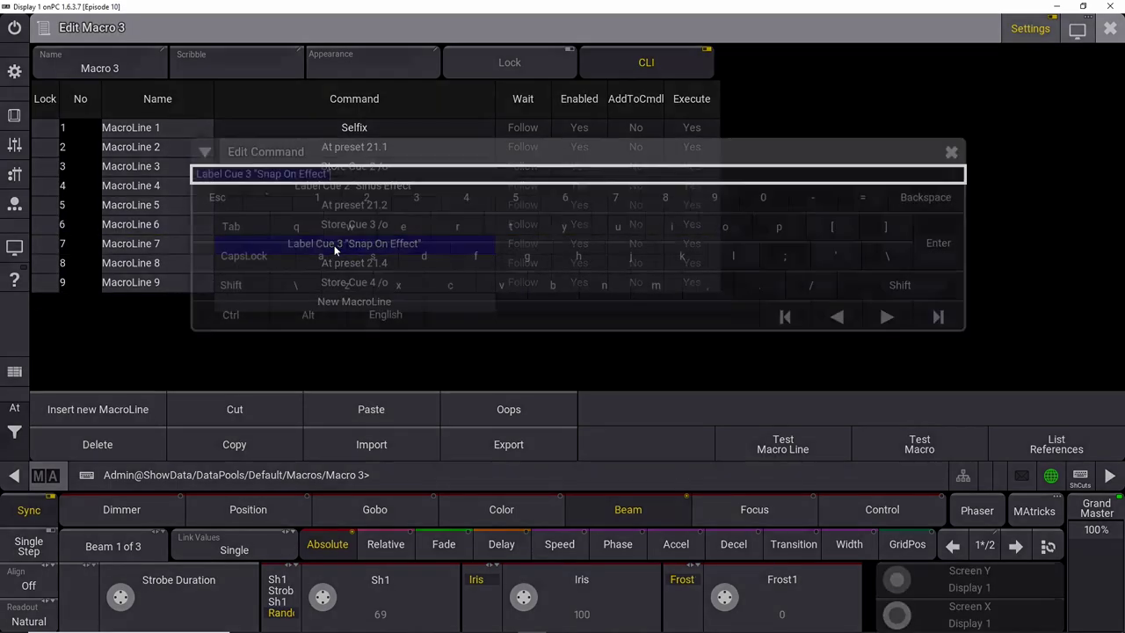
left_click(951, 153)
left_click(328, 301)
left_click(329, 301)
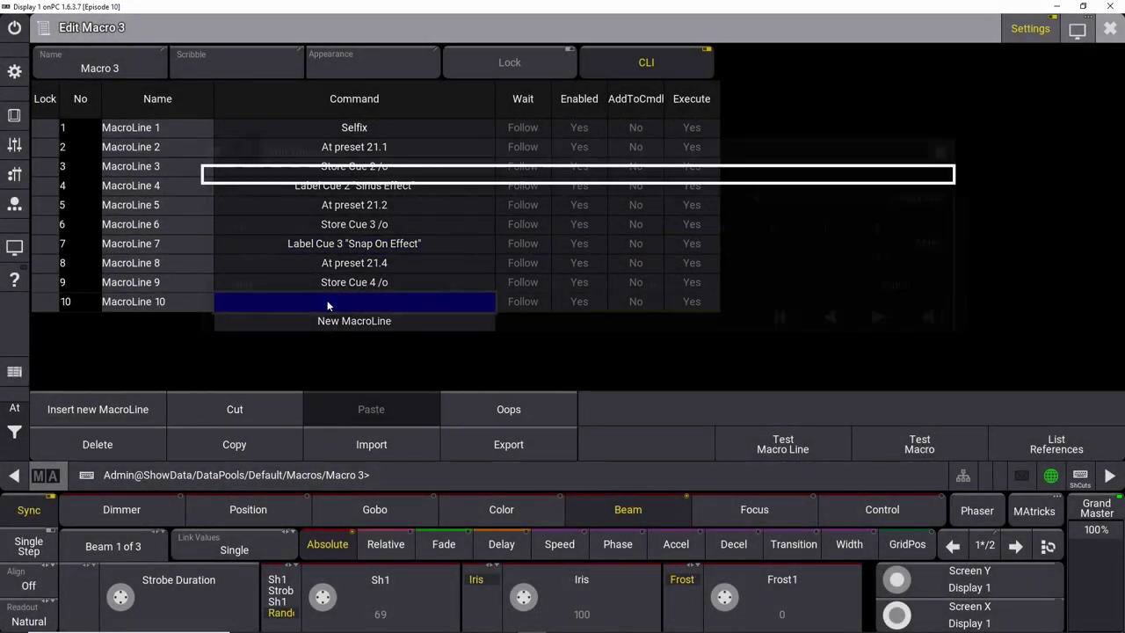
double_click(327, 305)
key("ctrl+v")
Change the copied command in the tenth macro line to Label Cue 4 "Wing Effect".
left_click(250, 174)
key("BackSpace")
type("4")
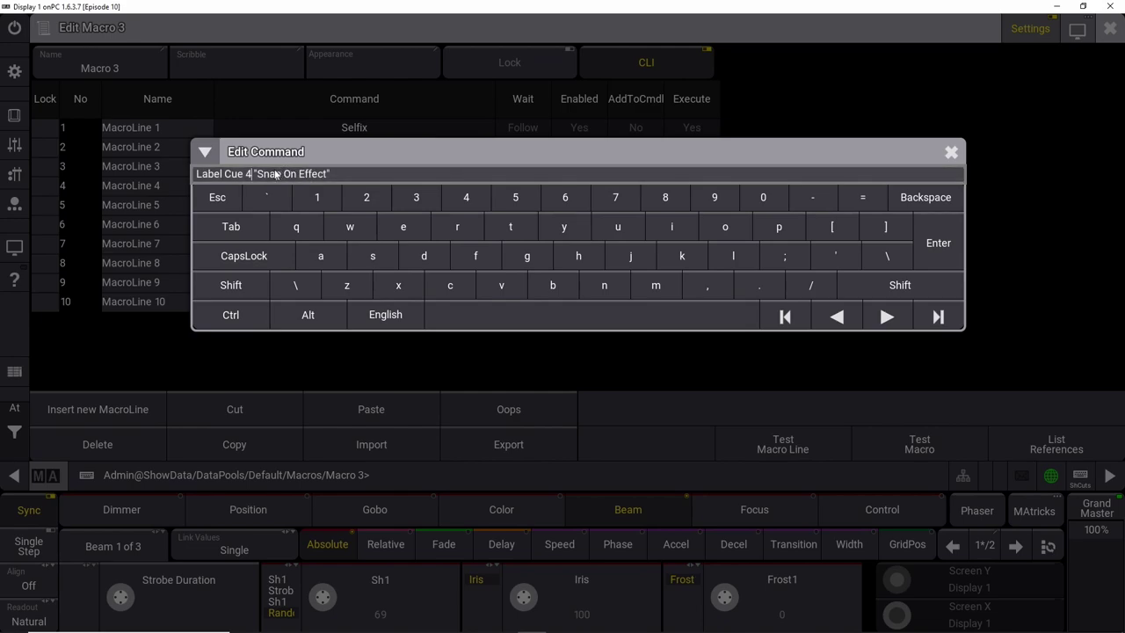
left_click(300, 174)
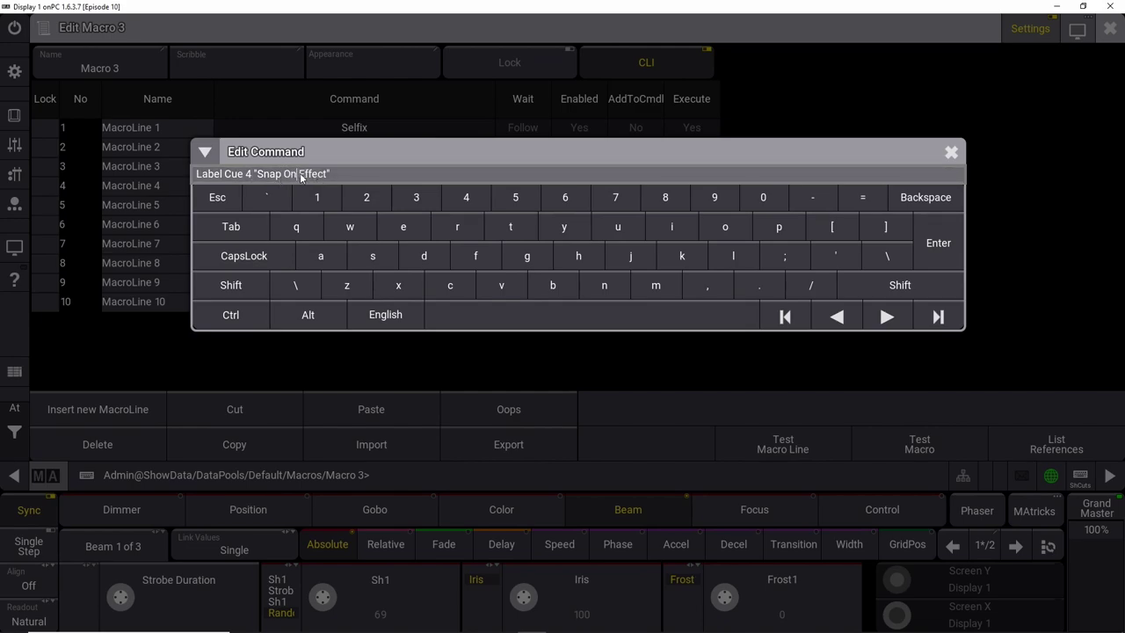
key("BackSpace")
key("BackSpace")
key("BackSpace")
key("BackSpace")
key("BackSpace")
key("BackSpace")
key("BackSpace")
type("Wing")
key("Return")
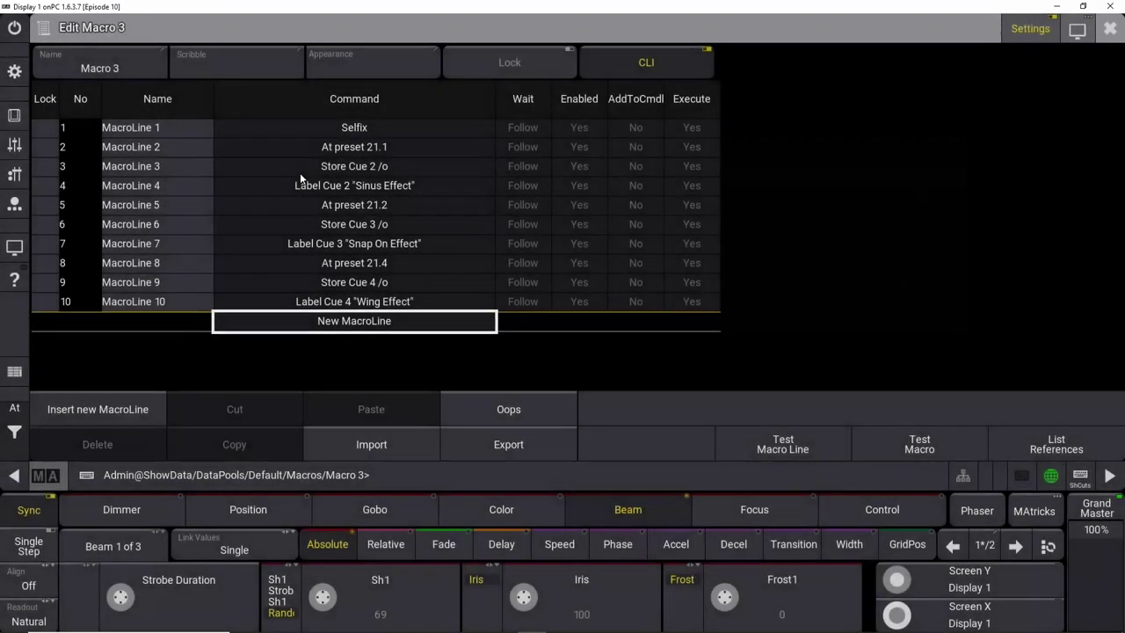
Close the macro editor, clear the programmer and run Macro 3.
left_click(1109, 29)
left_click(14, 407)
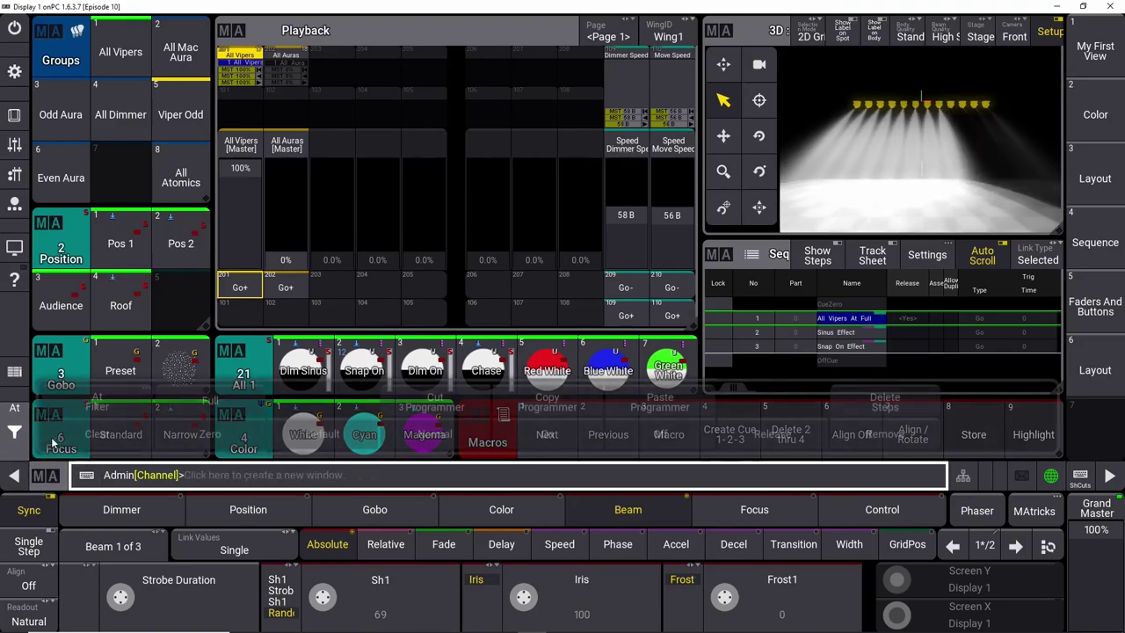
left_click(65, 431)
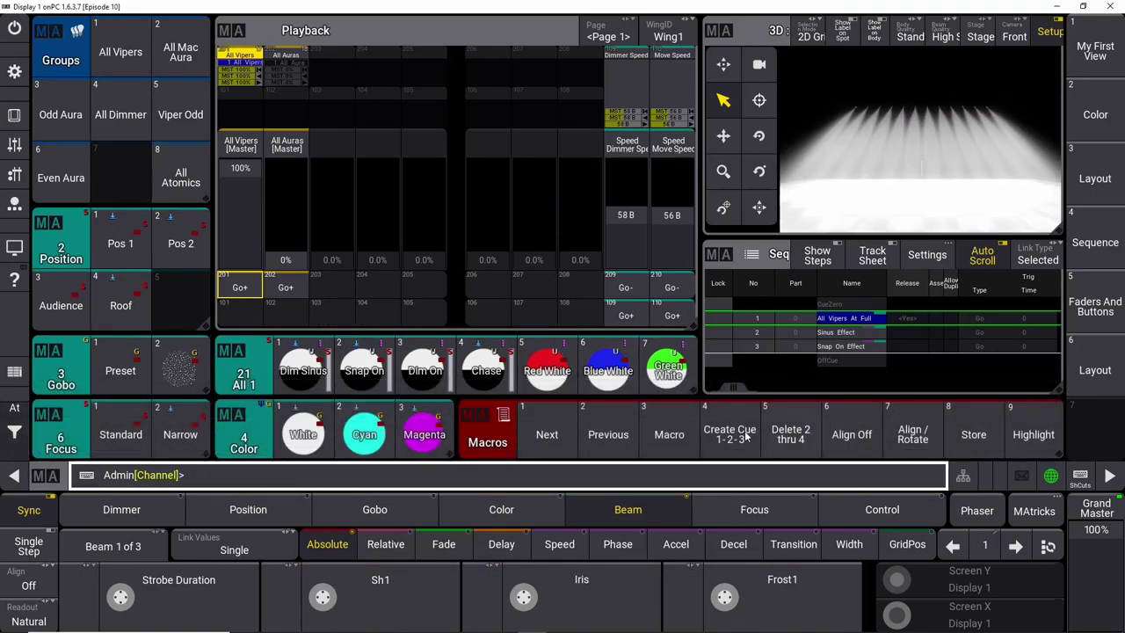
left_click(669, 434)
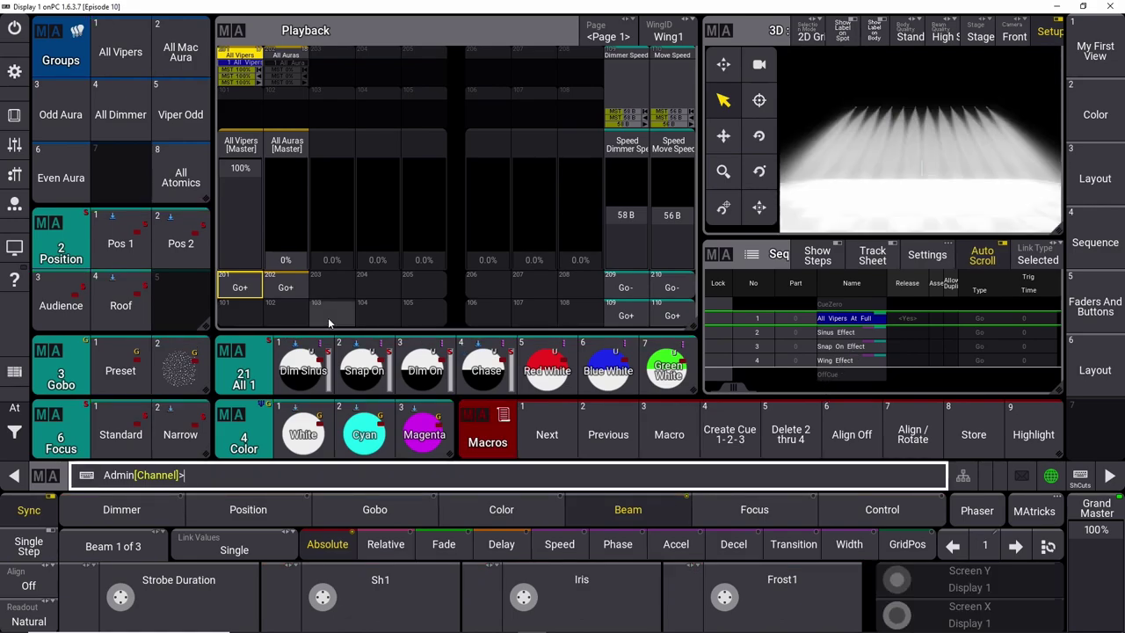
Reopen Macro 3 for editing and insert a new first line with the command Blind, above Selfix.
right_click(672, 437)
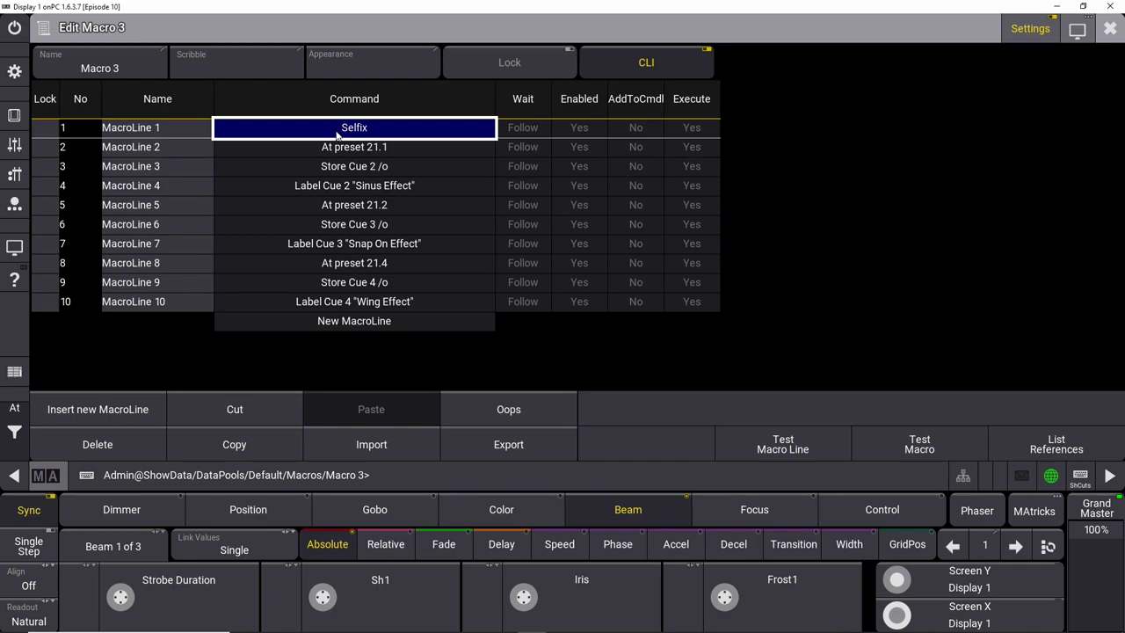
left_click(105, 410)
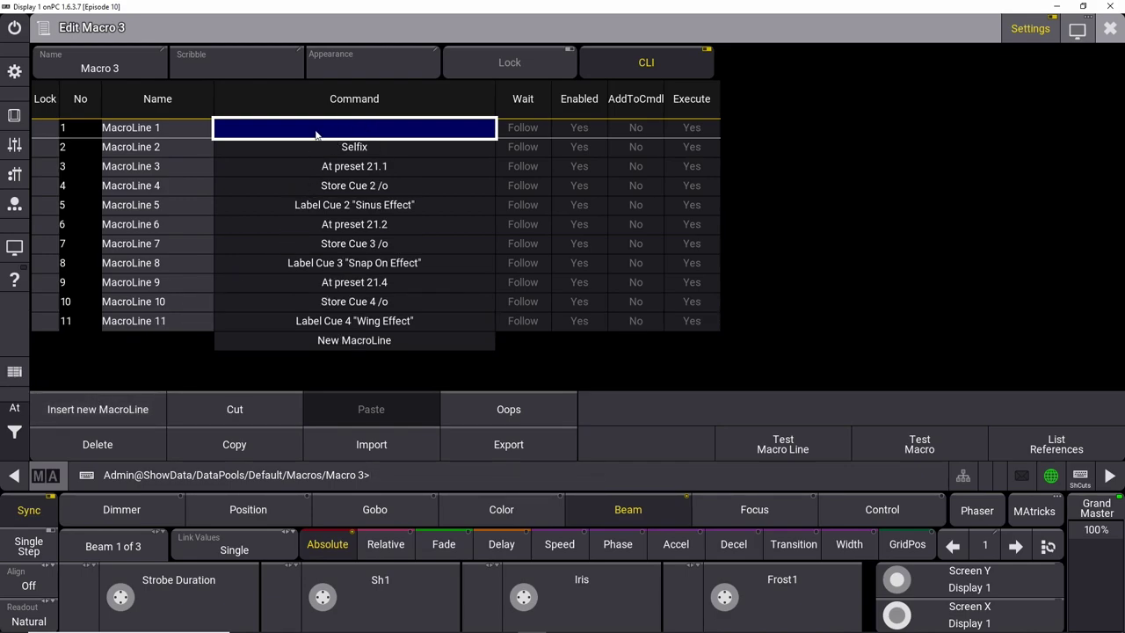
left_click(315, 127)
type("B")
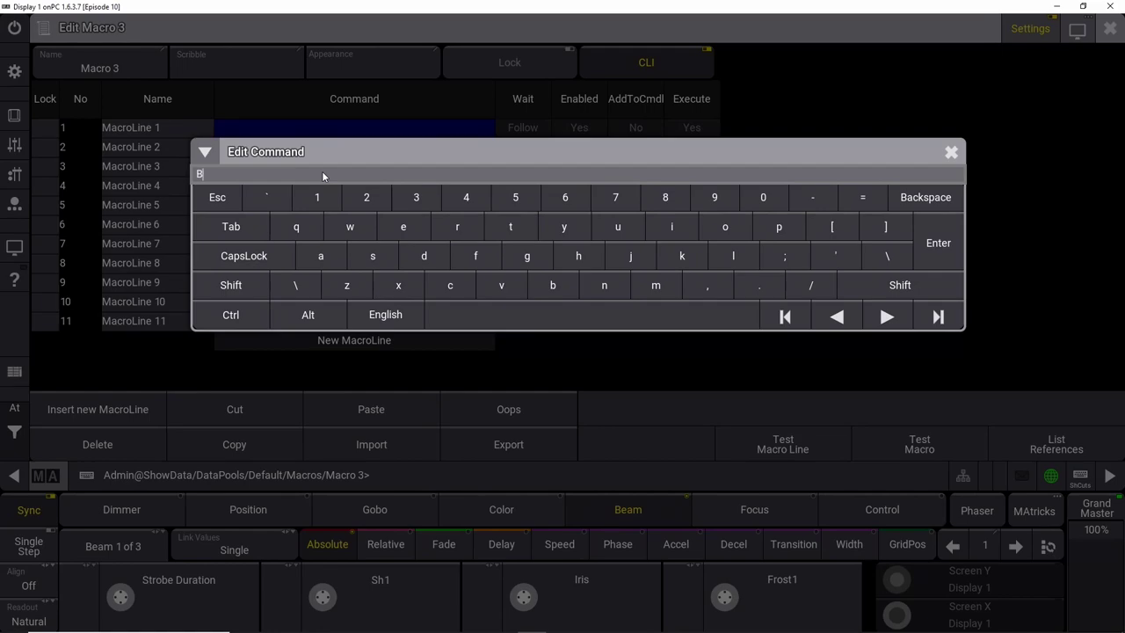
type("lind")
key("Return")
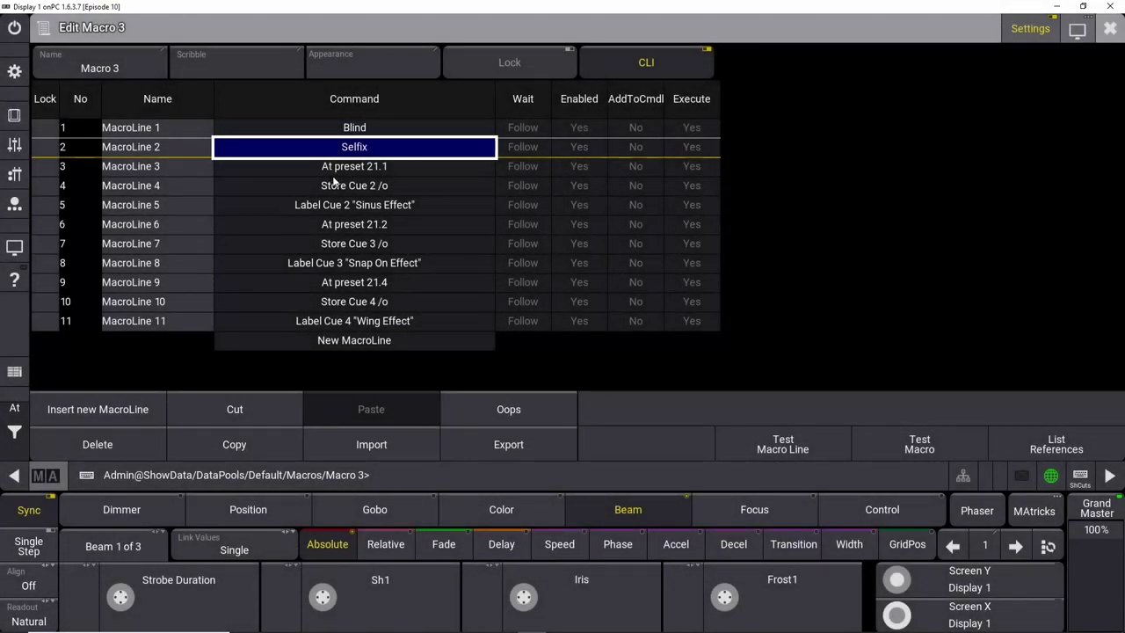
Add a twelfth line with the command Blind at the end of Macro 3 and close the macro editor.
left_click(337, 341)
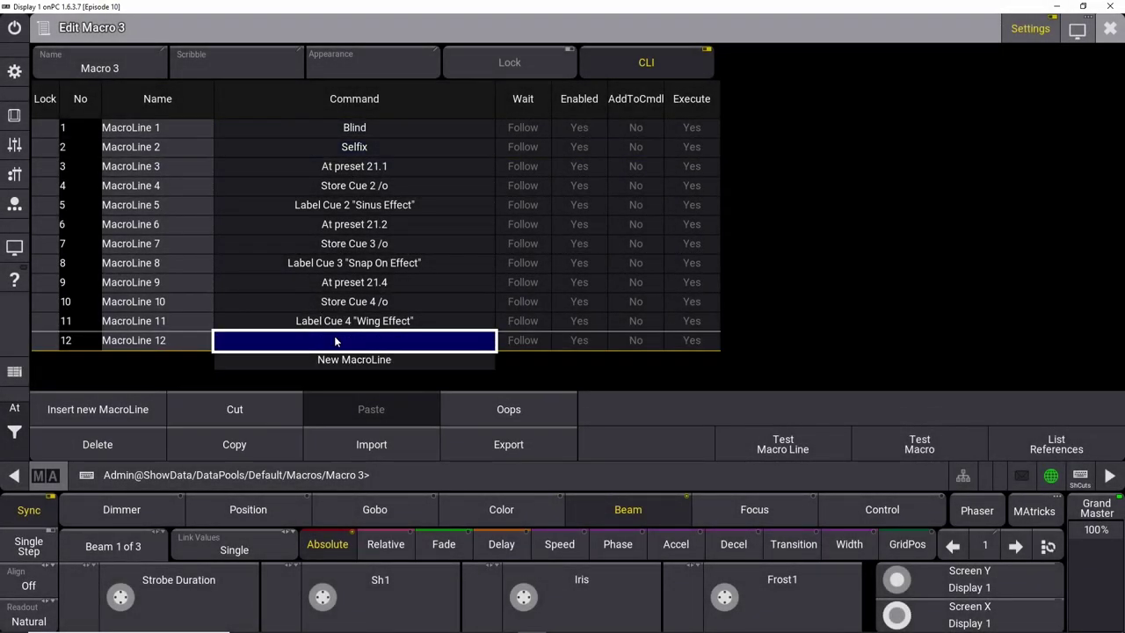
left_click(324, 345)
type("Blind")
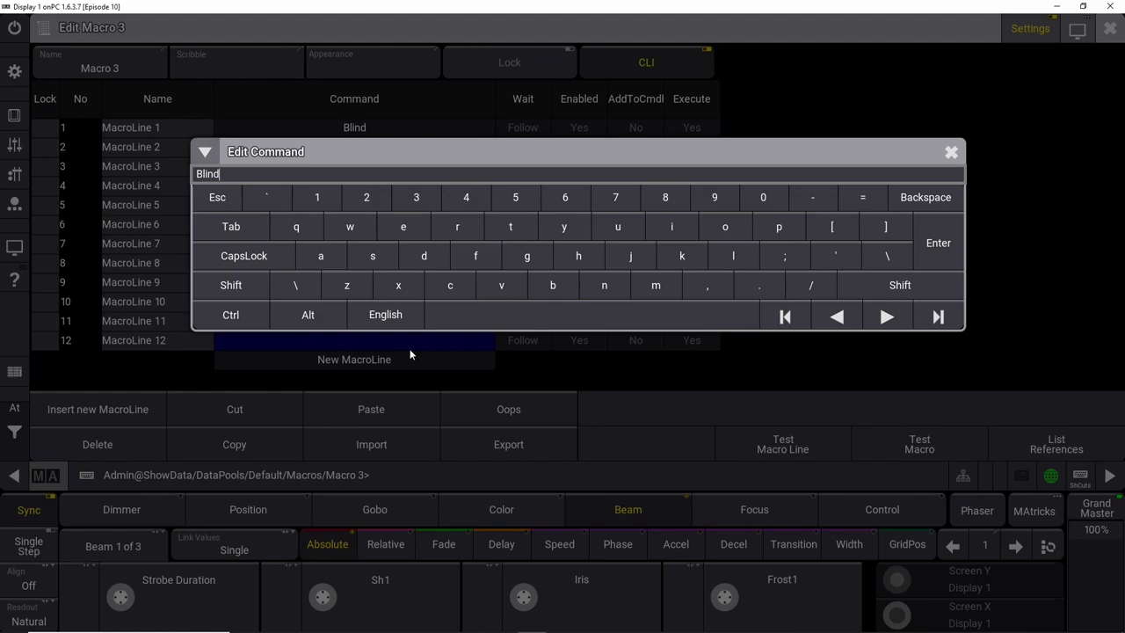
left_click(948, 245)
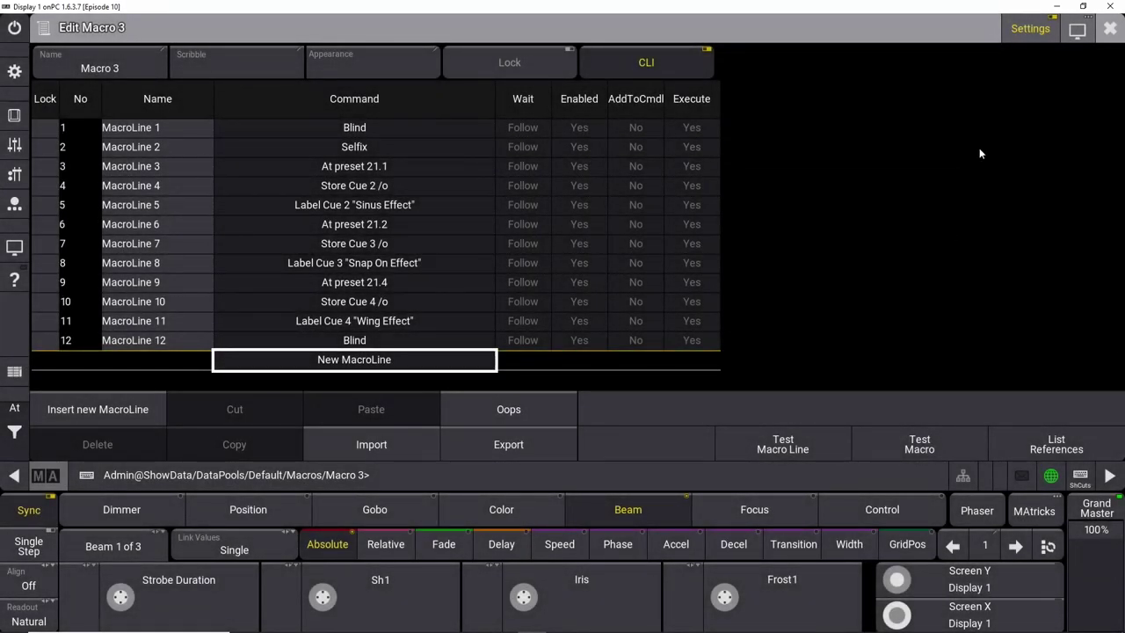
left_click(1110, 28)
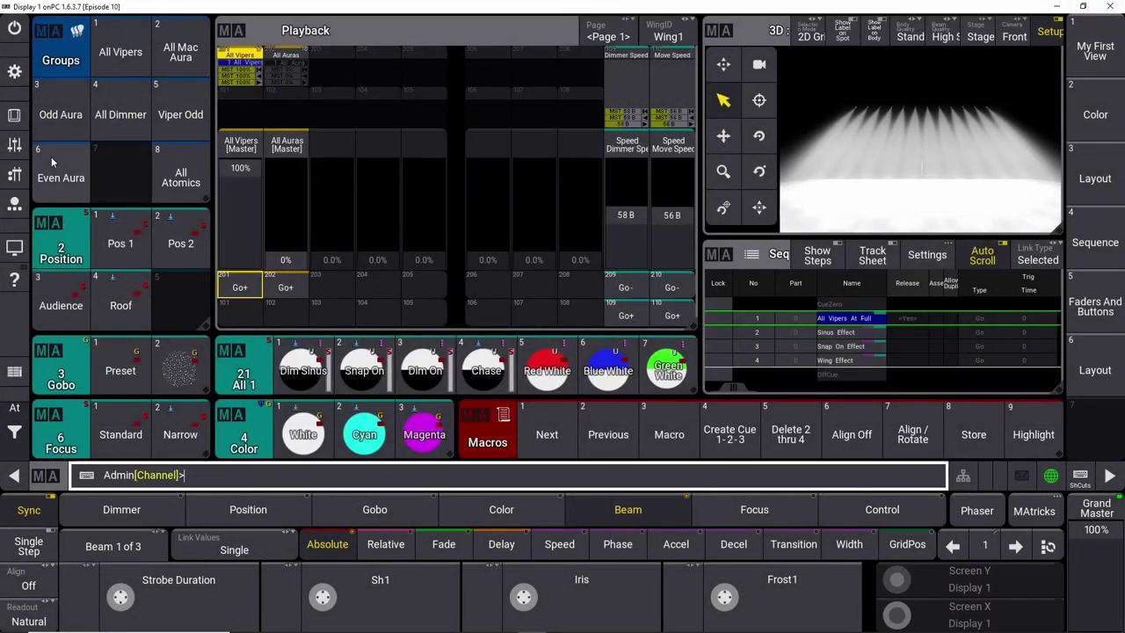
Check the Blind state in the command section before and after running Macro 3.
left_click(15, 116)
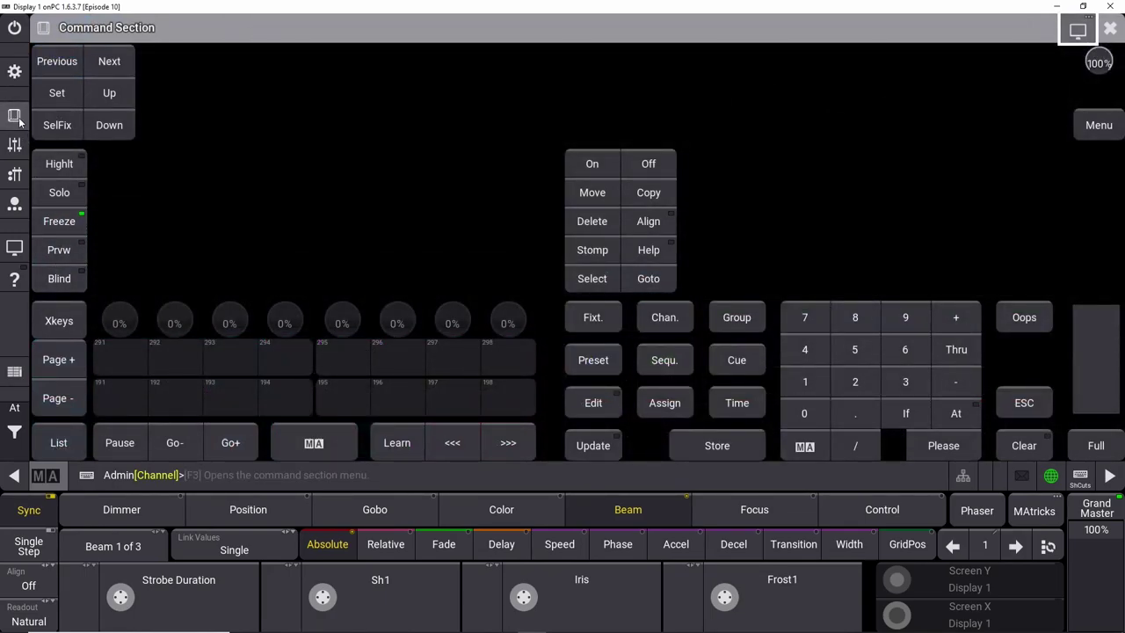
left_click(19, 120)
left_click(668, 434)
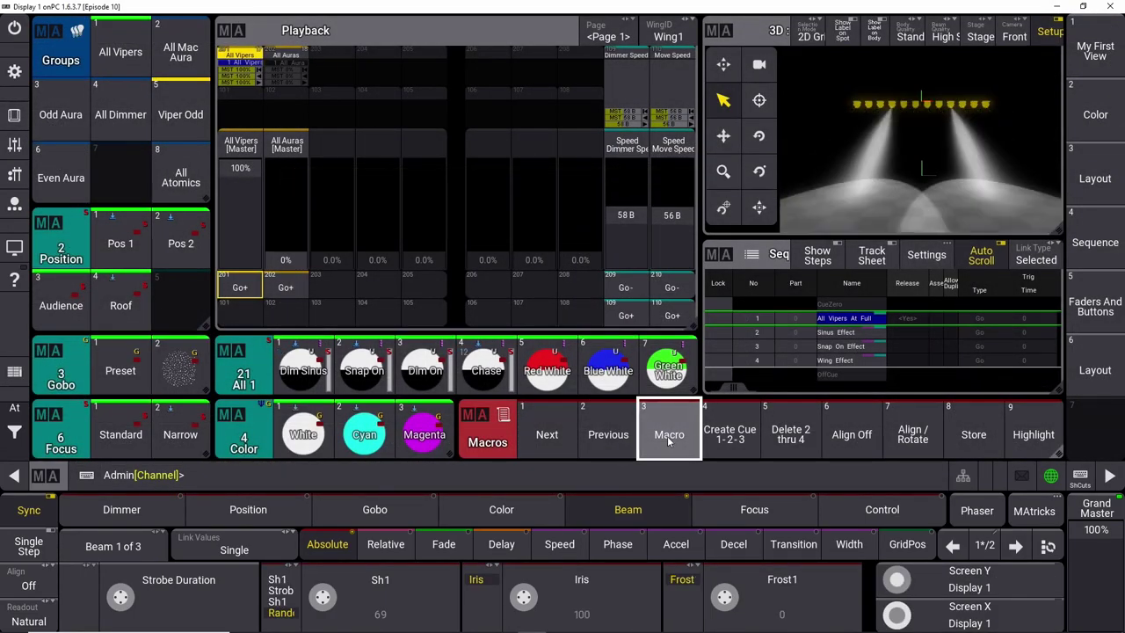
left_click(15, 116)
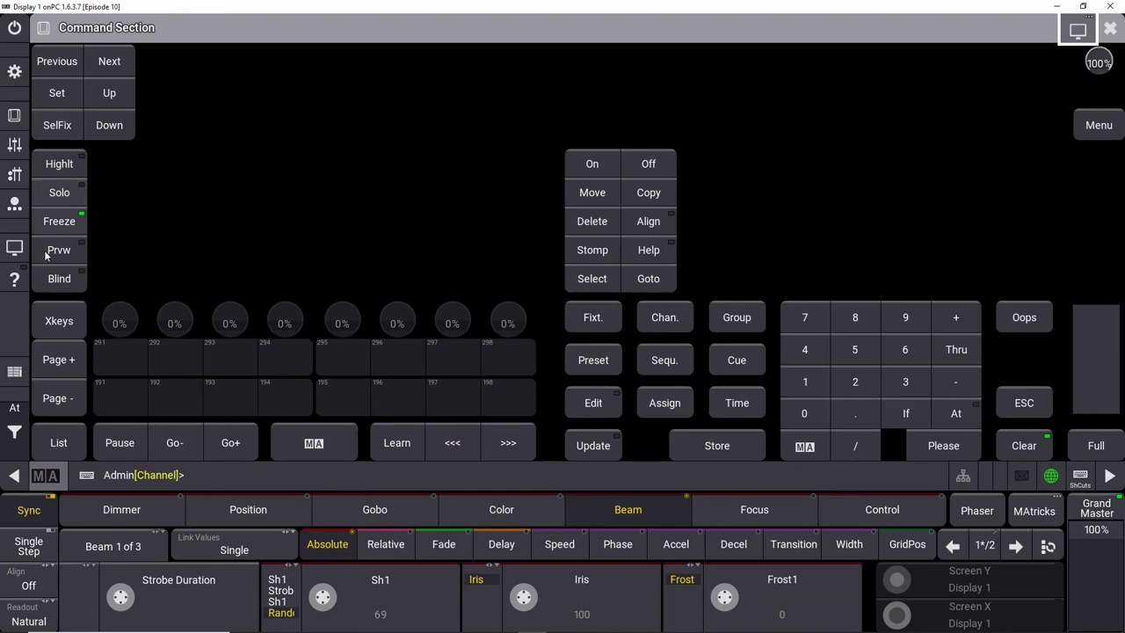
left_click(15, 116)
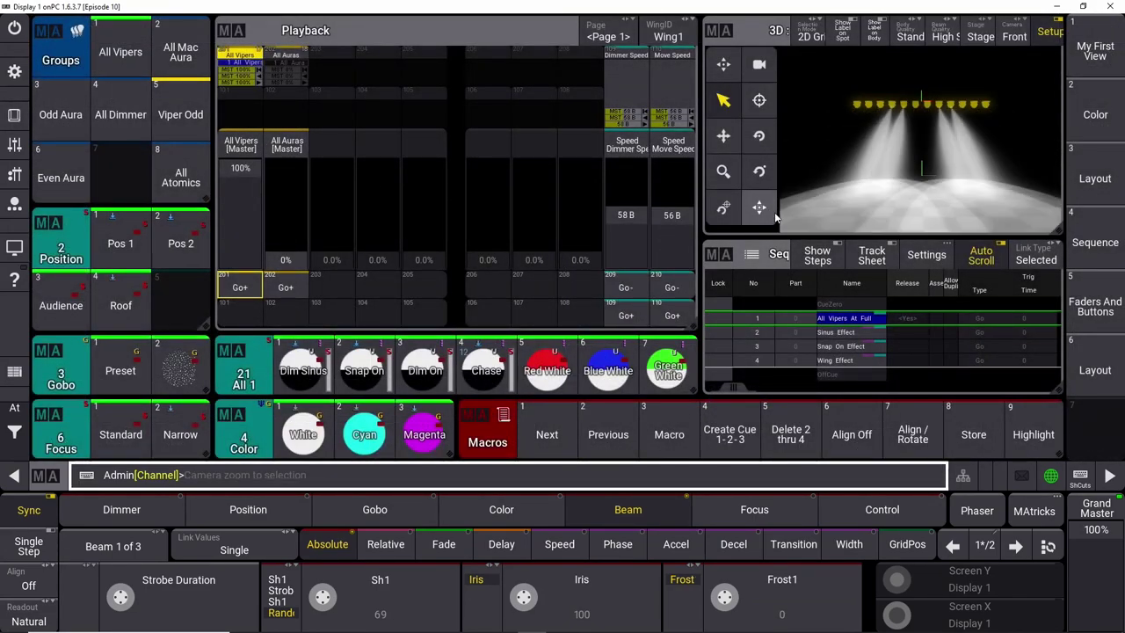
Reopen Macro 3 for editing and insert a ClearAll line as line 12, before the final Blind line.
left_click(671, 433)
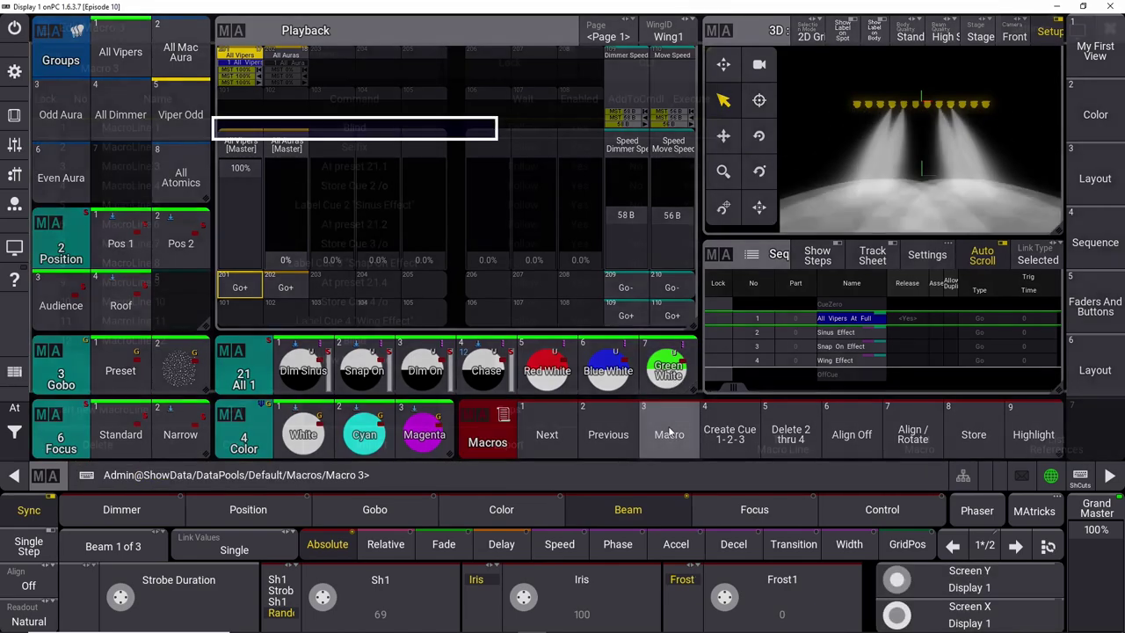
left_click(354, 360)
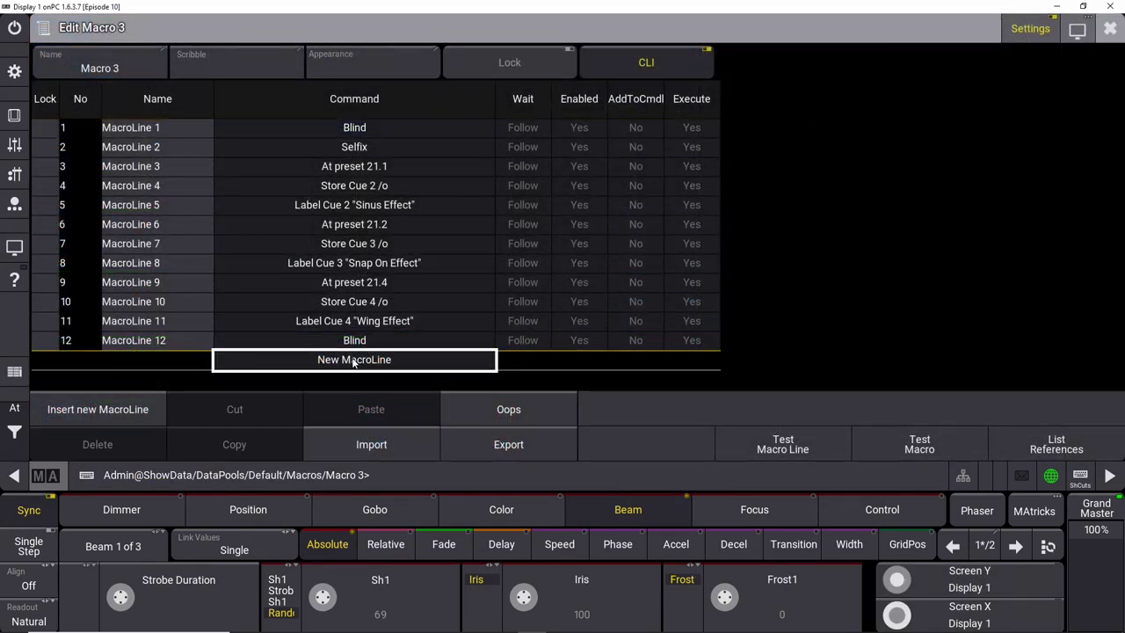
left_click(356, 342)
left_click(356, 341)
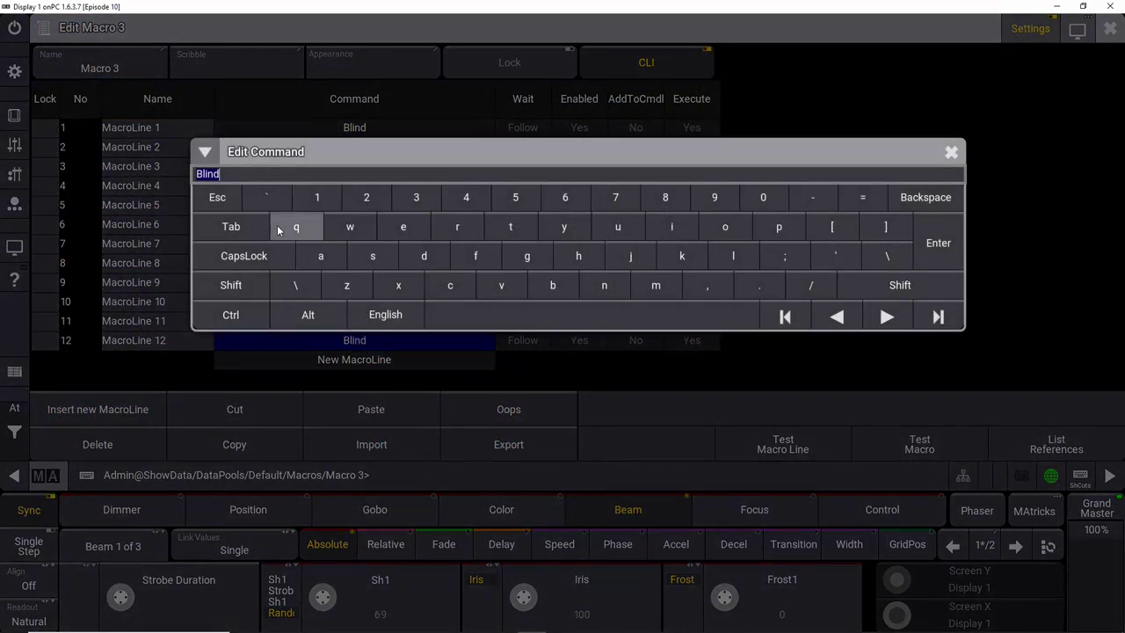
left_click(940, 242)
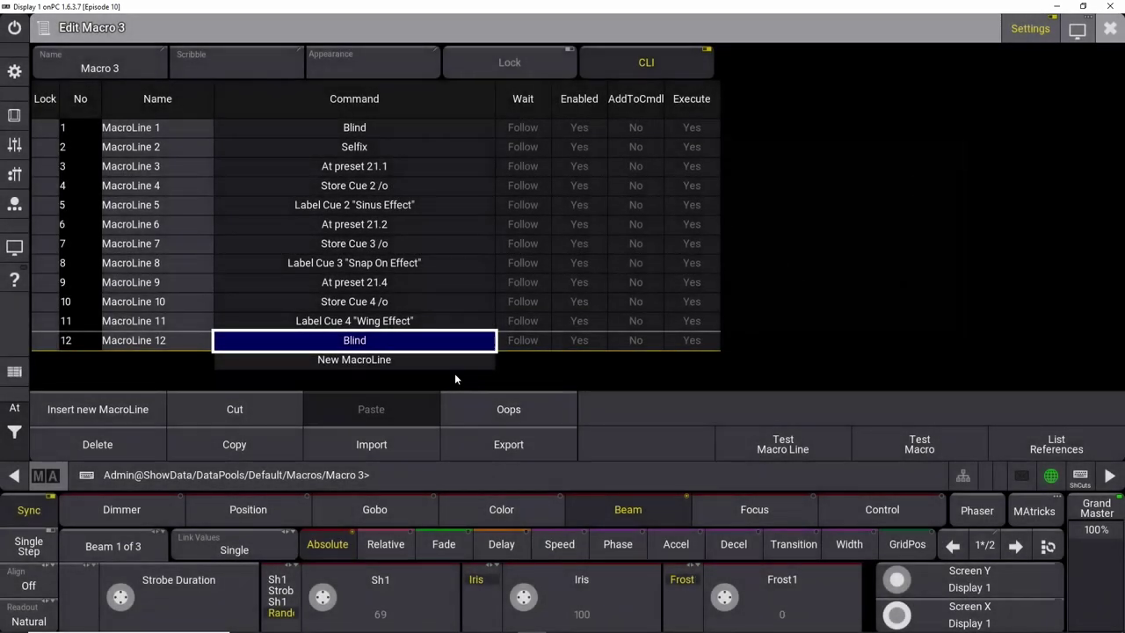
left_click(144, 407)
left_click(304, 345)
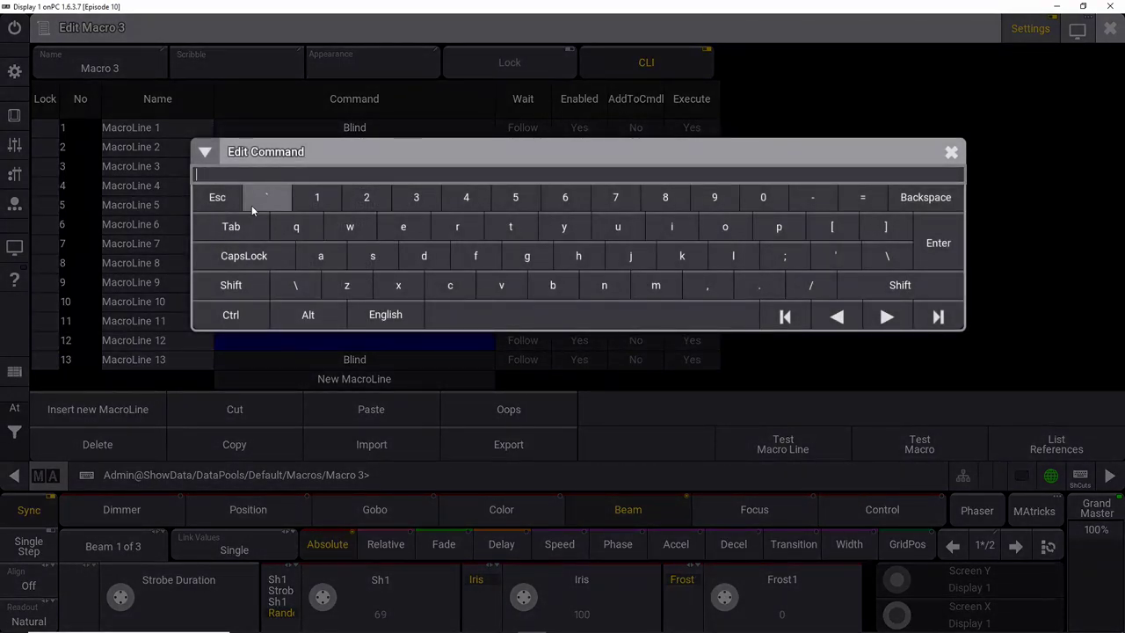
type("Clea")
key("Return")
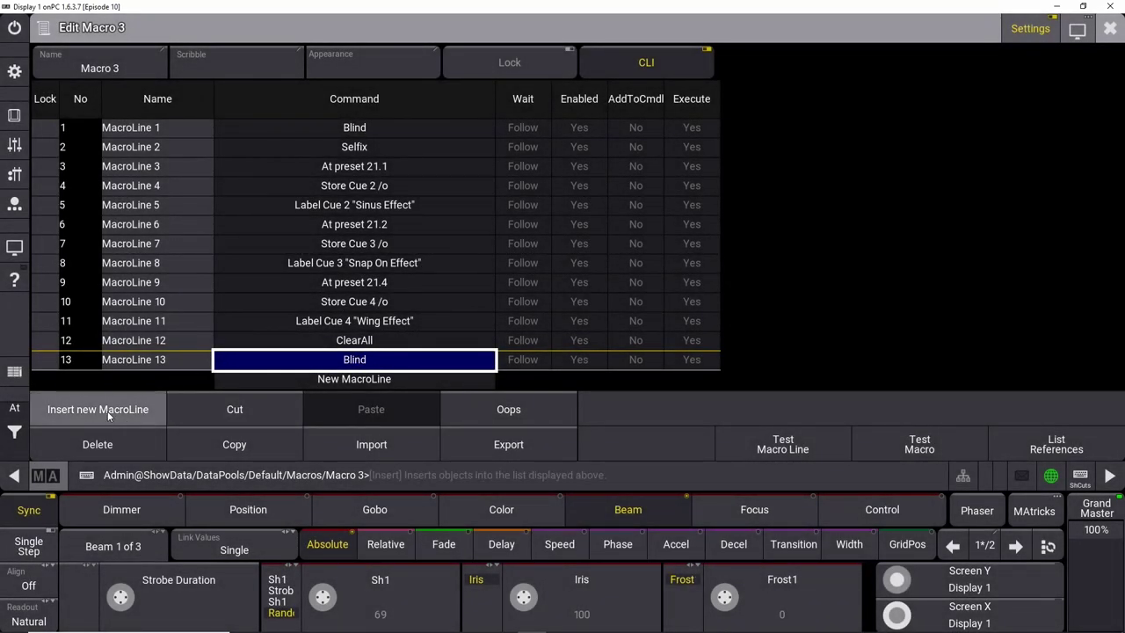
Insert a second ClearAll line as line 13, before the final Blind line, and close the macro editor.
left_click(140, 408)
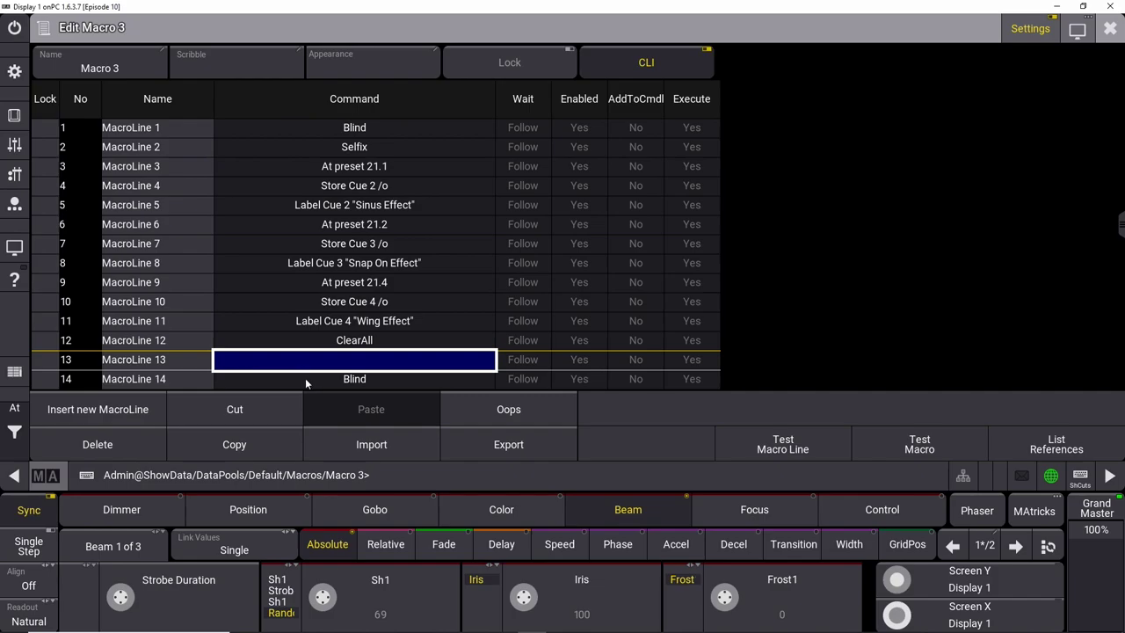
left_click(354, 361)
type("Cle")
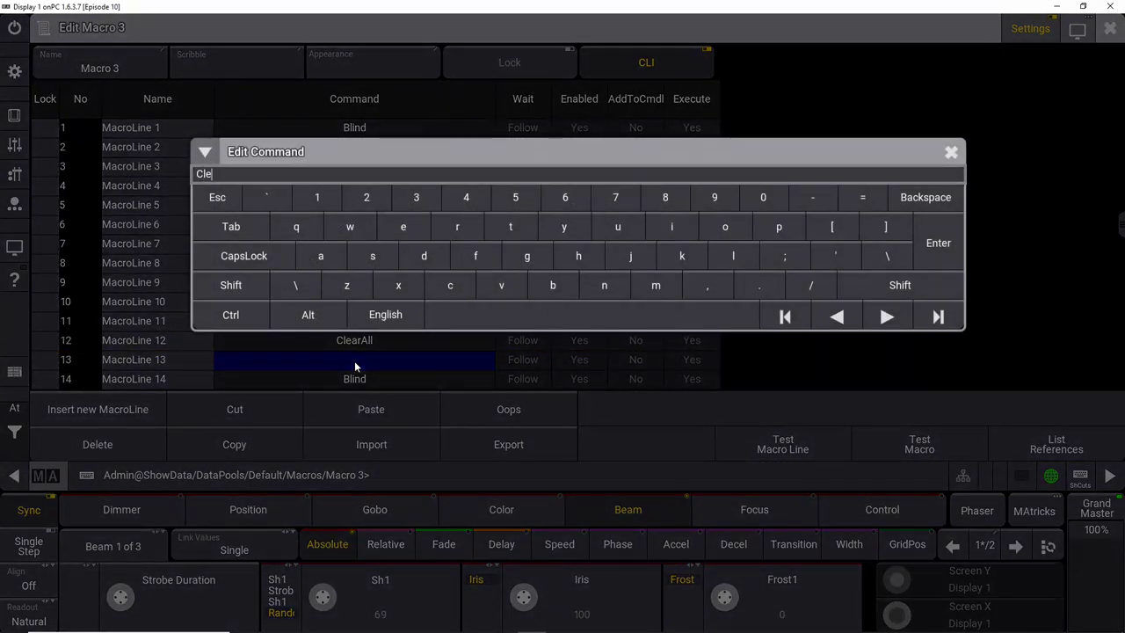
type("ar")
key("BackSpace")
key("Return")
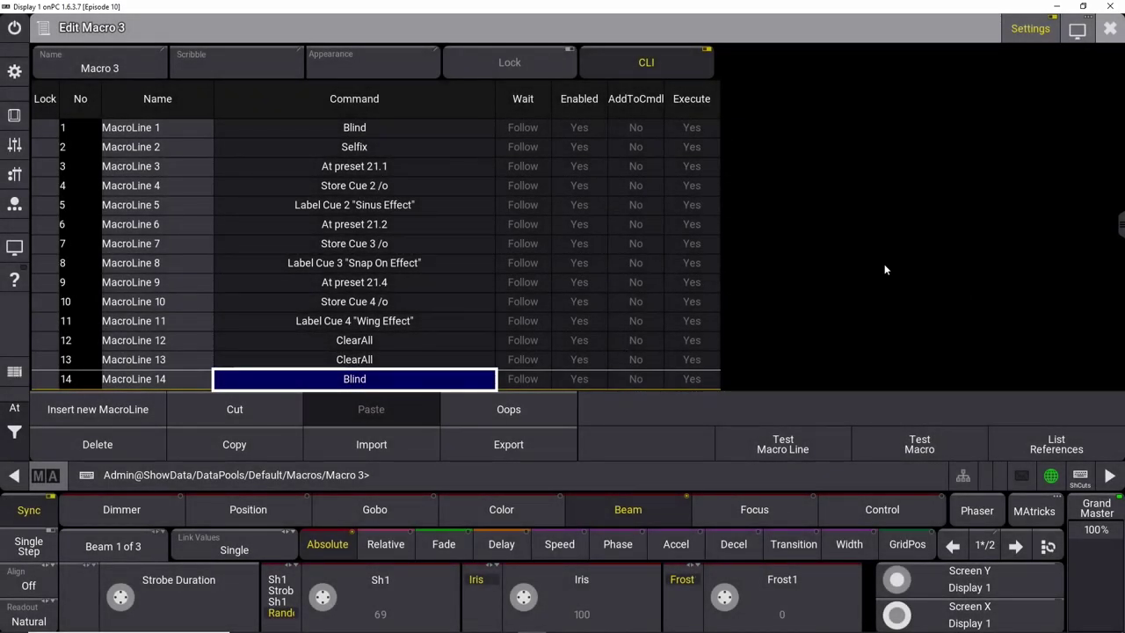
left_click(1110, 28)
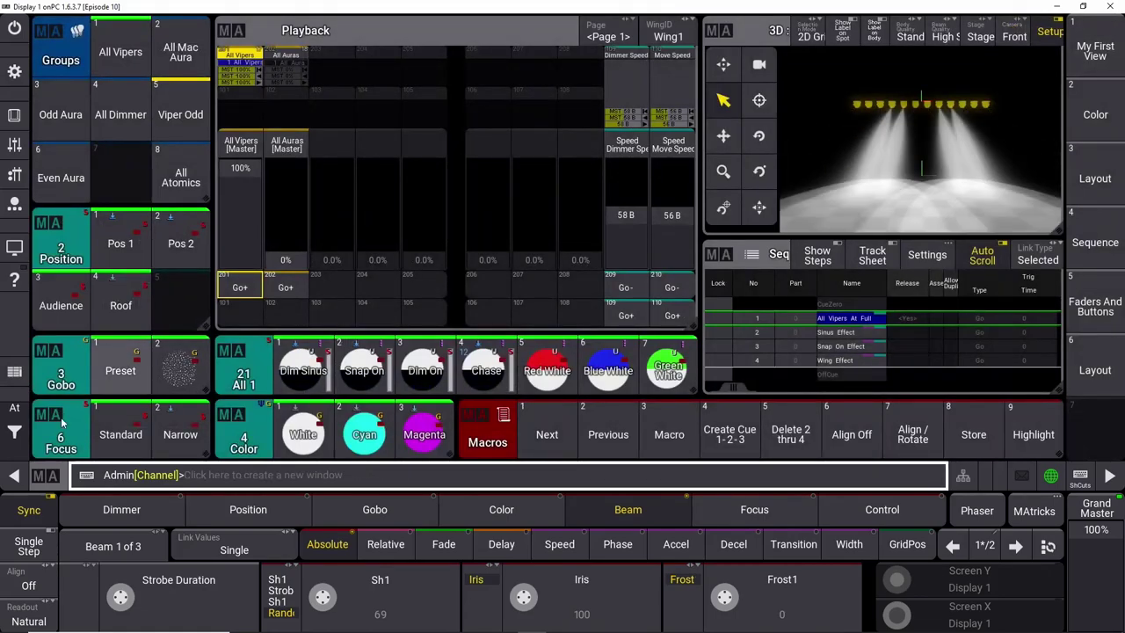
Clear the programmer and run the updated Macro 3 again.
left_click(22, 434)
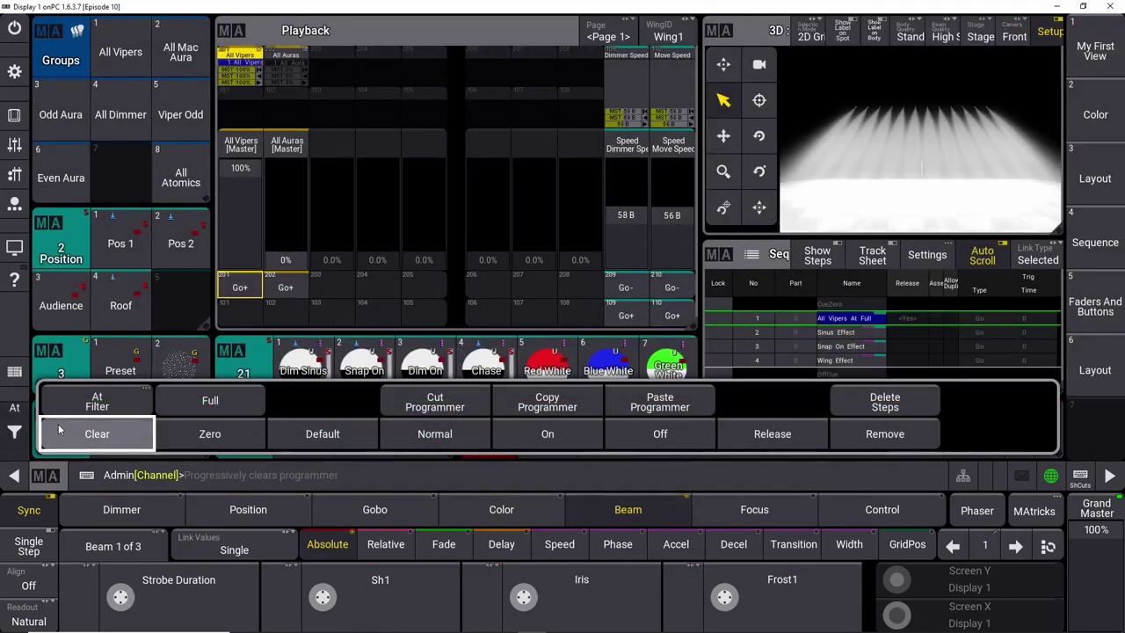
left_click(14, 413)
left_click(658, 442)
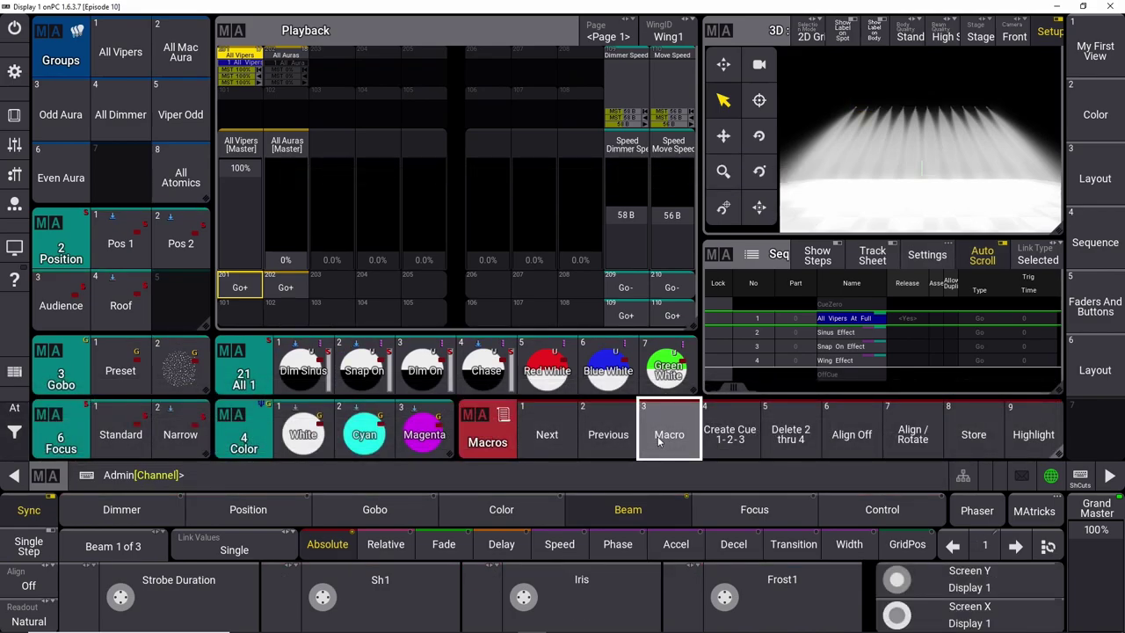
Step through the cues of the All Vipers sequence with Go+ to test the stored effects.
left_click(243, 287)
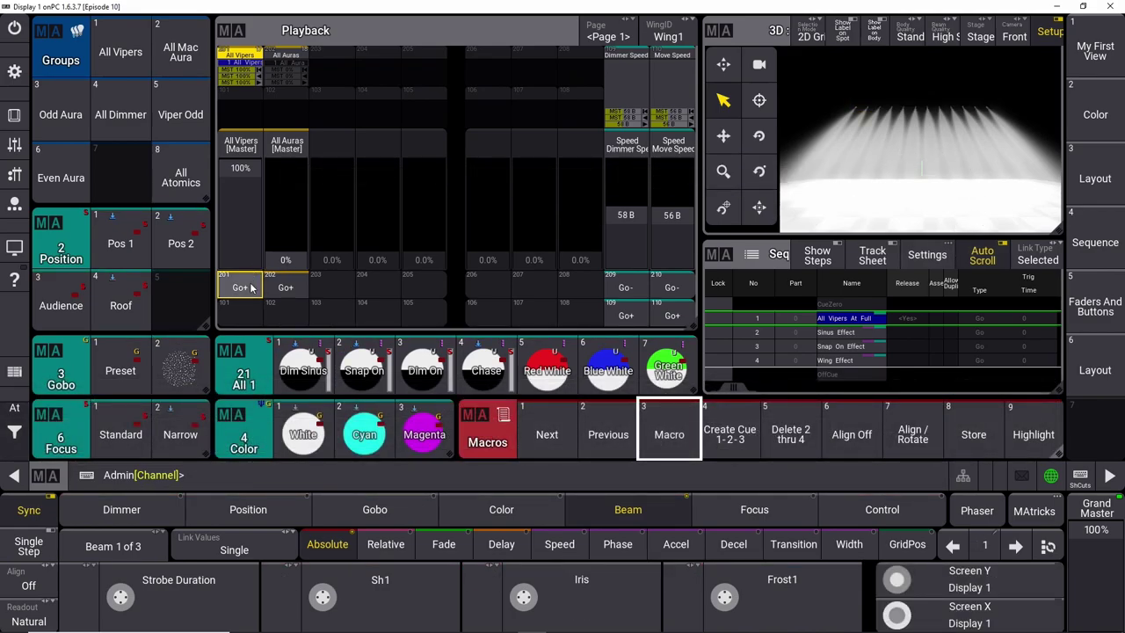
left_click(243, 288)
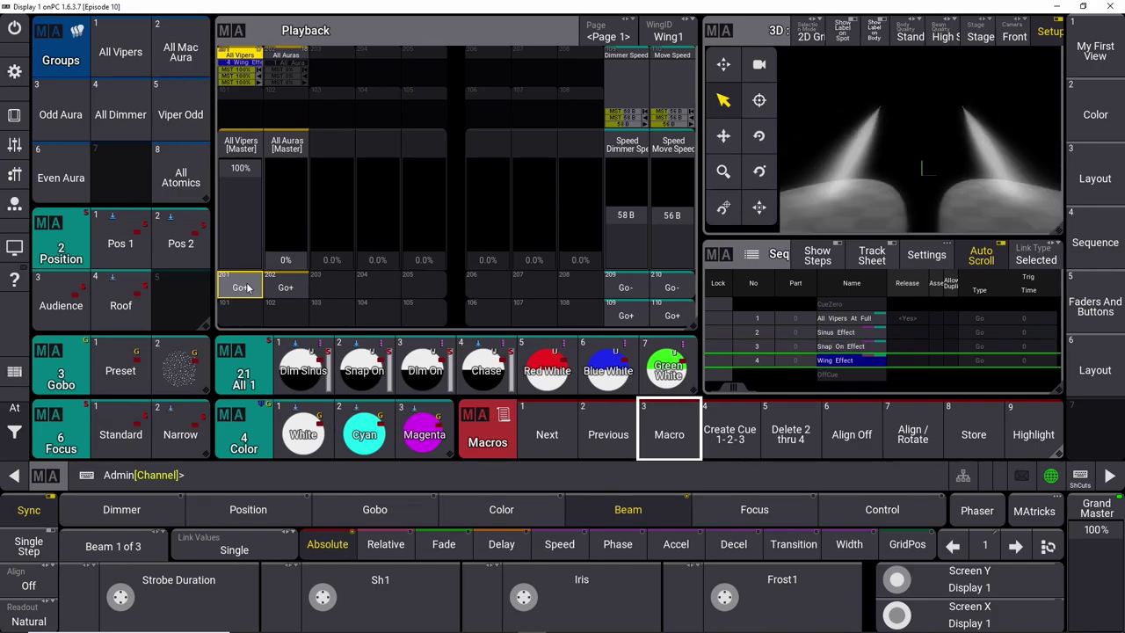
left_click(246, 288)
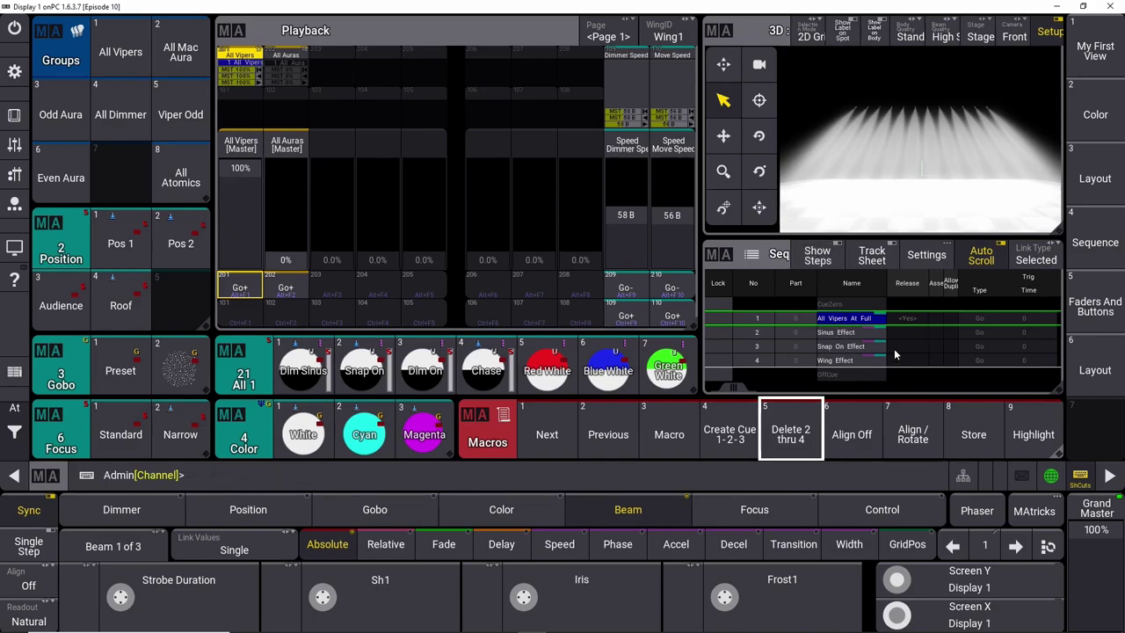
Run Macro 3 on the All Auras sequence, with the All Auras master at 100% and the All Vipers master at 0%.
left_click(299, 53)
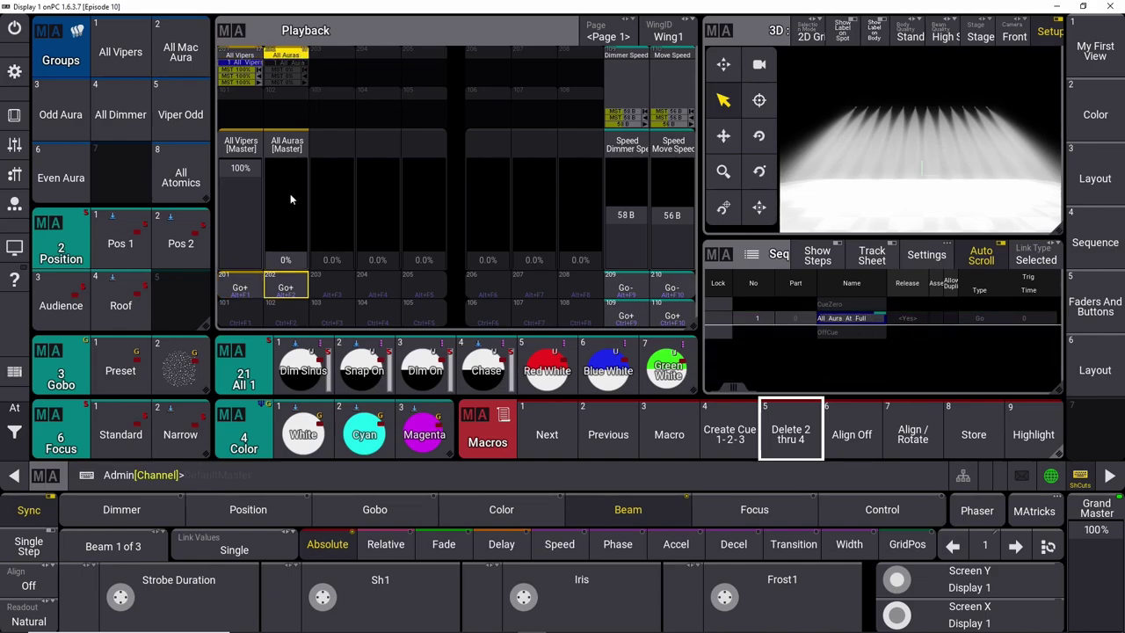
left_click_drag(289, 261, 240, 261)
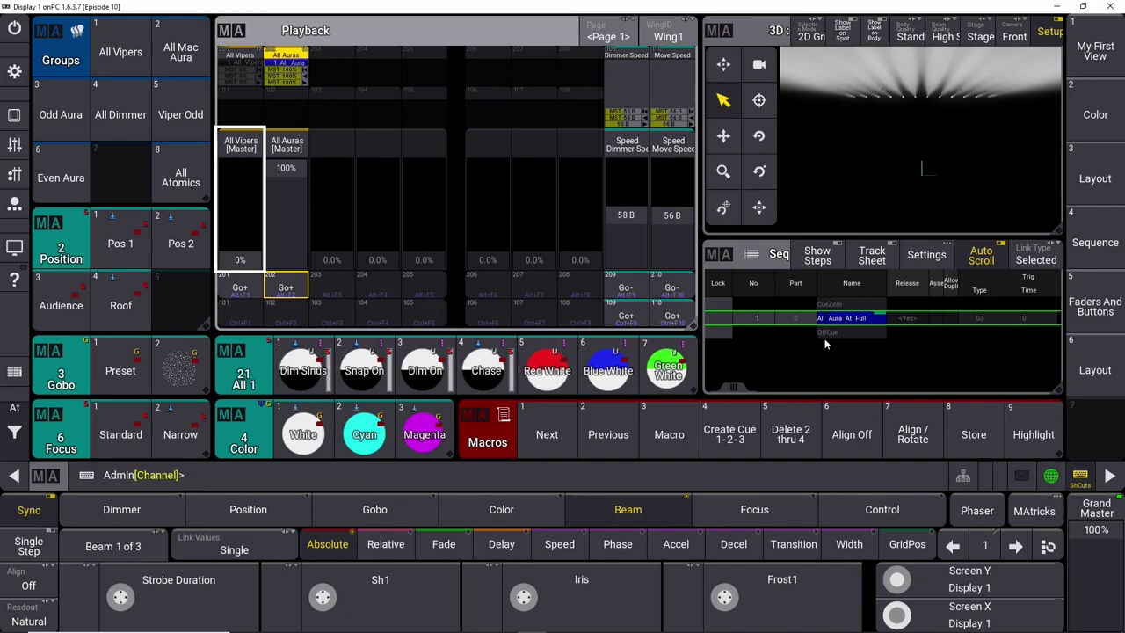
left_click(683, 437)
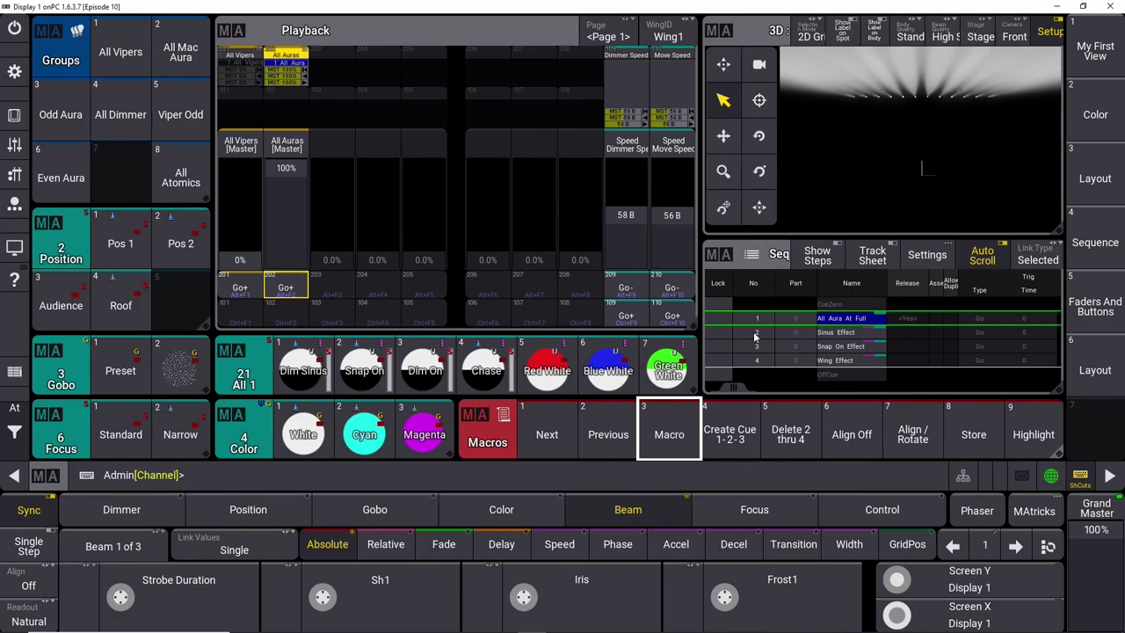
Step through the All Auras cues with Go+ to check the Sinus, Snap On and Wing effects, returning to cue 1.
left_click(298, 288)
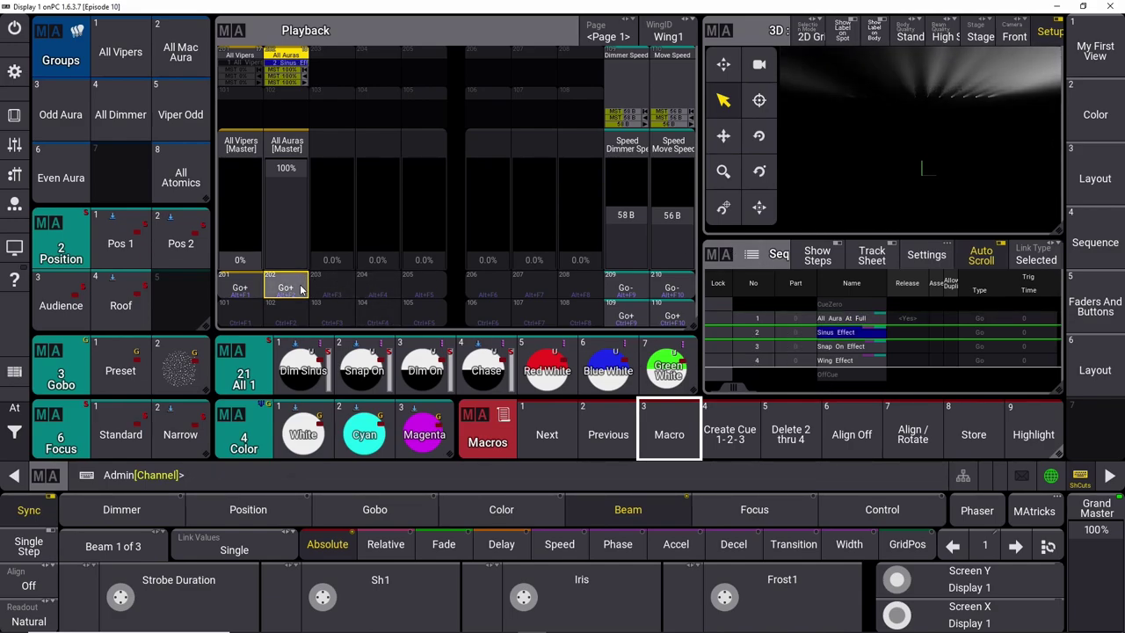
left_click(301, 290)
left_click(288, 288)
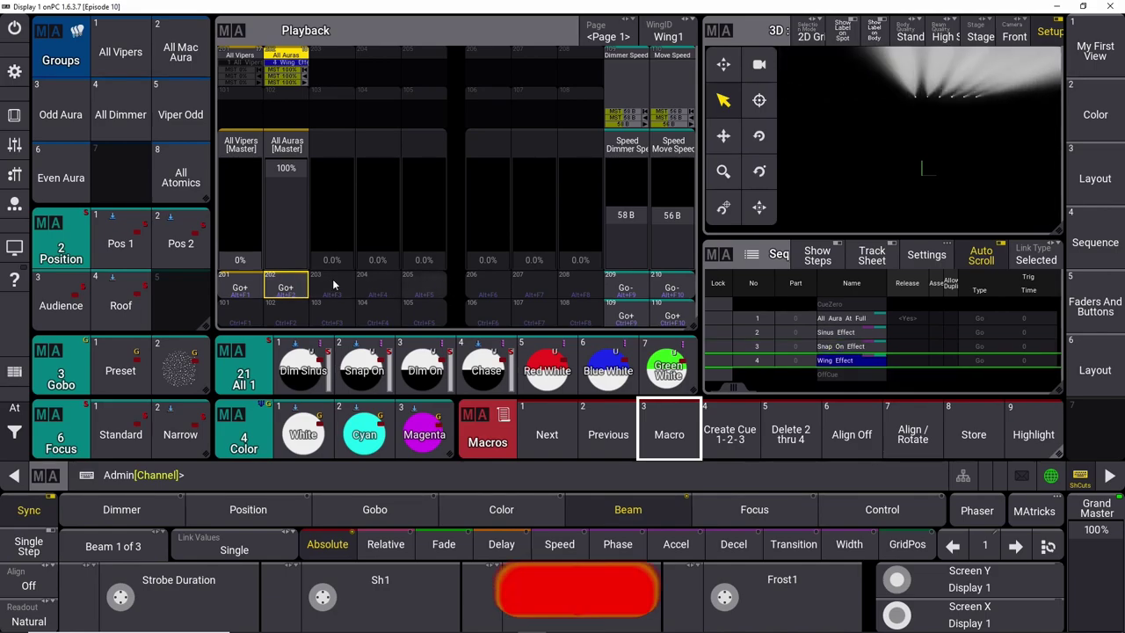
left_click(287, 288)
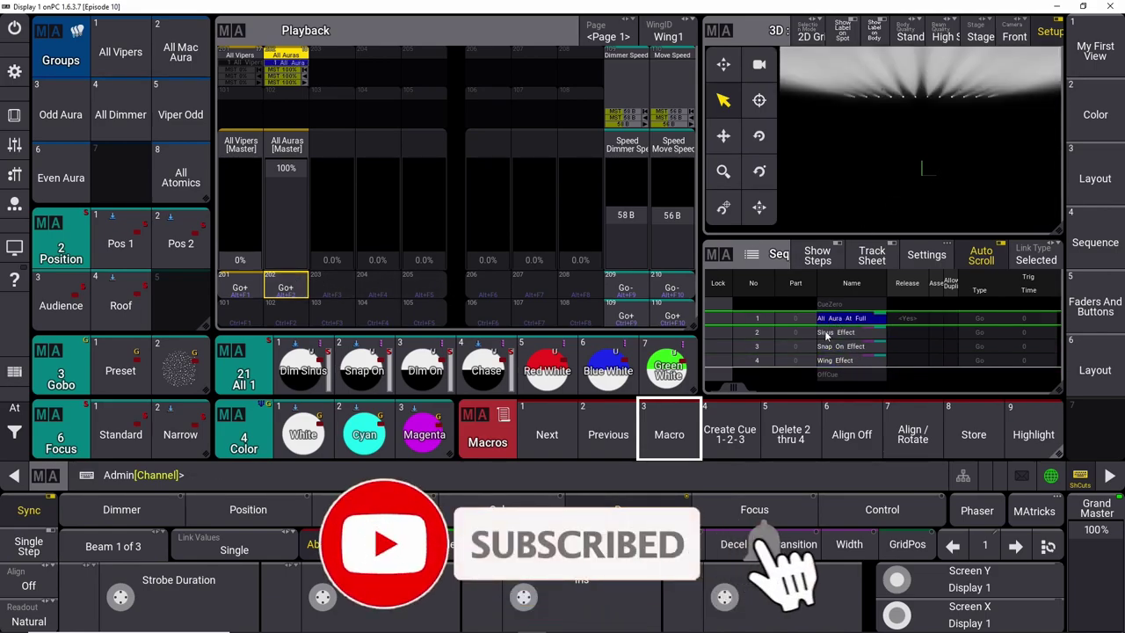